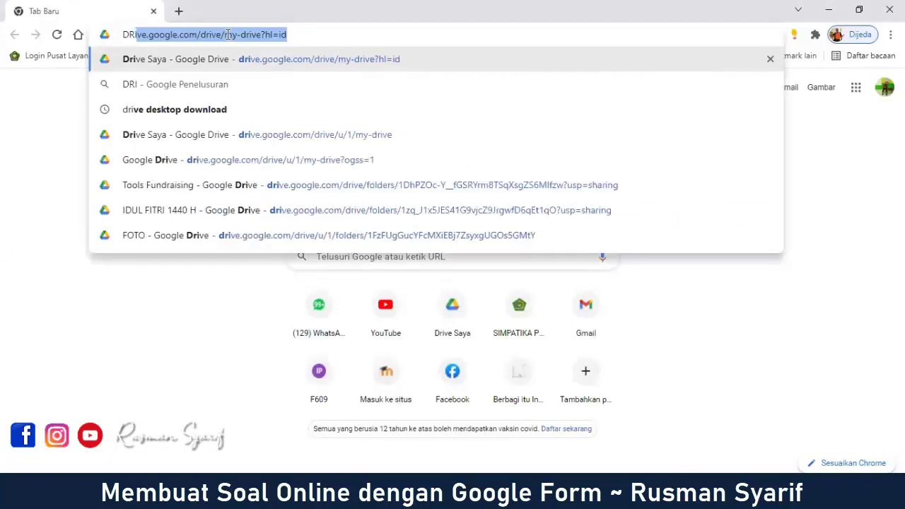
Step: Load Google Drive's My Drive page at drive.google.com/drive/my-drive in Chrome
type("VE")
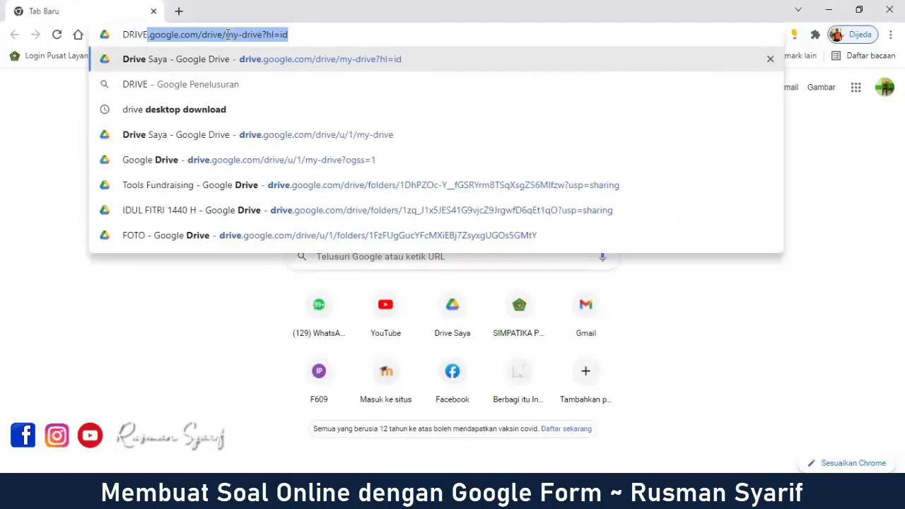
key("Return")
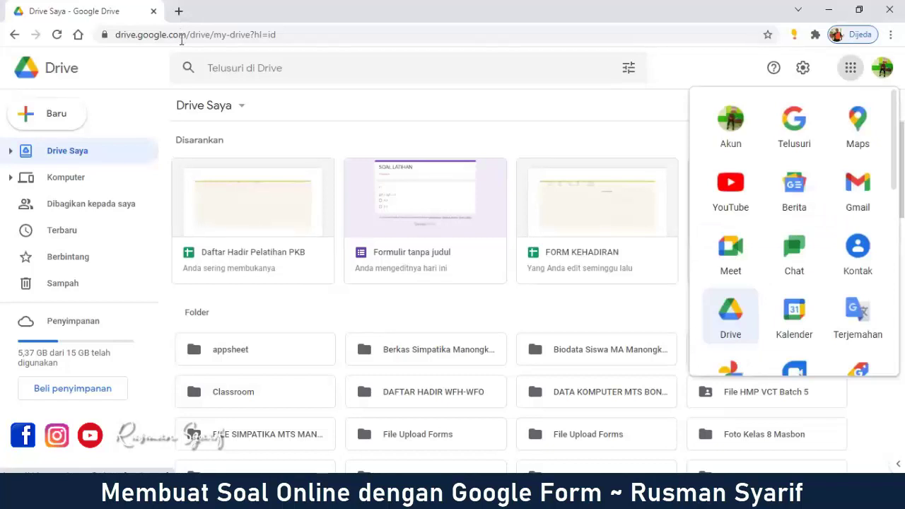
Step: Dismiss the Google apps panel and open Drive's Baru (New) create menu
left_click(792, 75)
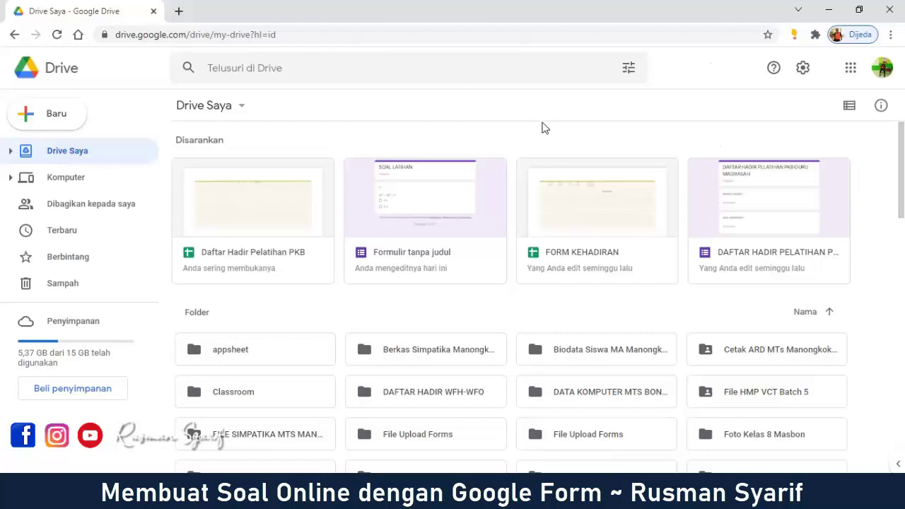
left_click(65, 125)
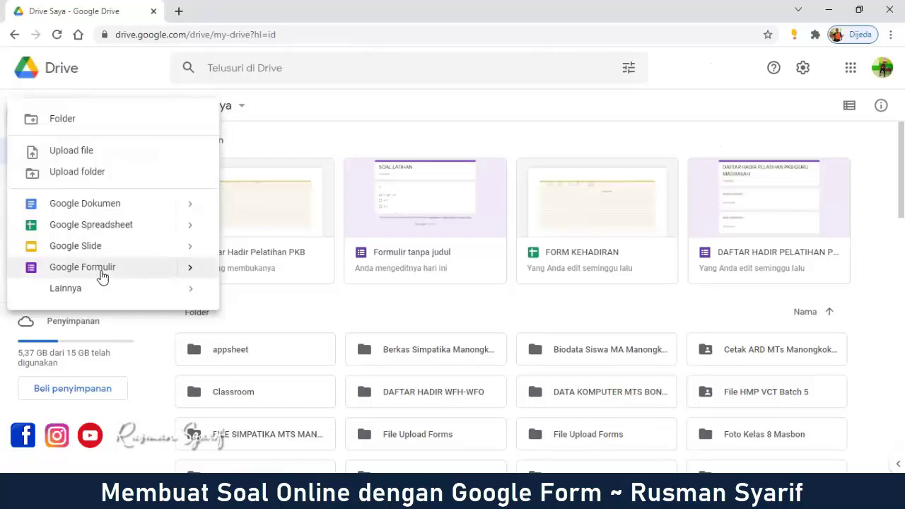
Step: Create a Formulir kosong (blank form) from the Google Formulir submenu
left_click(190, 267)
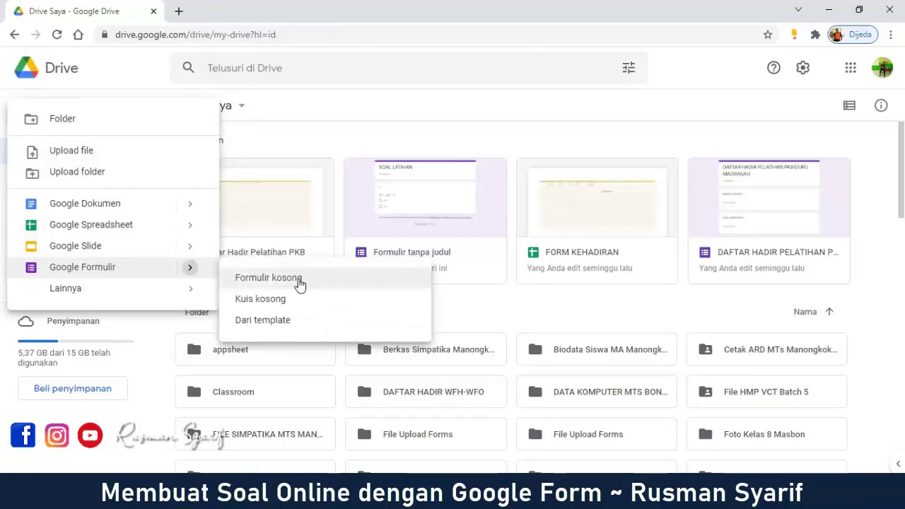
left_click(299, 281)
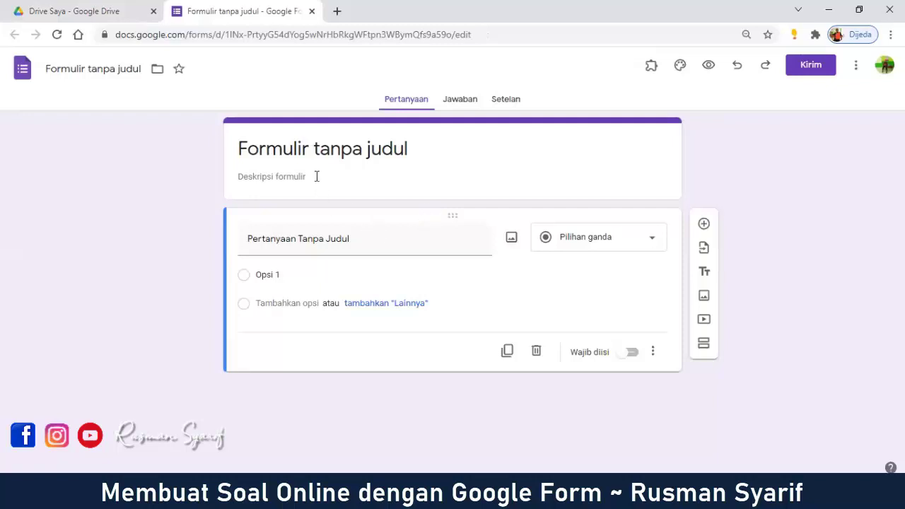
Step: Replace the 'Formulir tanpa judul' title with 'SOAL MATEMATIKA'
left_click(329, 151)
left_click_drag(415, 147, 223, 148)
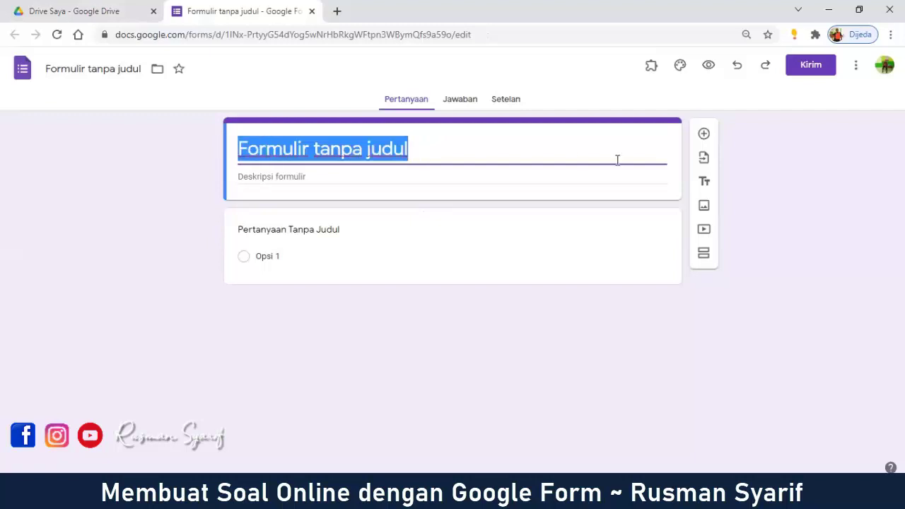
type("SOAL ")
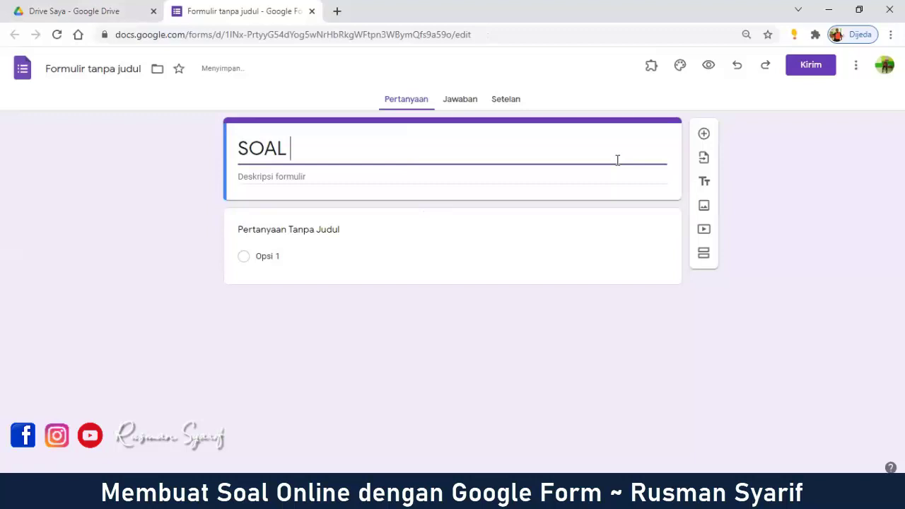
type("MATE")
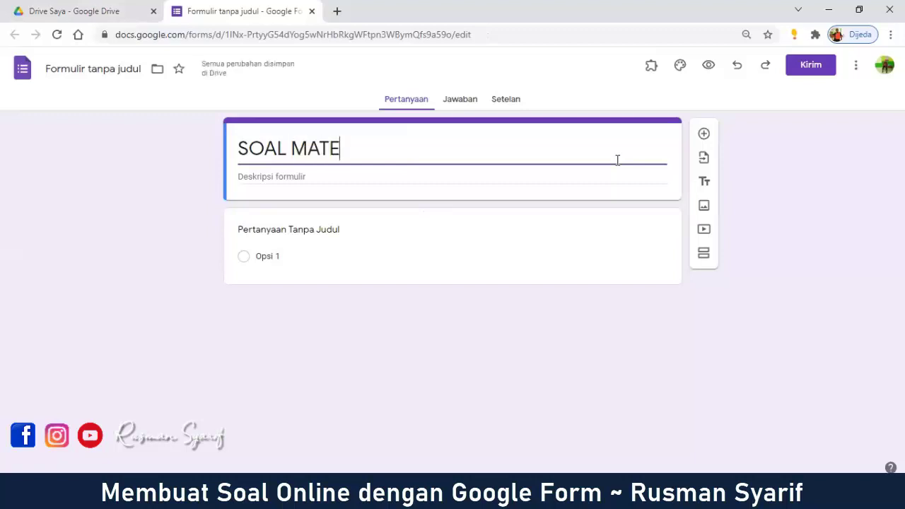
type("MAT")
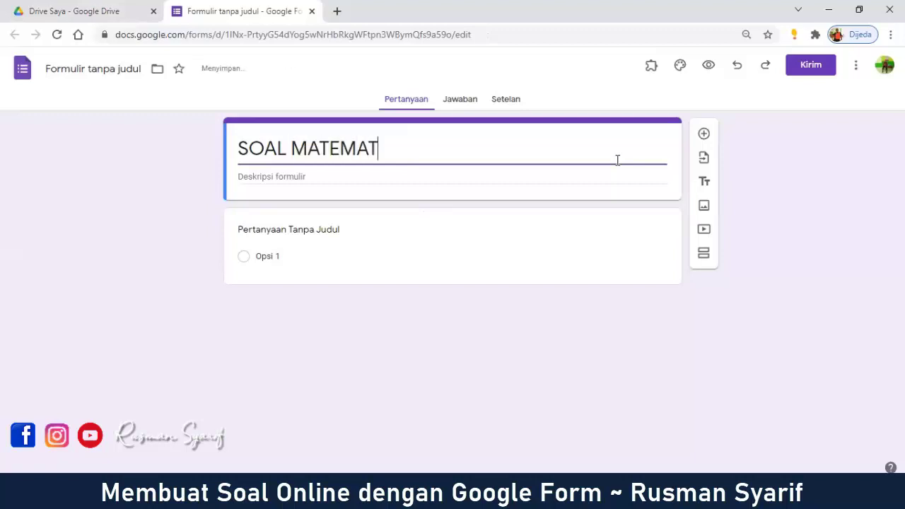
type("IKA")
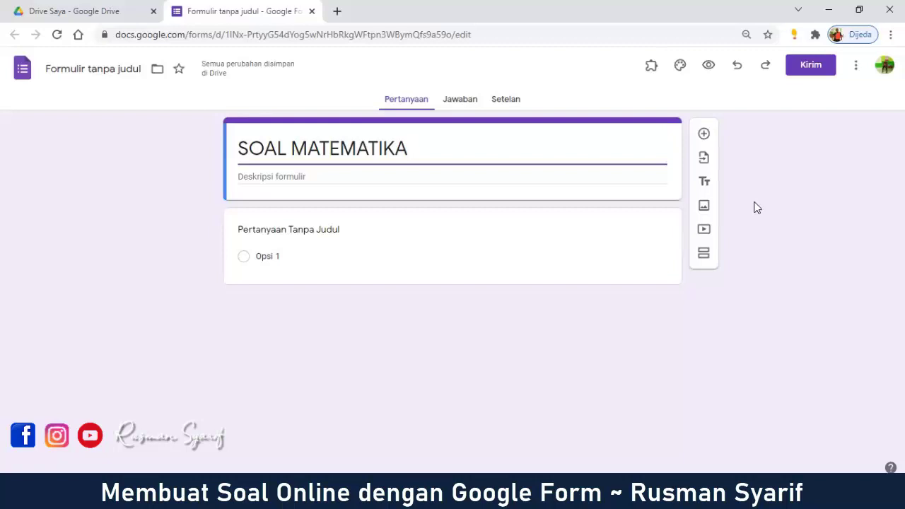
left_click(270, 179)
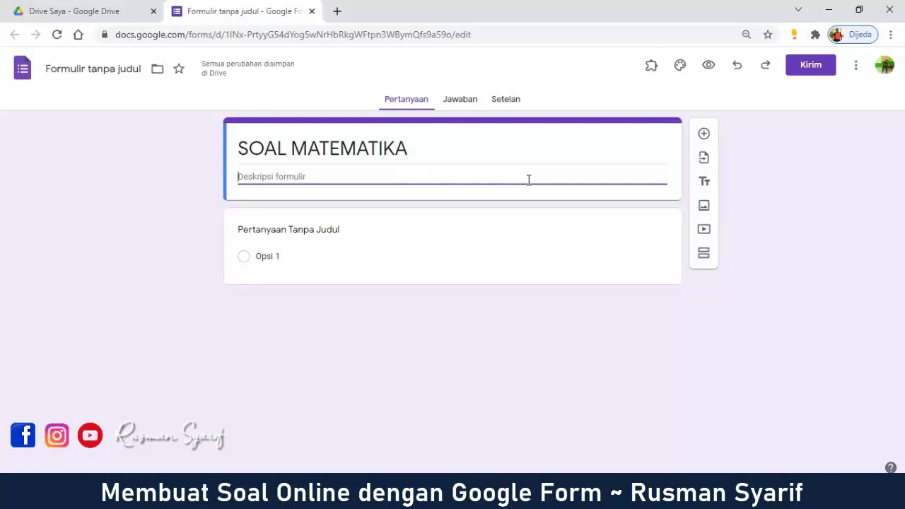
Step: Write the description 'Hari/Tanggal :' with 'Waktu : menit' on the second line
type("Har")
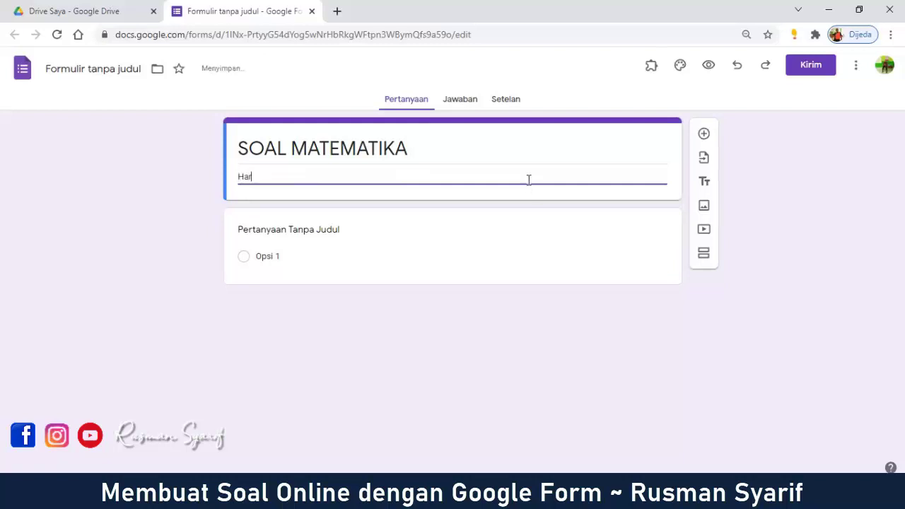
type("i")
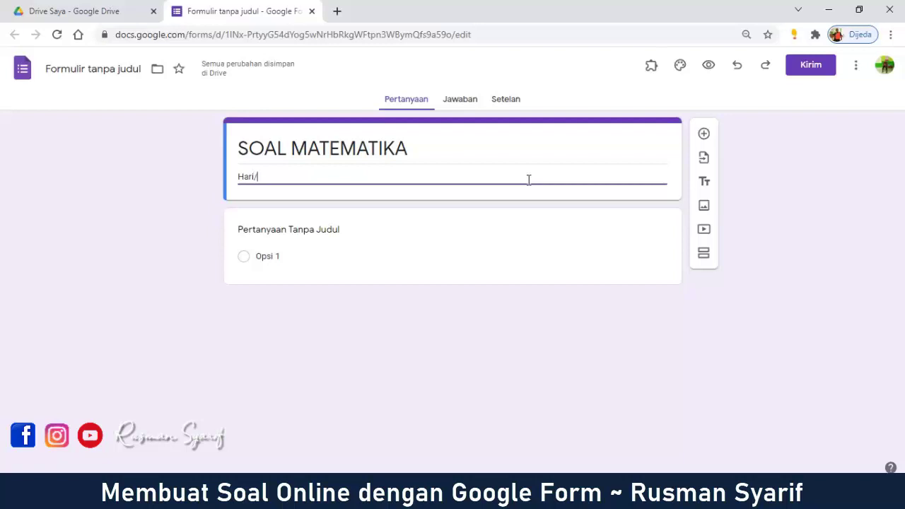
type("/Tanggal ")
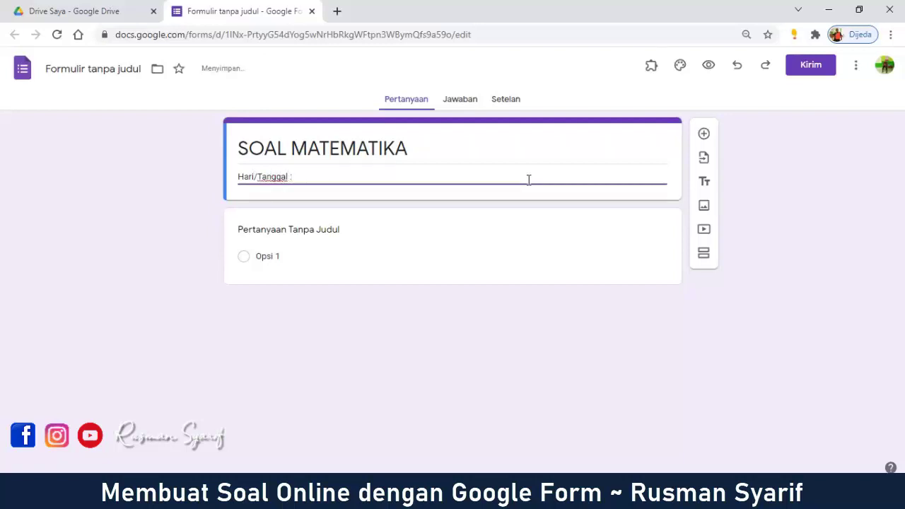
type(":")
key("Return")
type("W")
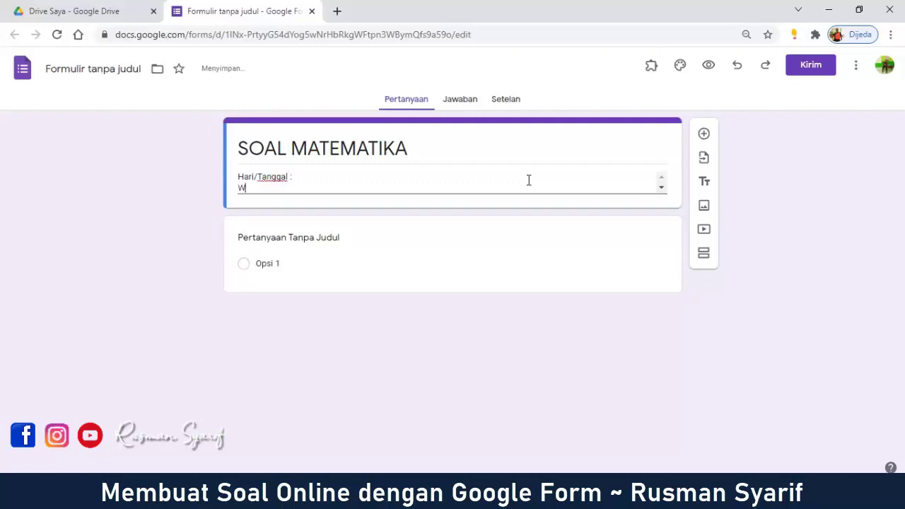
type("aktu : menit")
key("Return")
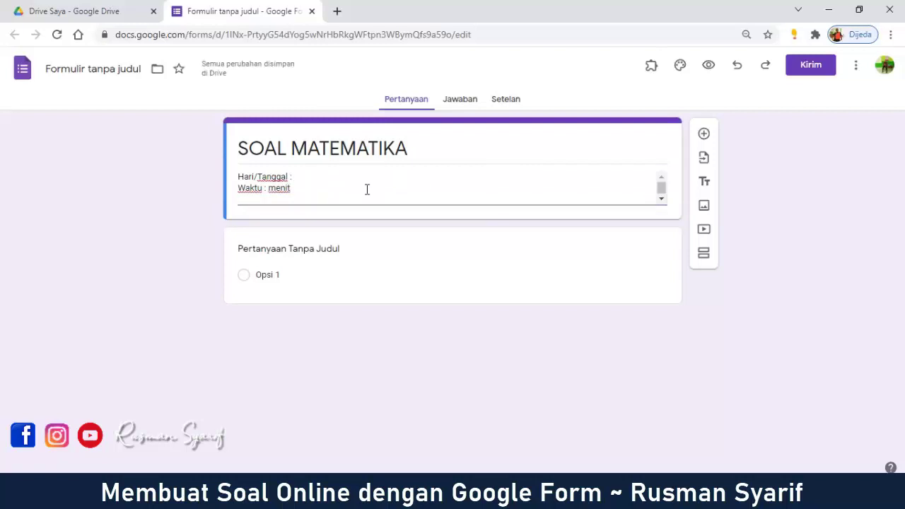
key("BackSpace")
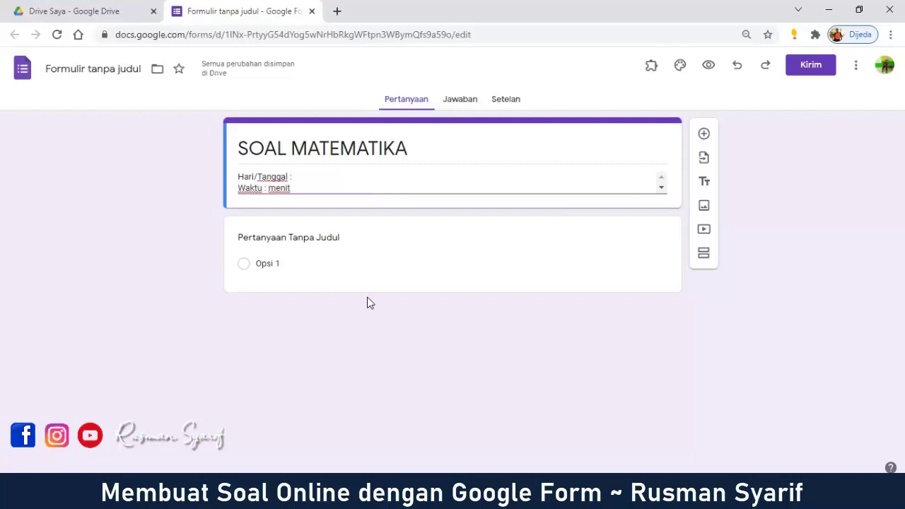
Step: Title the first question 'Nama Lengkap', keeping it as Jawaban singkat (short answer)
left_click(329, 242)
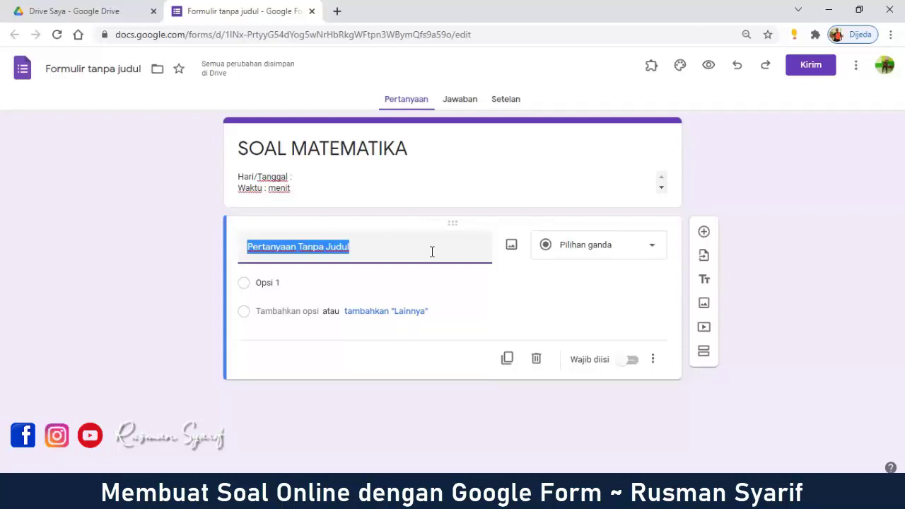
type("Nama ")
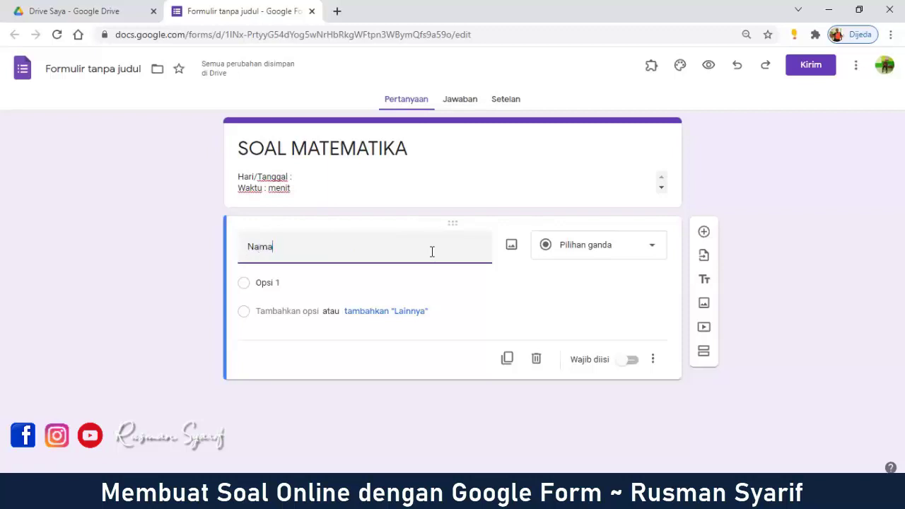
type("Lengkap")
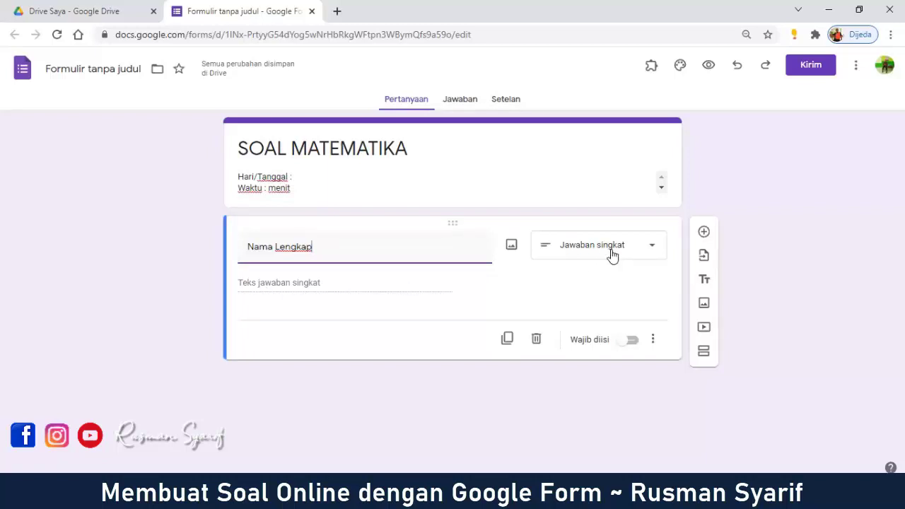
left_click(650, 256)
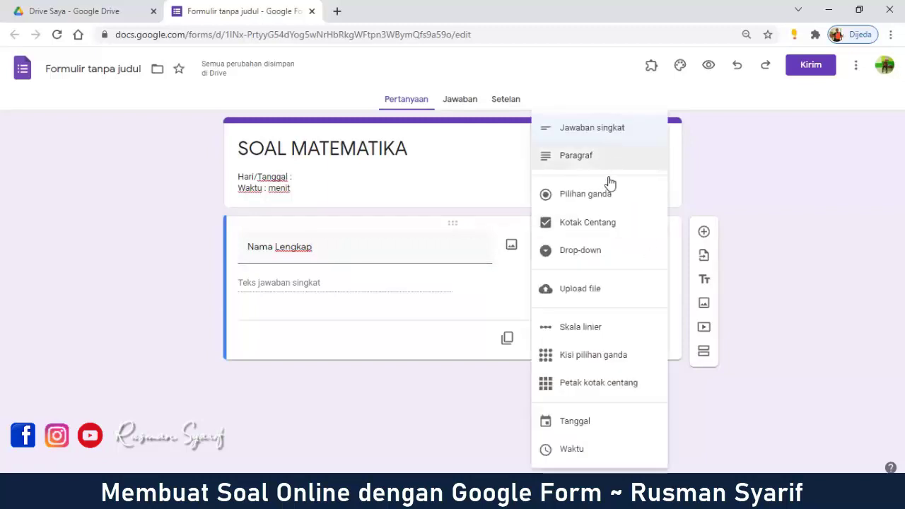
left_click(805, 247)
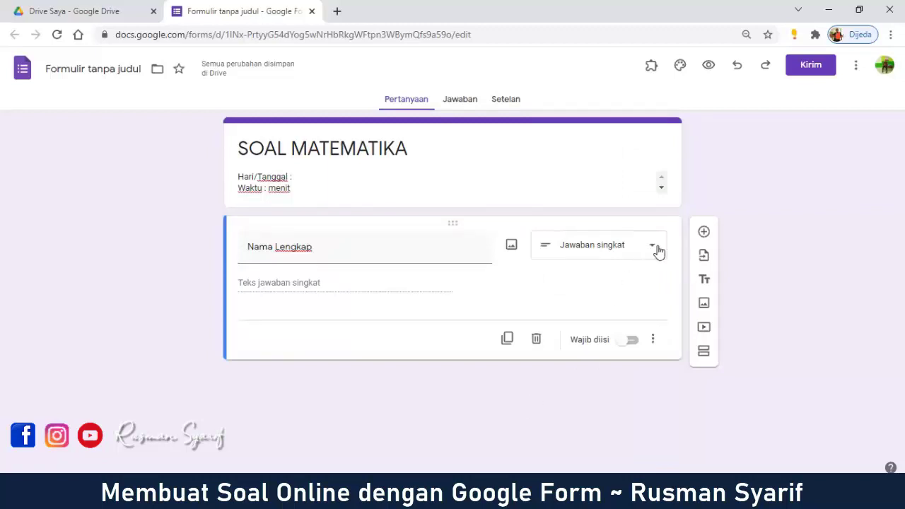
Step: Open the question type dropdown on the Nama Lengkap question
left_click(657, 252)
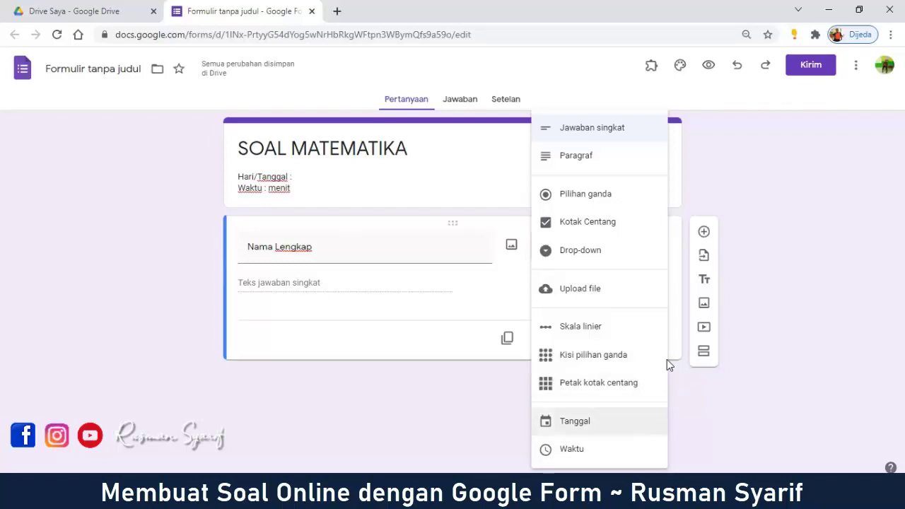
Step: Zoom the page out and close the type list, leaving Jawaban singkat selected
key("ctrl+minus")
key("ctrl+minus")
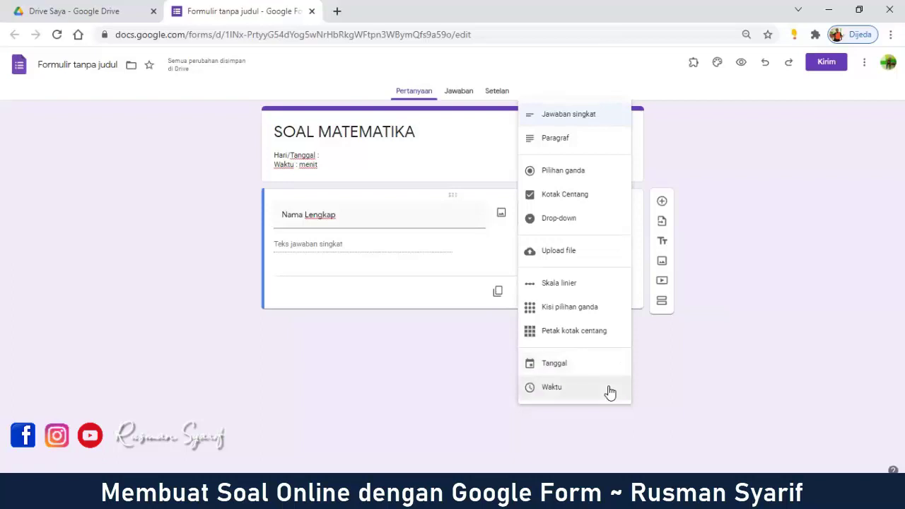
left_click(798, 271)
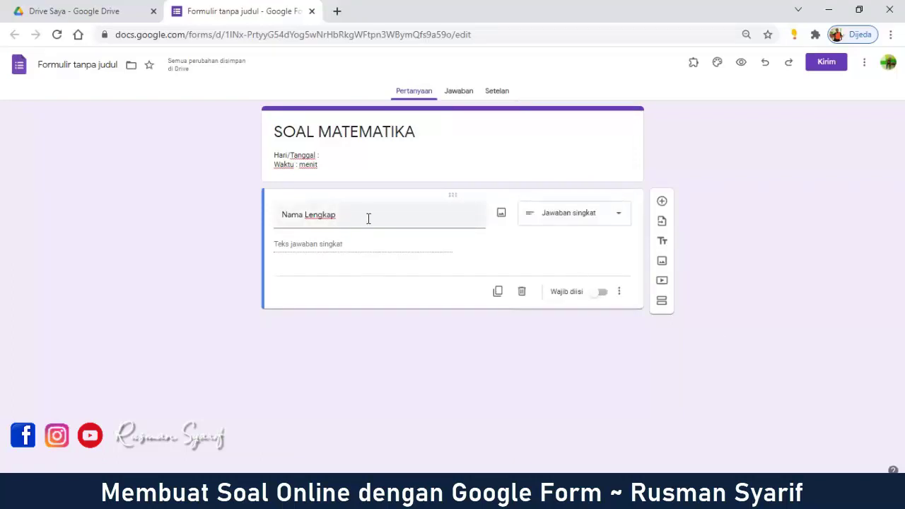
Step: Switch on Wajib diisi for the Nama Lengkap question
left_click(602, 294)
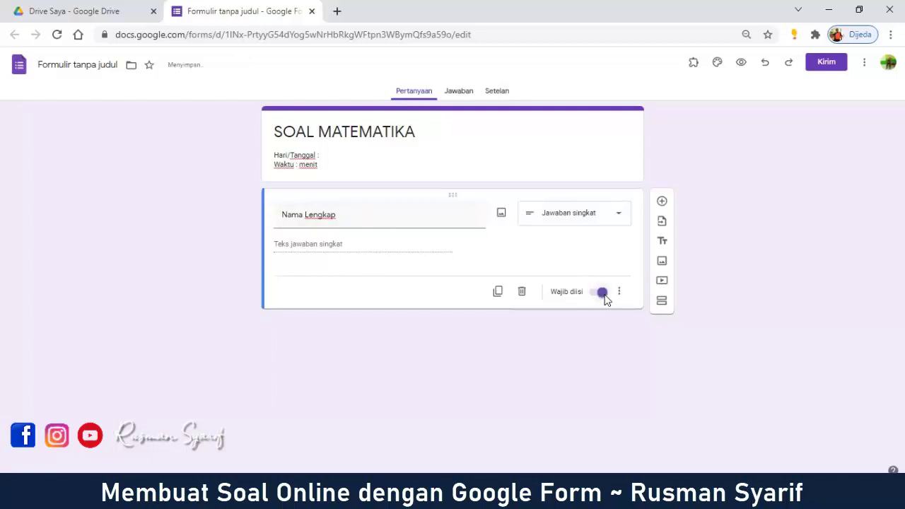
Step: Add a 'Kelas' question with answer options 7.1, 7.2, 7.3 and 7.4
left_click(661, 204)
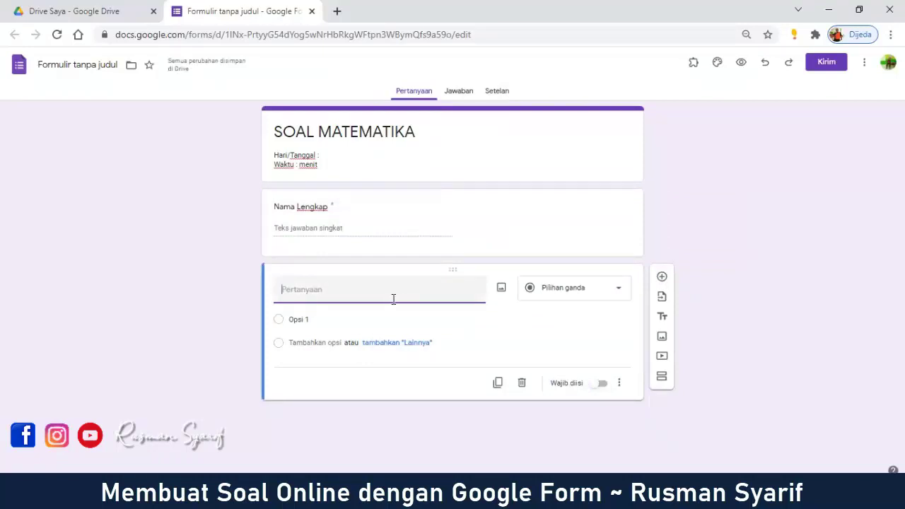
type("Kelas")
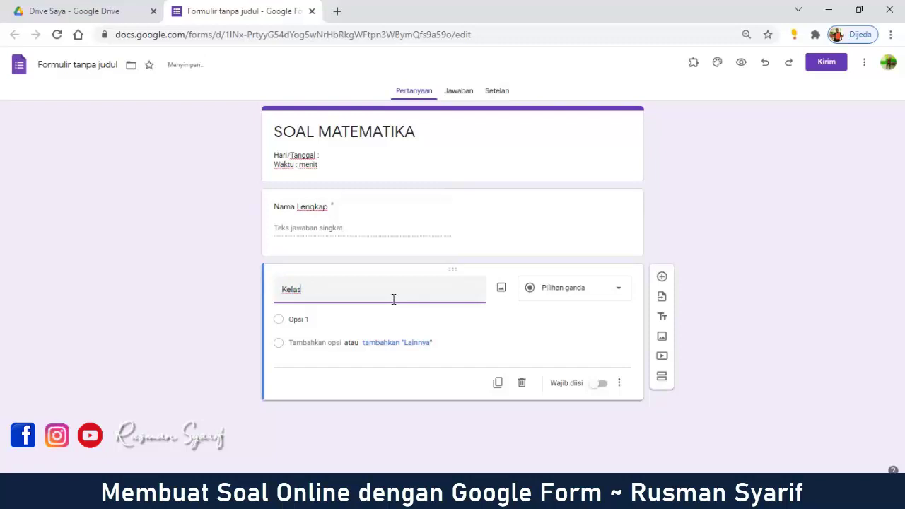
left_click(357, 322)
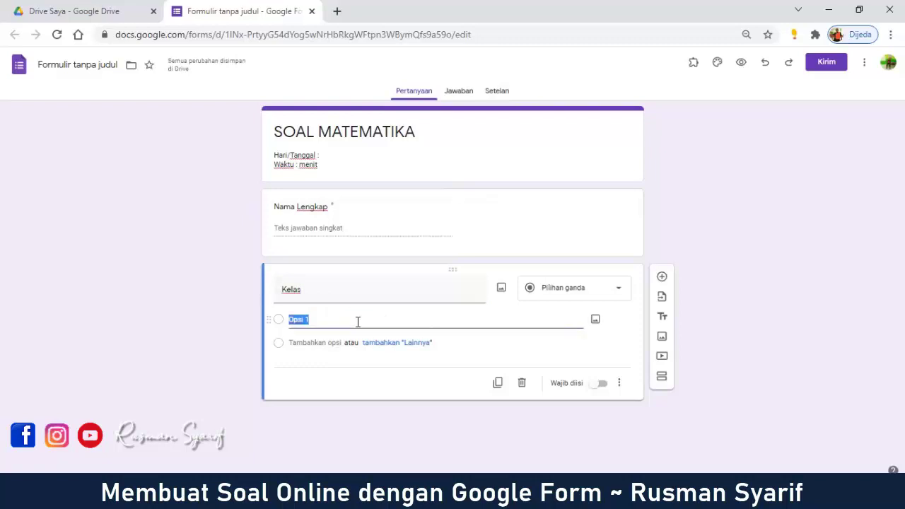
type("7.1")
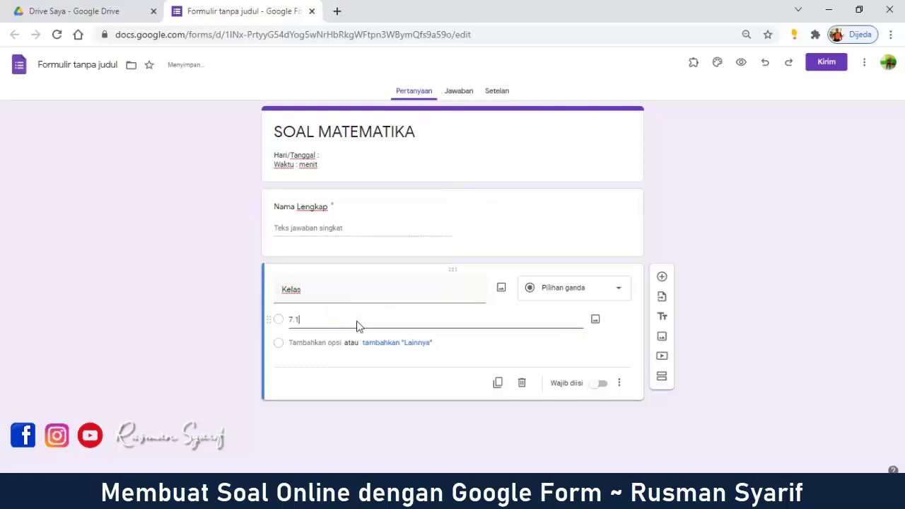
left_click(333, 342)
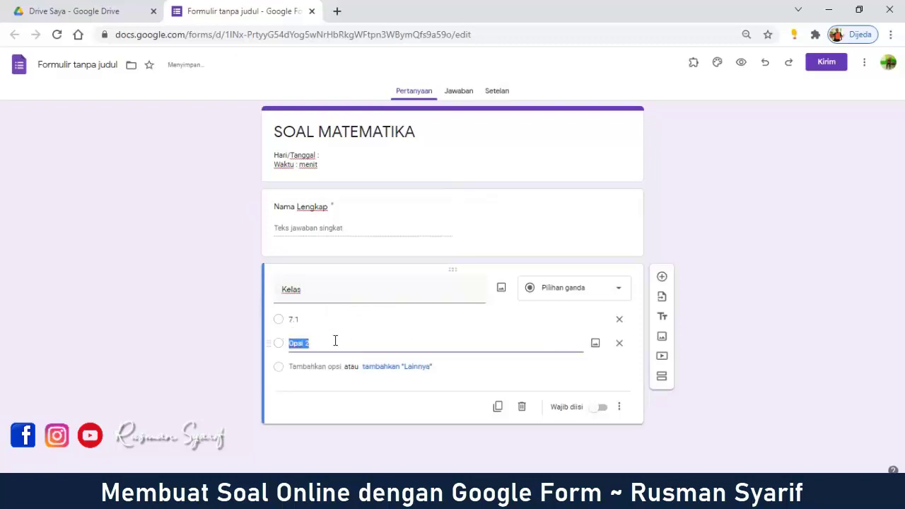
type("7.2")
left_click(333, 366)
type("7.3")
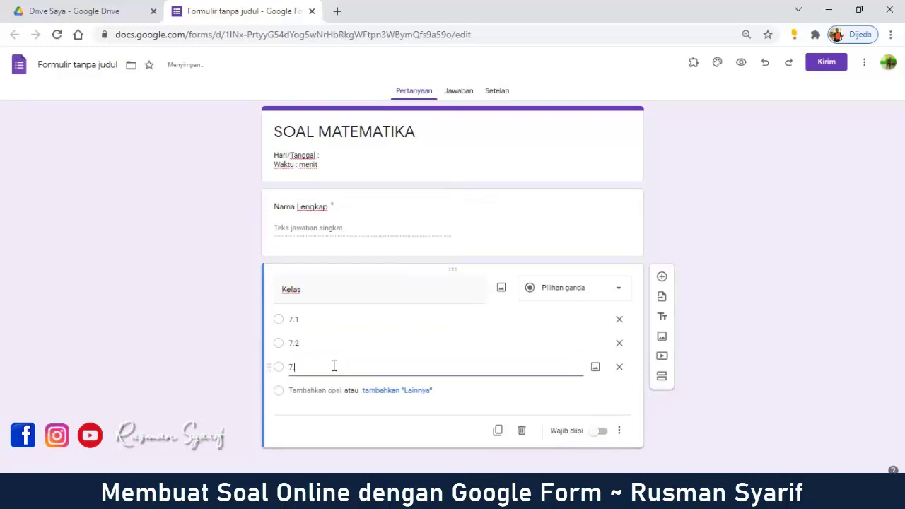
left_click(329, 390)
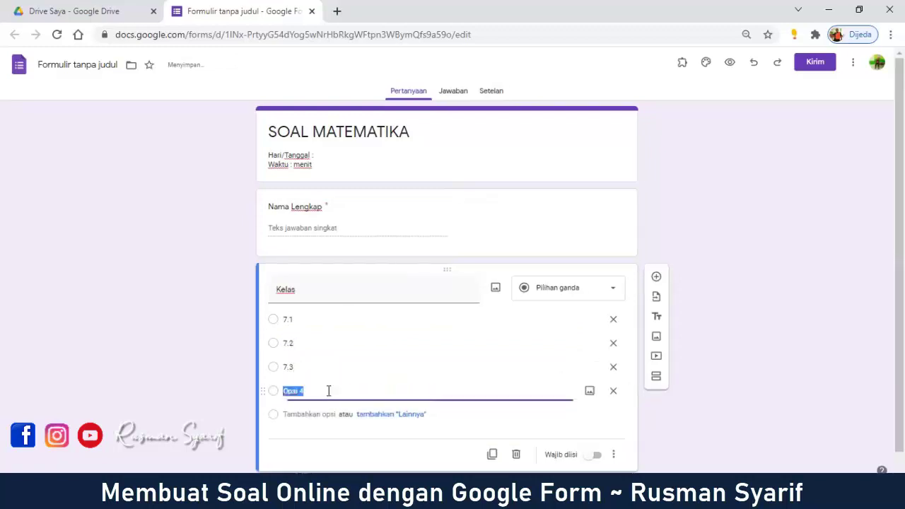
type("7.4")
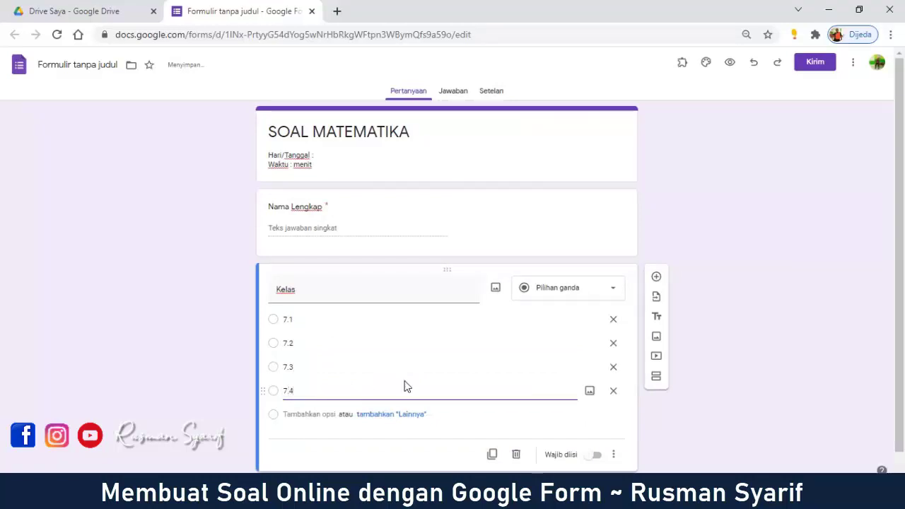
Step: Change the Kelas question from Pilihan ganda to a Drop-down listing classes 7.1 to 7.4
left_click(606, 292)
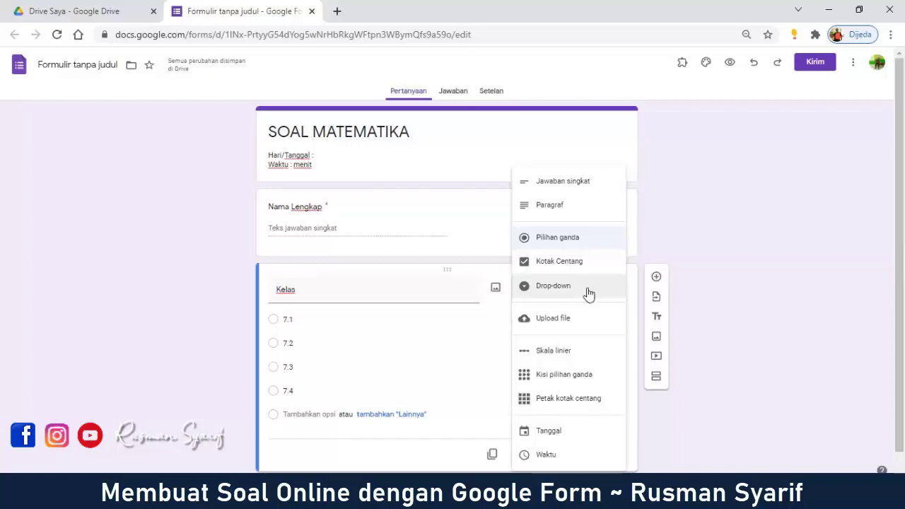
left_click(588, 294)
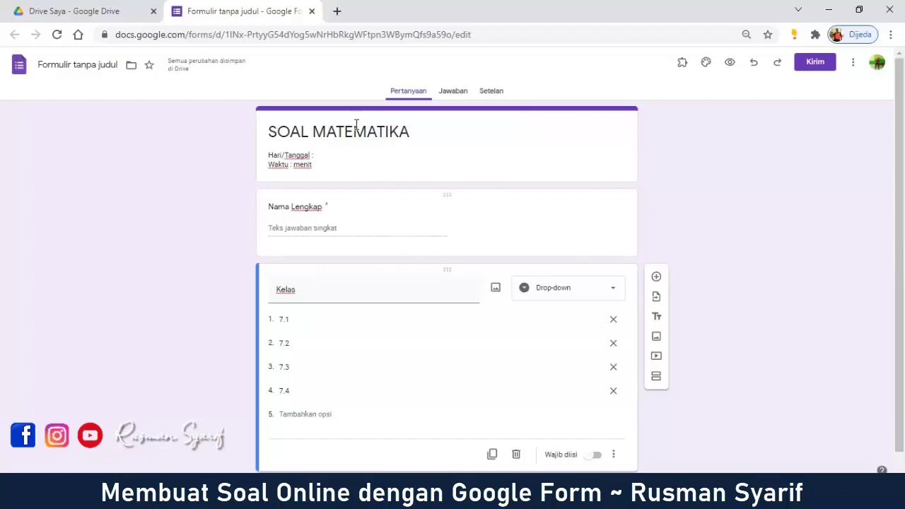
scroll(561, 307, "down", 1)
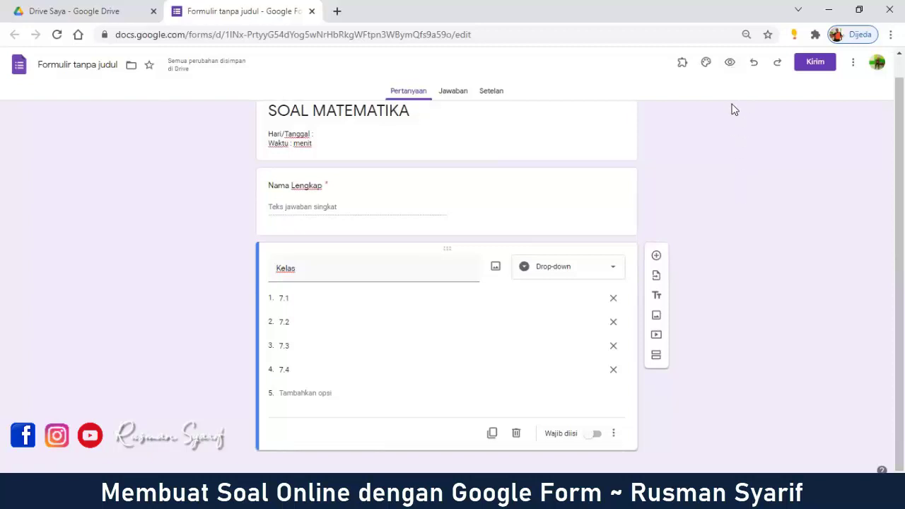
Step: Preview the form, testing the Nama Lengkap answer and the Kelas drop-down choices, then return to editing
left_click(731, 64)
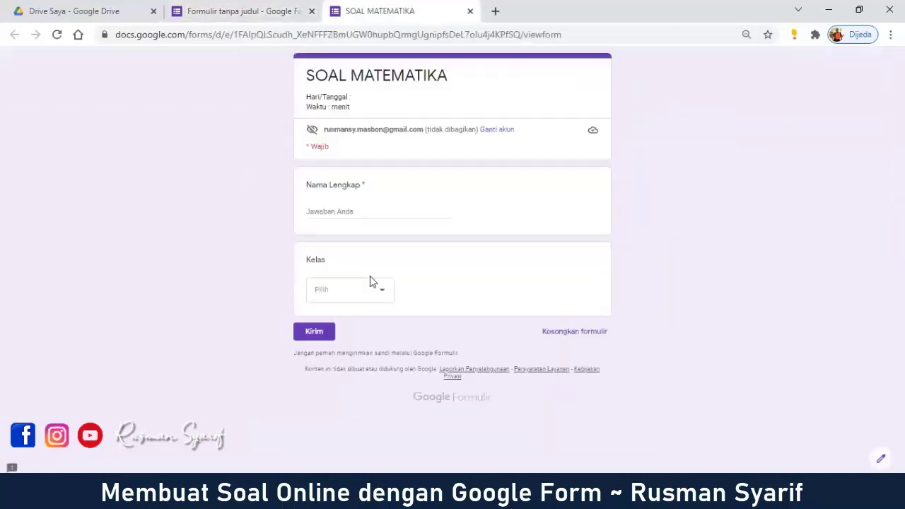
left_click(337, 211)
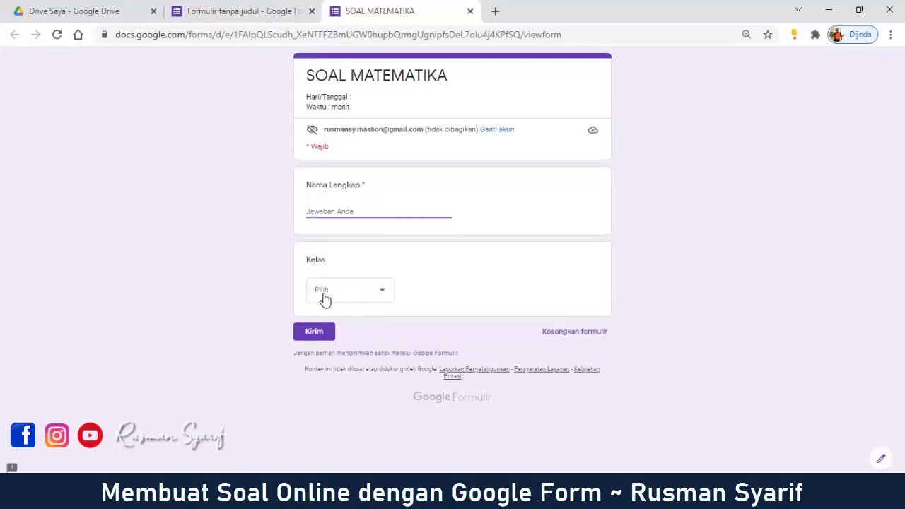
left_click(382, 297)
left_click(233, 260)
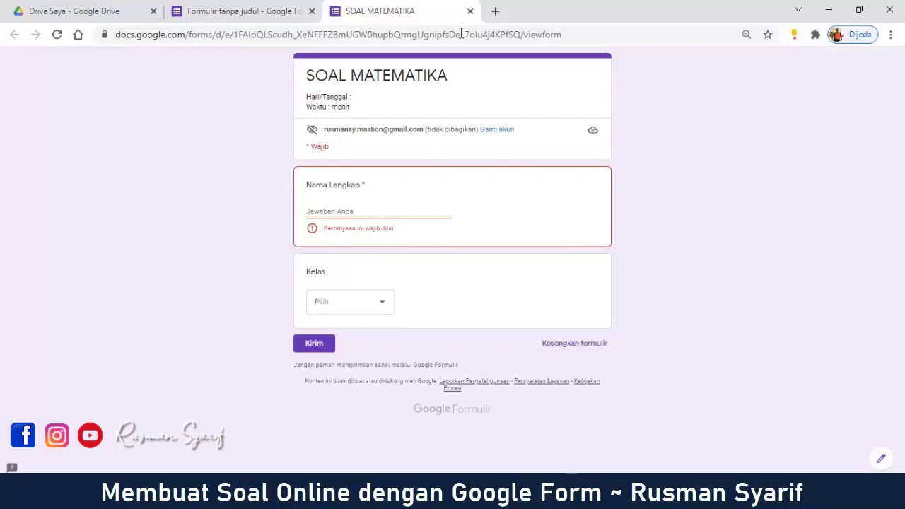
left_click(470, 11)
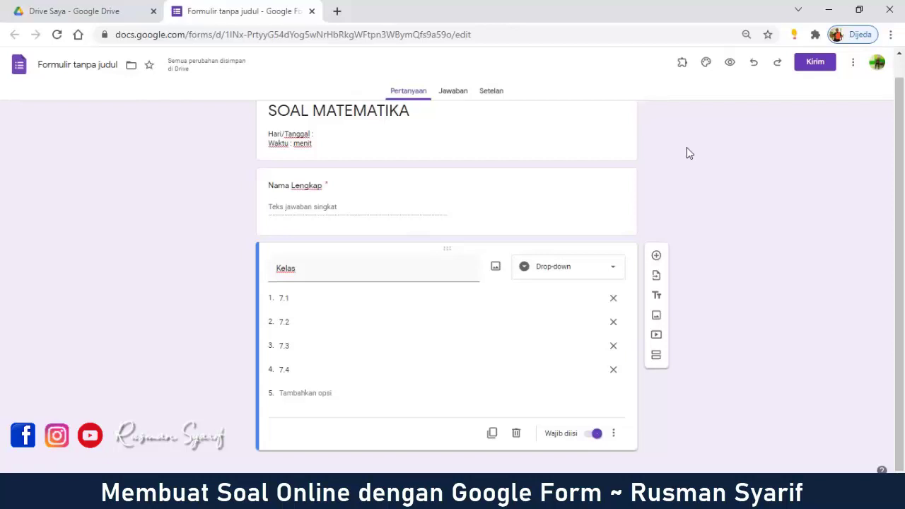
Step: Add a required question titled 'Password/Token' below Kelas
left_click(657, 256)
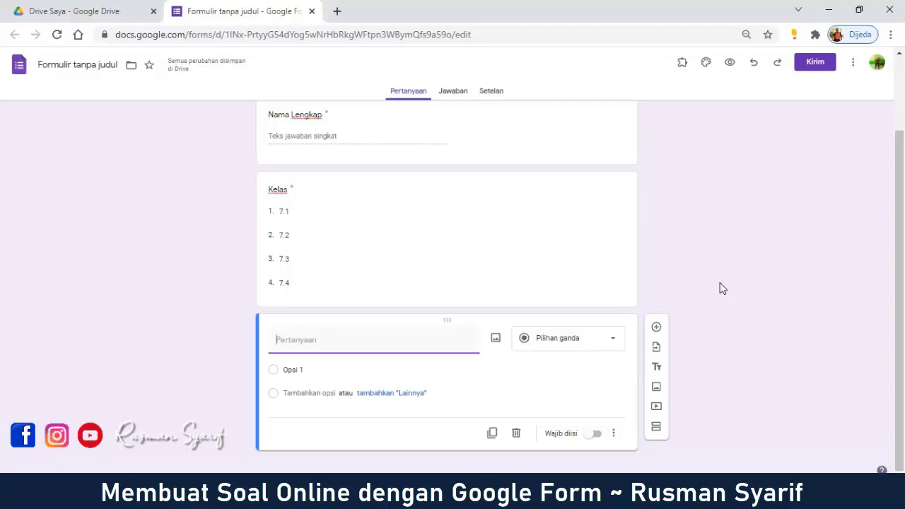
type("Password")
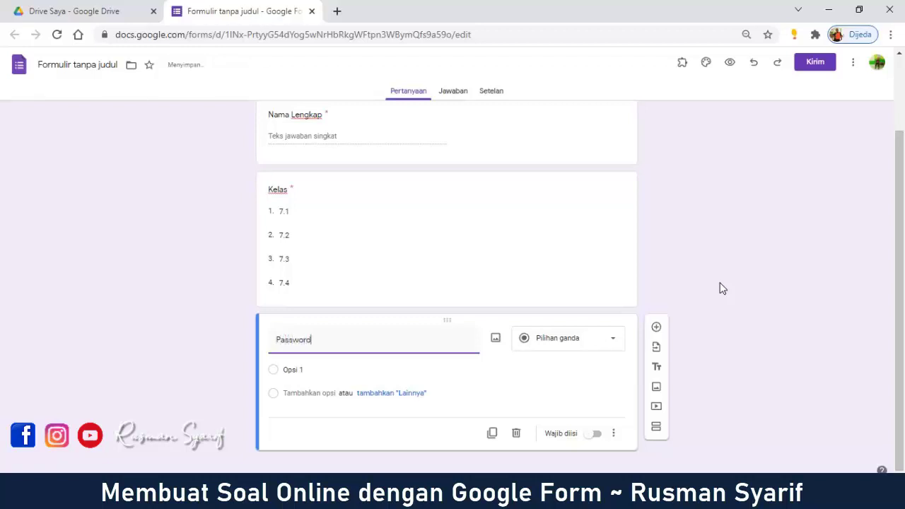
type("/Token")
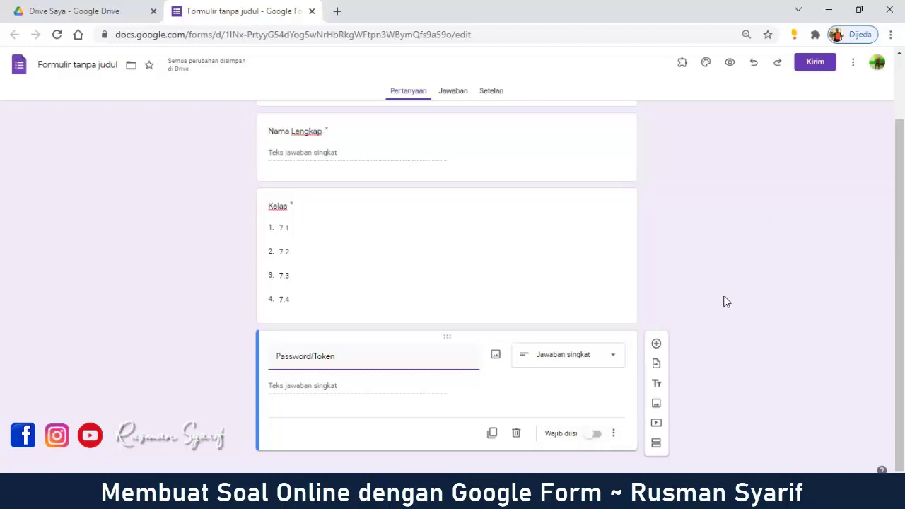
left_click(596, 434)
left_click(614, 434)
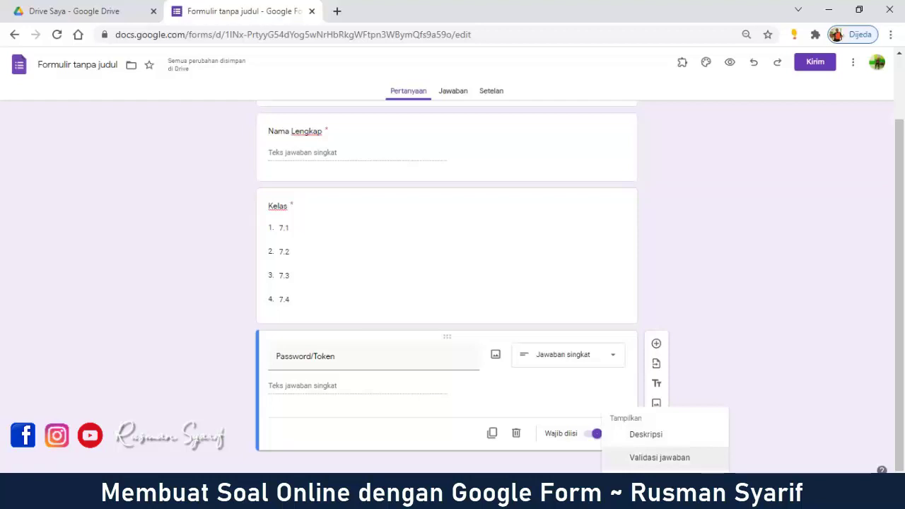
Step: Add Teks / Berisi response validation so the answer must contain the exam token
left_click(707, 457)
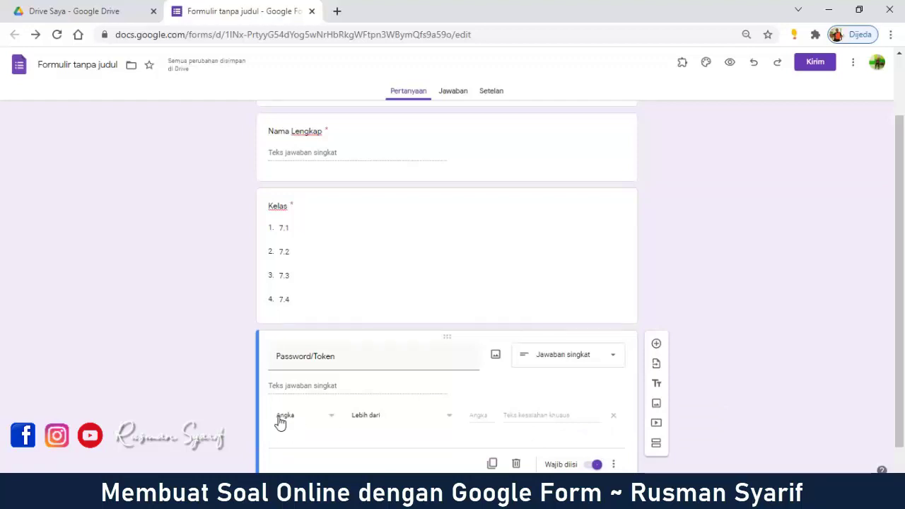
left_click(334, 420)
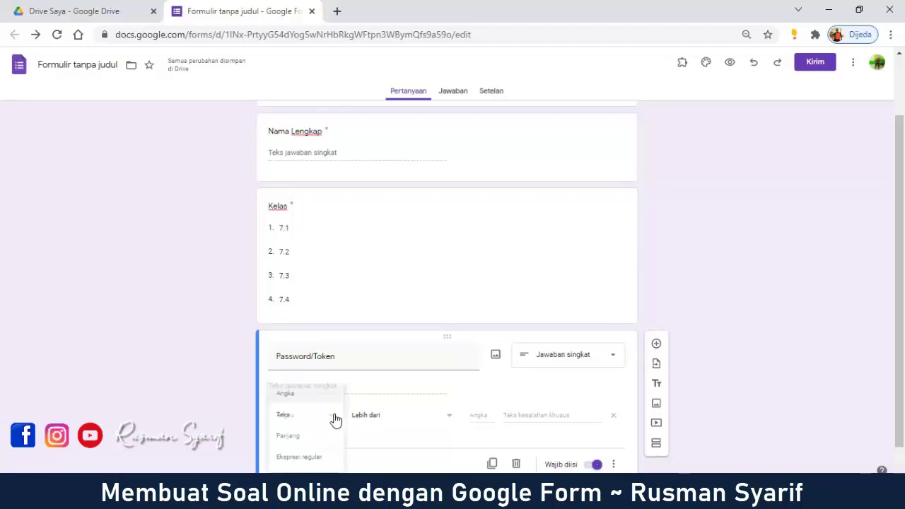
left_click(286, 417)
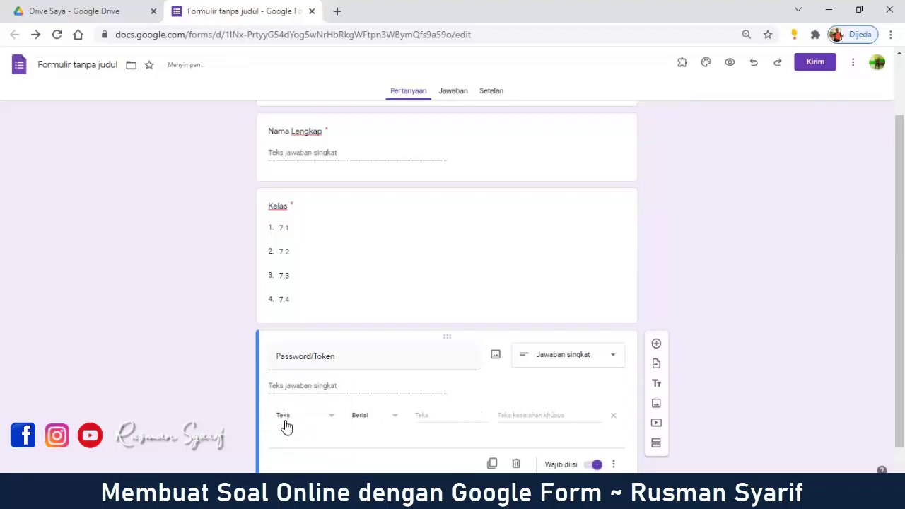
left_click(369, 421)
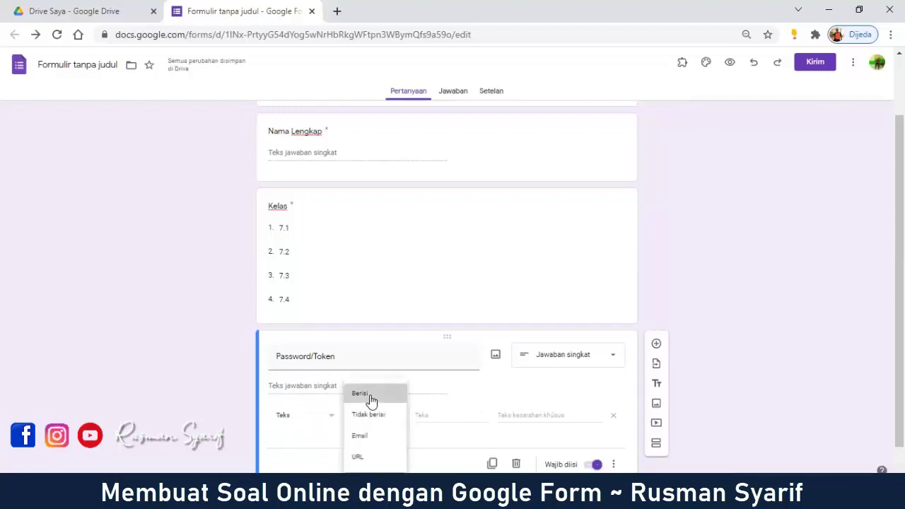
left_click(370, 400)
left_click(426, 417)
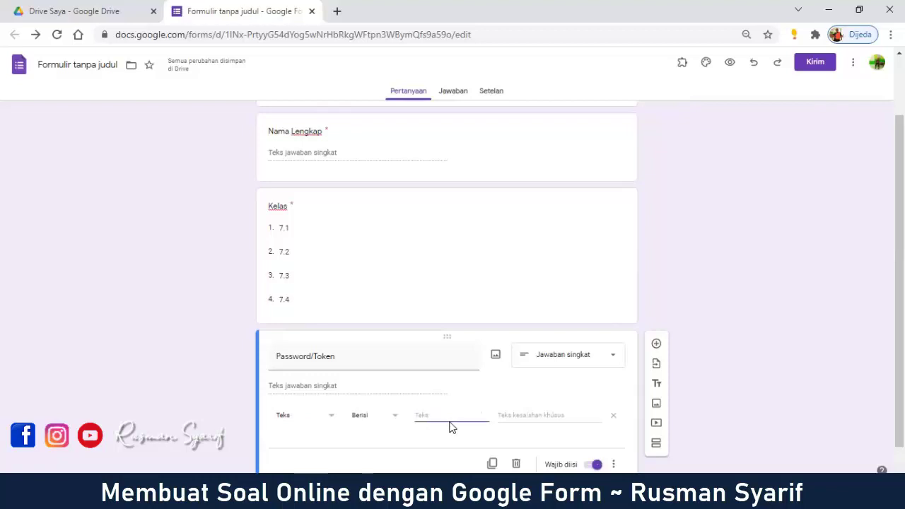
left_click(325, 421)
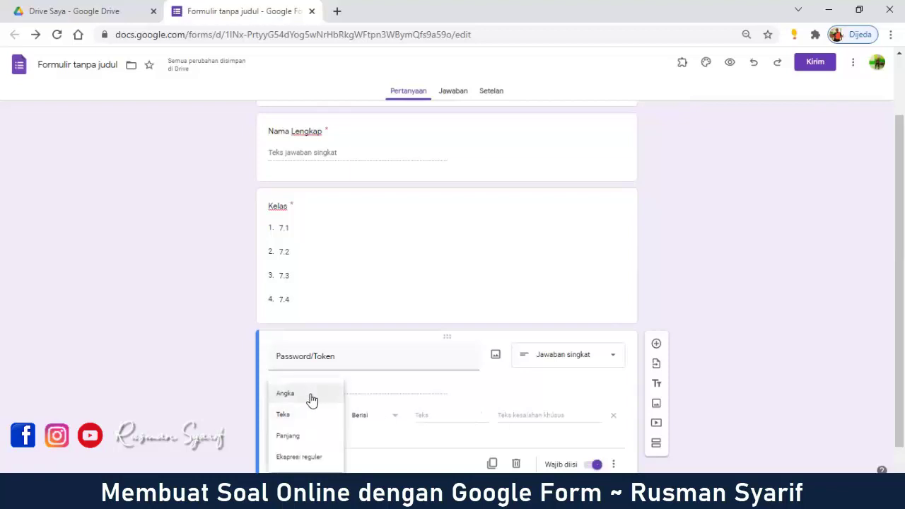
left_click(438, 426)
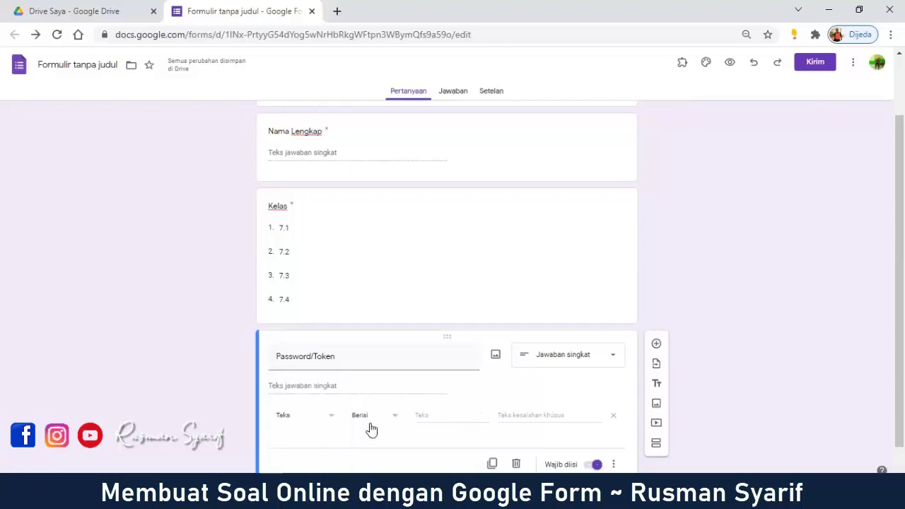
left_click(370, 415)
left_click(366, 395)
left_click(436, 417)
type("MTM1234")
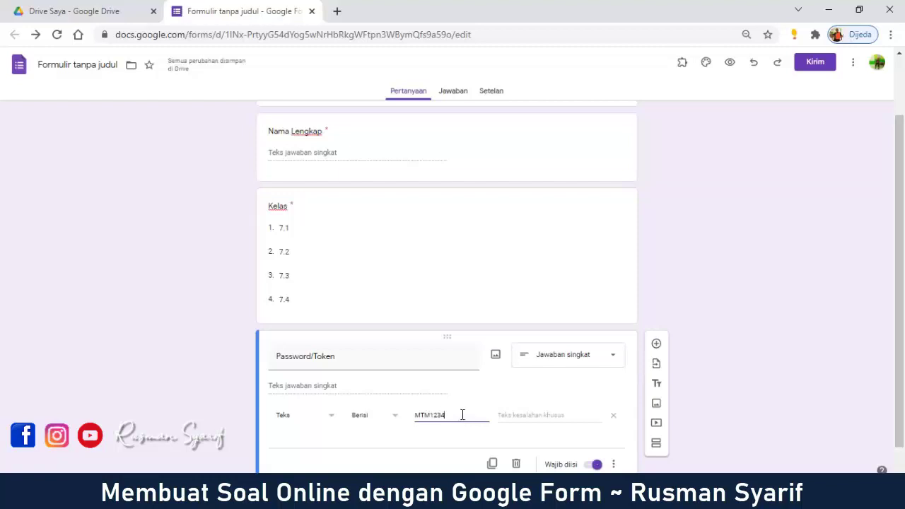
Step: Enter the custom error text 'Mohon maaf, password/token yang Anda masukkan salah. Silahkan hubungi Panitia Ujian!'
left_click_drag(458, 415, 404, 424)
left_click(464, 414)
left_click(575, 415)
type("Mohon")
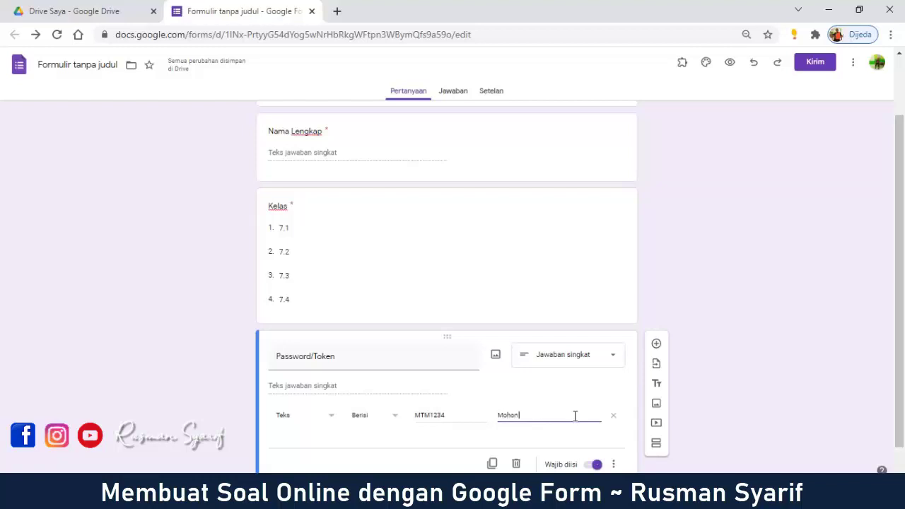
type(" maaf ")
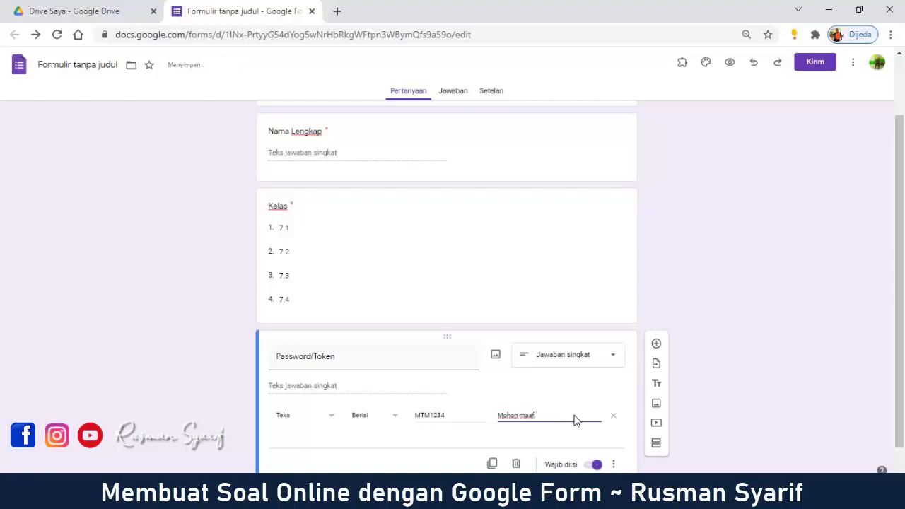
type("s")
type("asswo")
type("rd")
type("/t")
type("oken yang")
type(" Anda m")
type("asukkan salah")
type(". Silahkan")
type(" hubungi")
type(" Par")
type("itia")
type(" Ujian")
type("!")
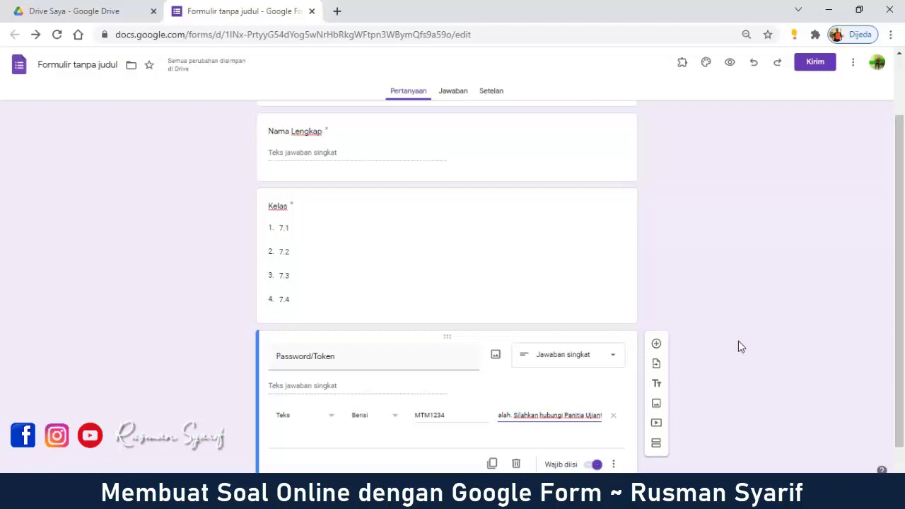
left_click(708, 291)
scroll(709, 296, "up", 2)
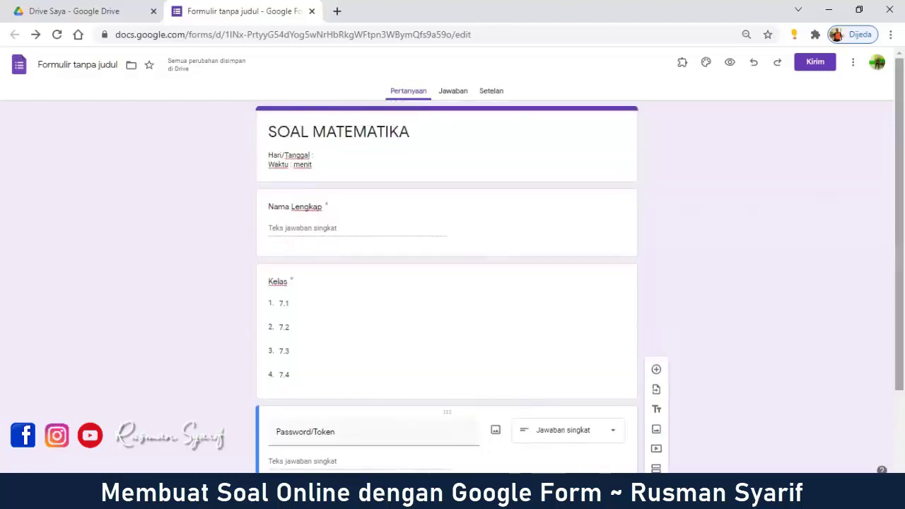
scroll(756, 285, "down", 2)
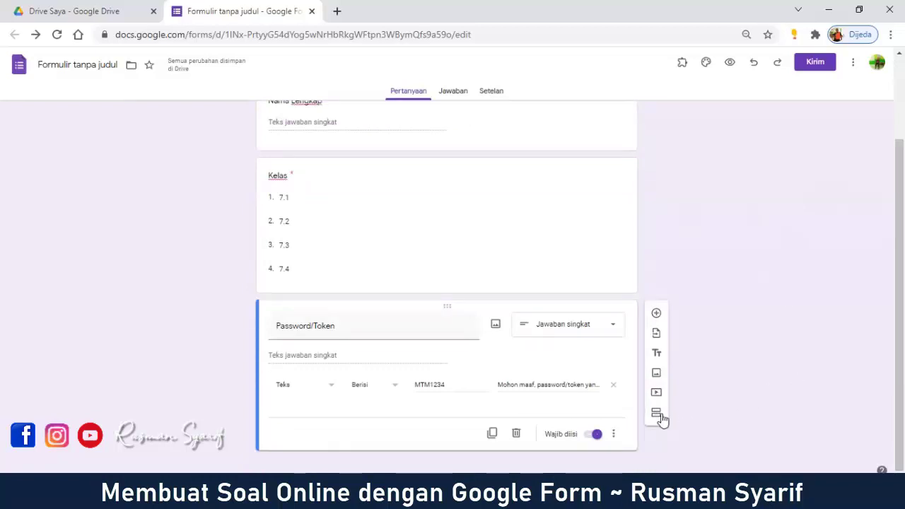
scroll(670, 270, "up", 2)
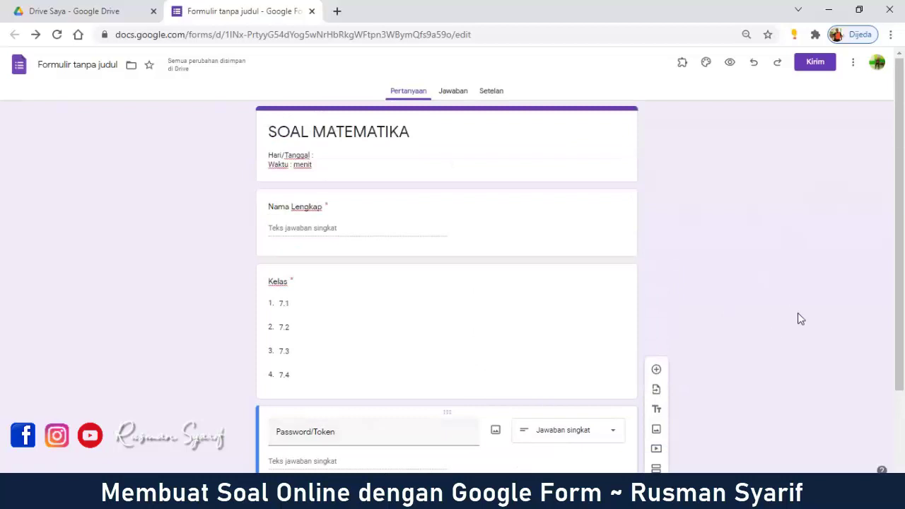
scroll(810, 316, "down", 2)
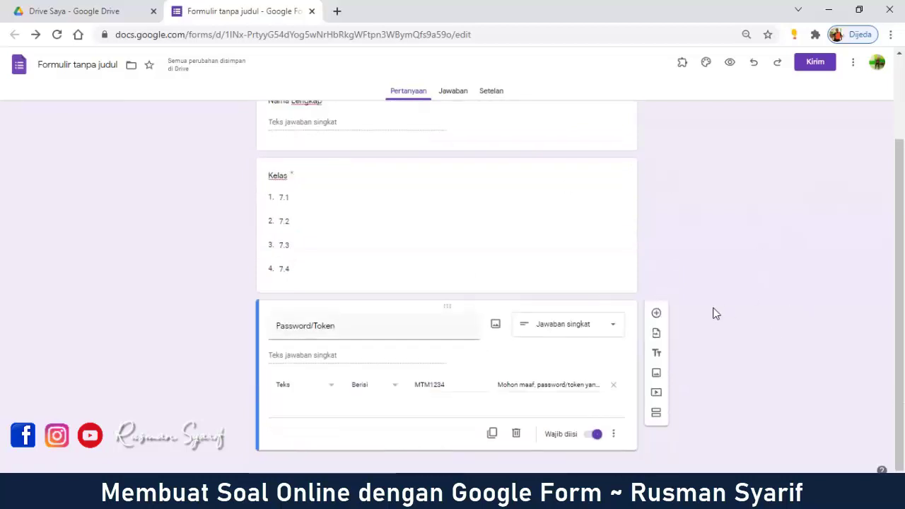
left_click(732, 63)
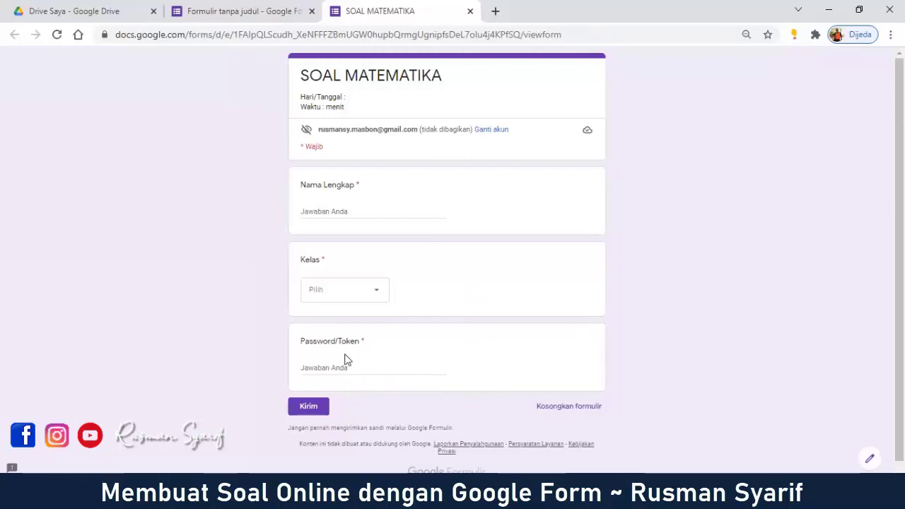
left_click_drag(301, 343, 369, 346)
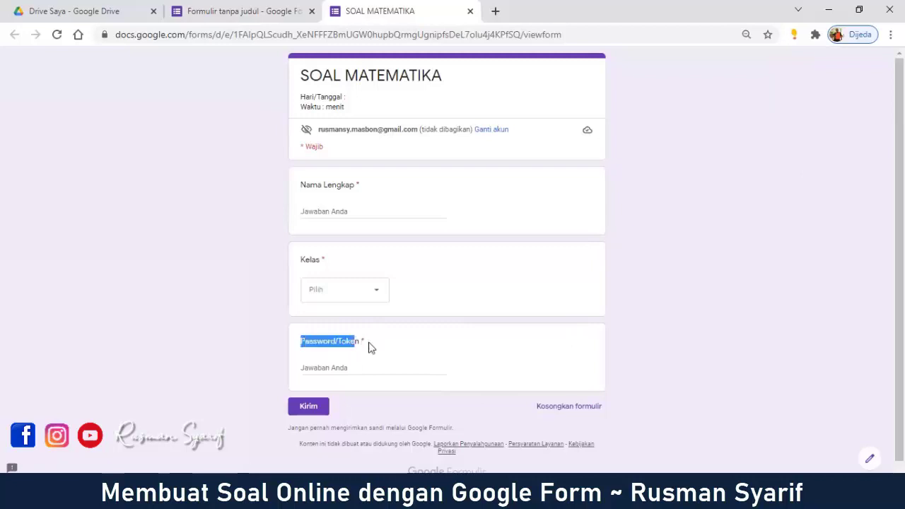
left_click(766, 320)
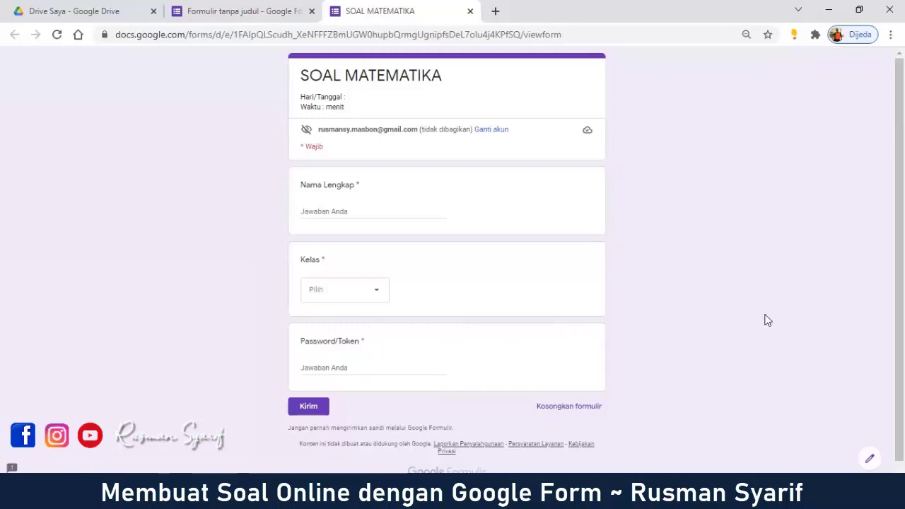
left_click(470, 11)
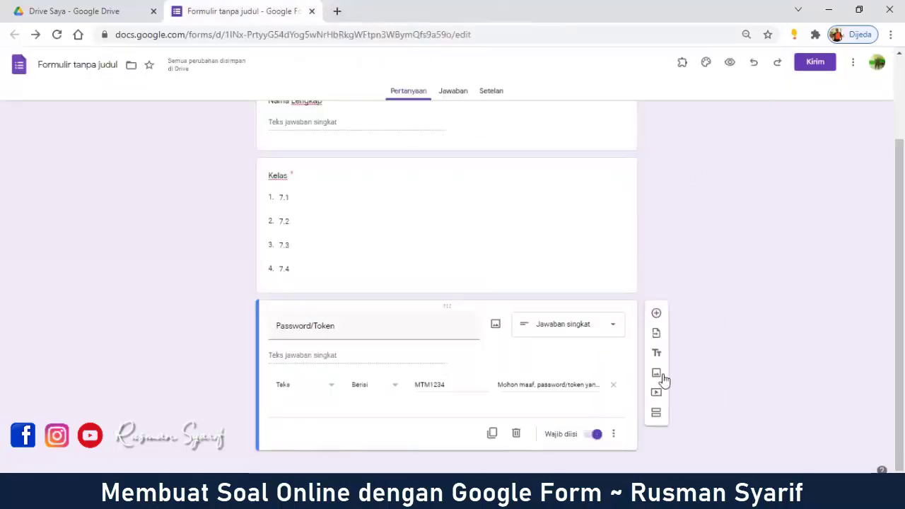
Step: Add a new section and title it 'Soal Matematika'
left_click(657, 416)
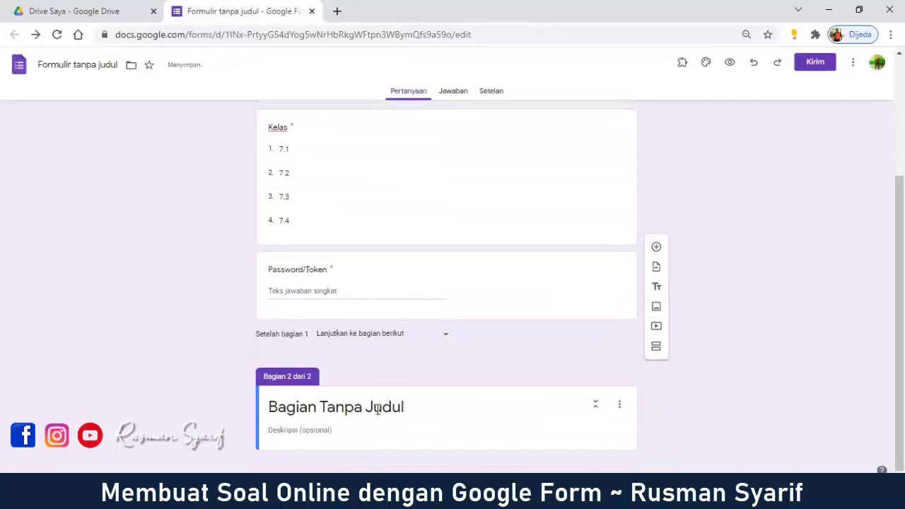
left_click(417, 408)
left_click_drag(418, 407, 268, 415)
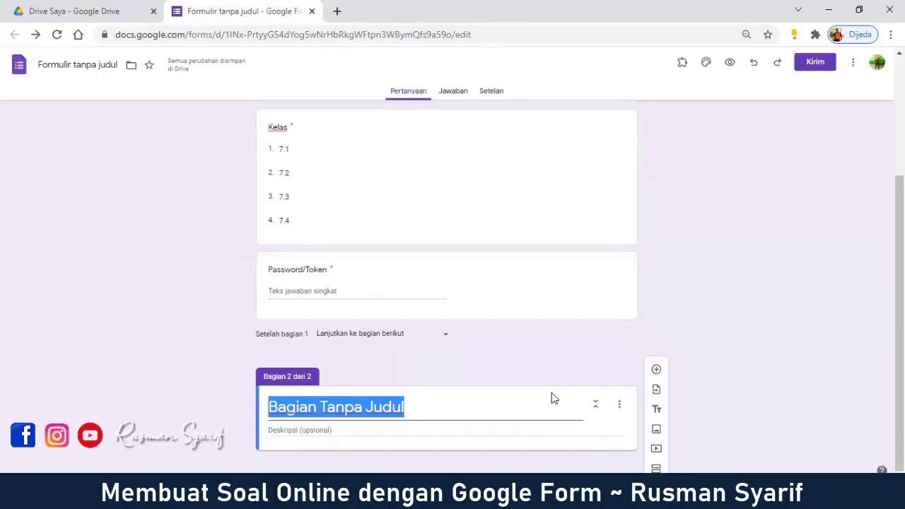
type("Soal Matema")
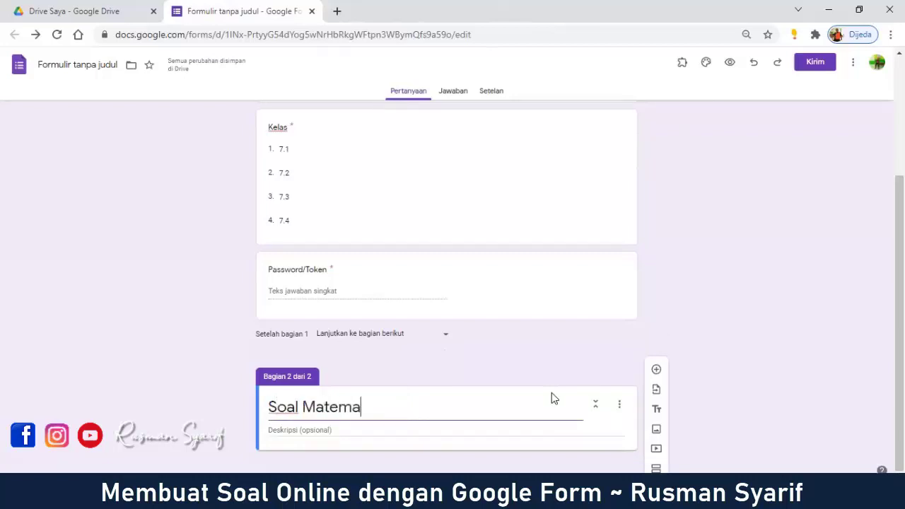
type("tika")
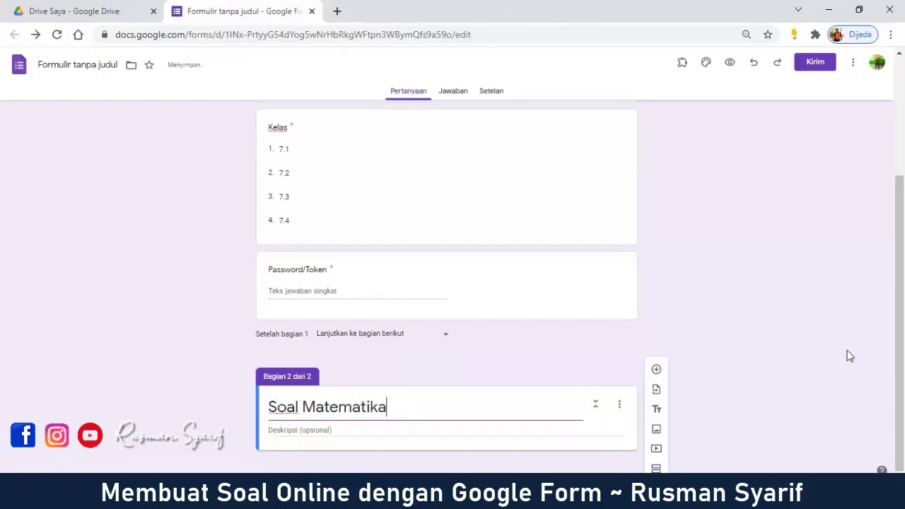
scroll(707, 318, "up", 3)
Step: Append 'KELAS 7' to the form's SOAL MATEMATIKA title
left_click(430, 159)
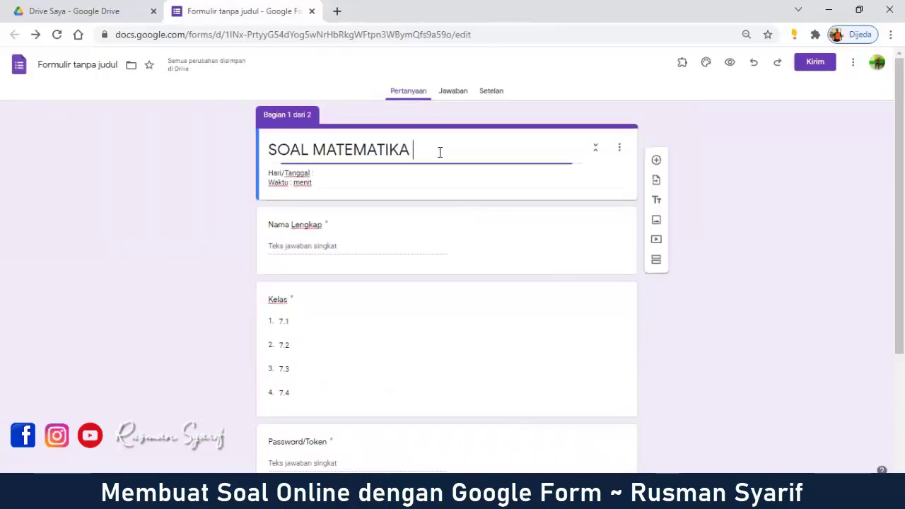
type("KELAS 7")
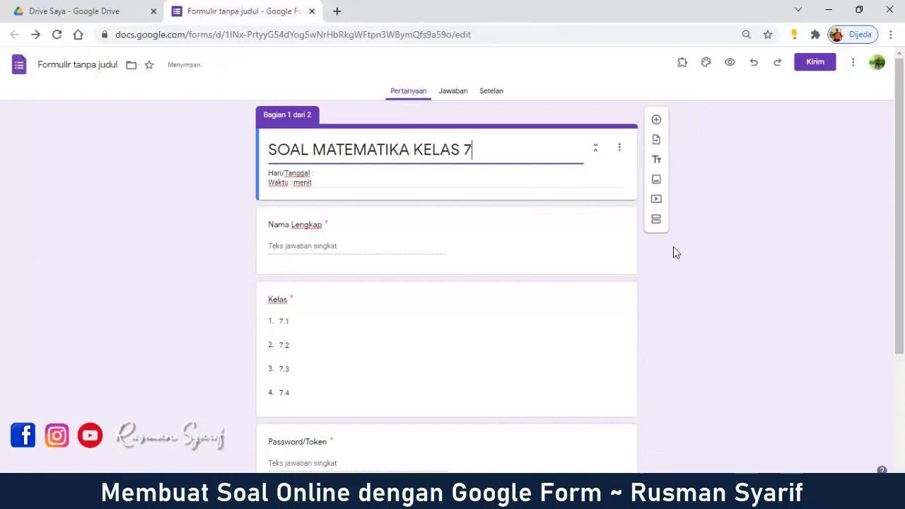
scroll(537, 250, "down", 3)
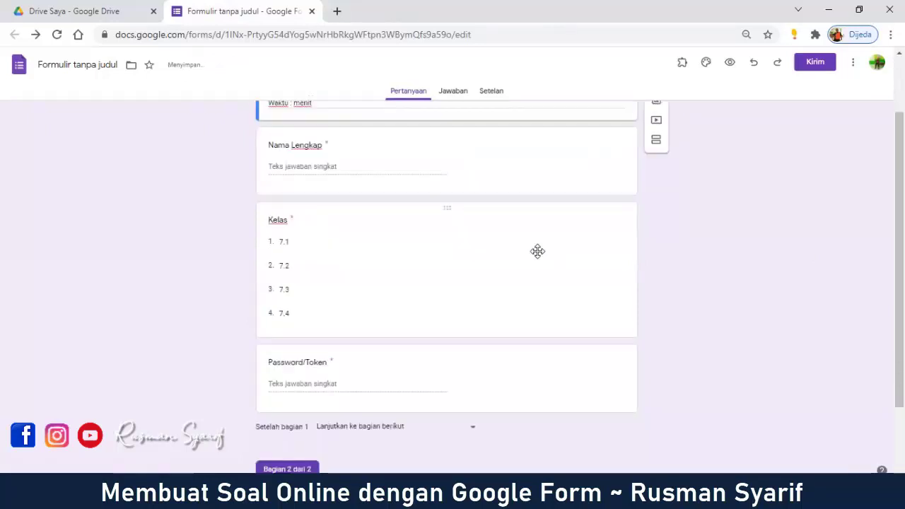
Step: Complete the section title as 'Soal Matematika Kelas 7' and add a blank question
left_click(407, 410)
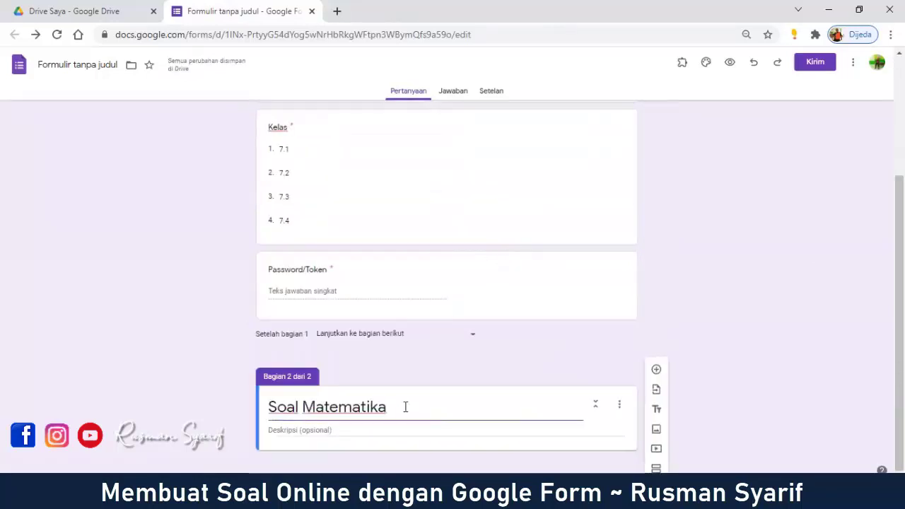
type("kELAS")
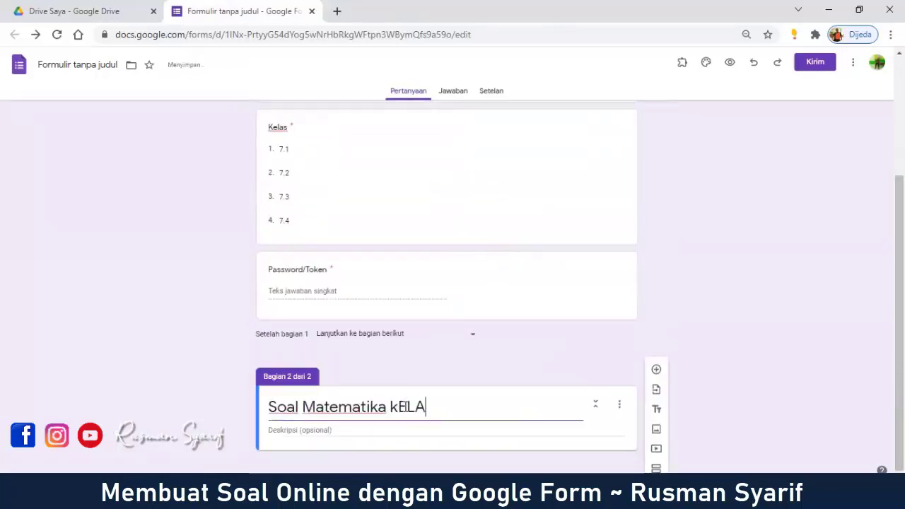
key("BackSpace")
key("BackSpace")
key("BackSpace")
key("BackSpace")
key("BackSpace")
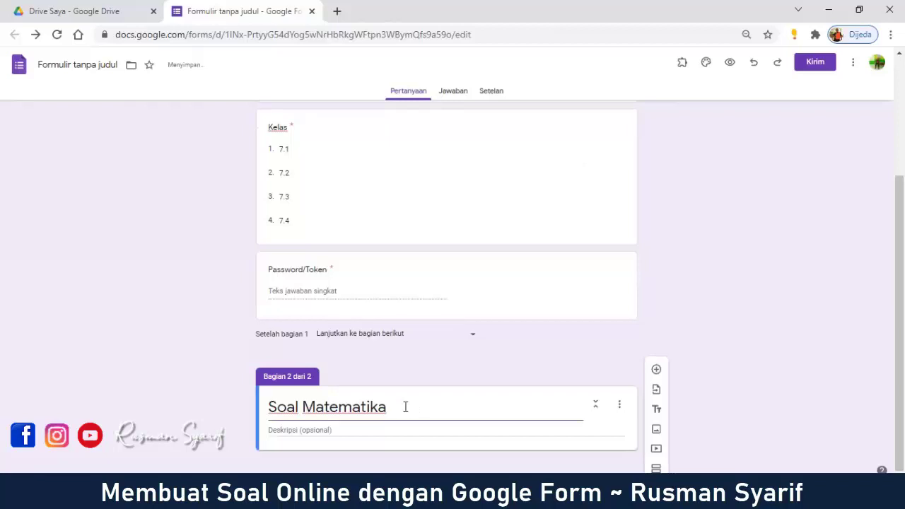
type("Kelas 7")
left_click(656, 369)
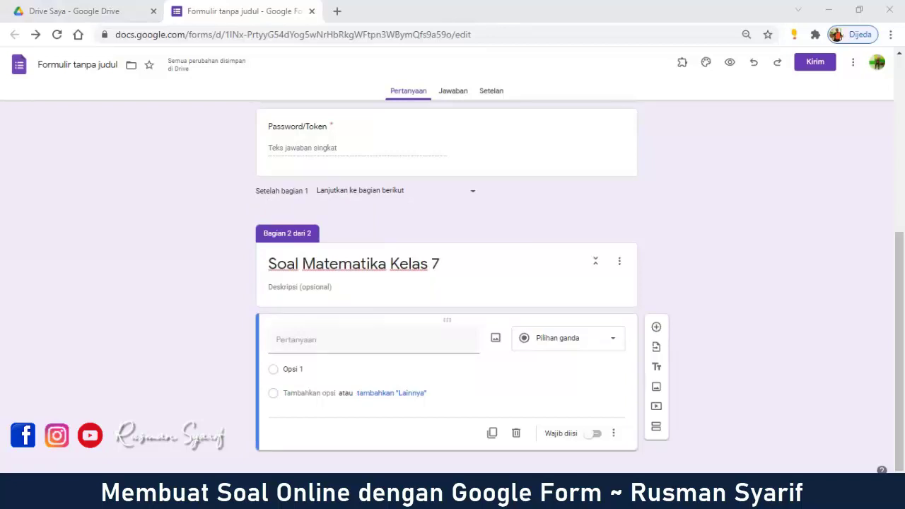
Step: Paste the chord-length problem (radius 15 cm, OR = 9 cm) as the question text
left_click(282, 338)
right_click(282, 336)
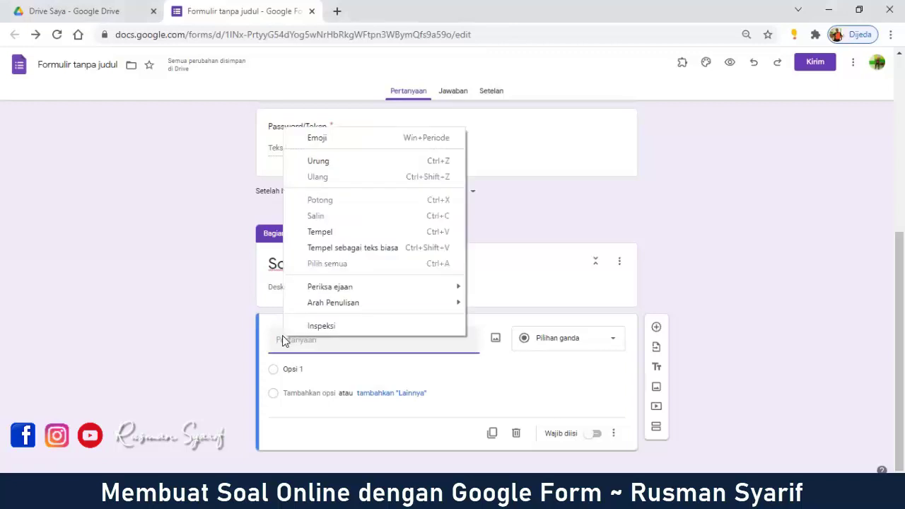
left_click(320, 231)
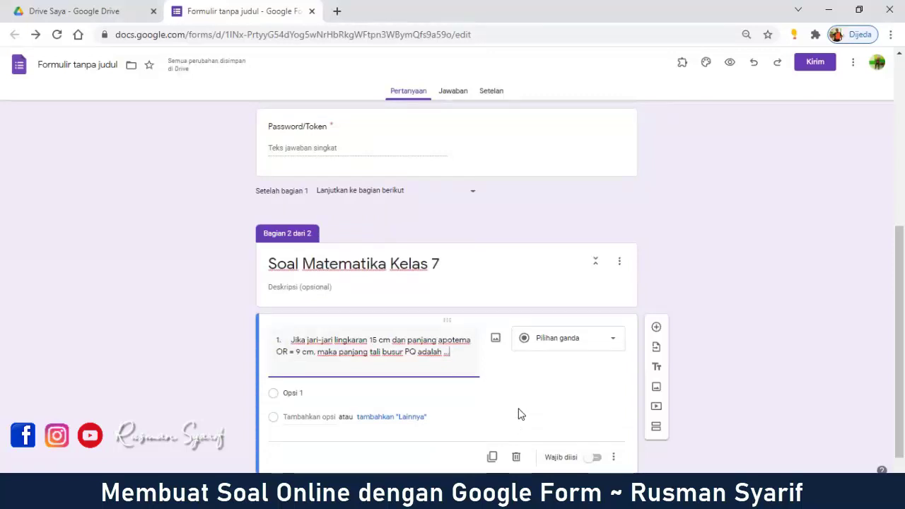
left_click(406, 353)
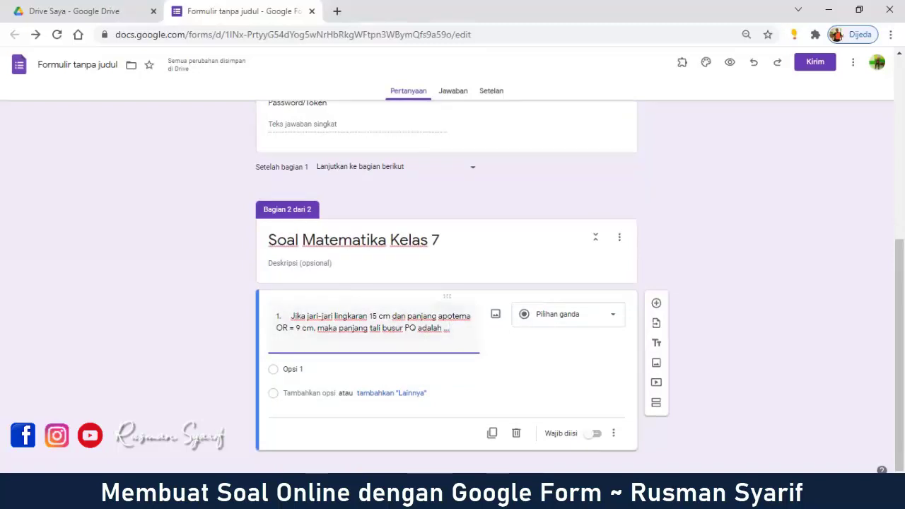
key("alt+Tab")
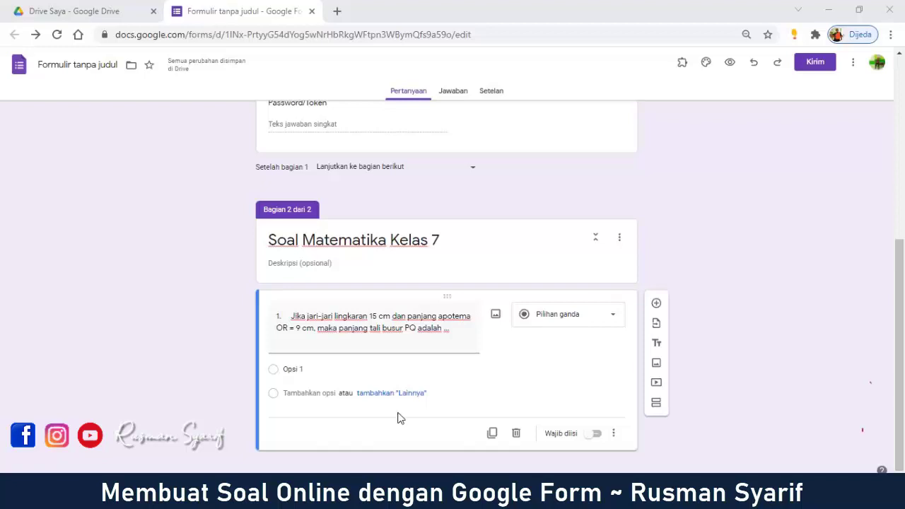
Step: Paste answer options 12 cm, 21 cm, 24 cm and 28 cm, and mark question 1 required
left_click(304, 369)
right_click(305, 370)
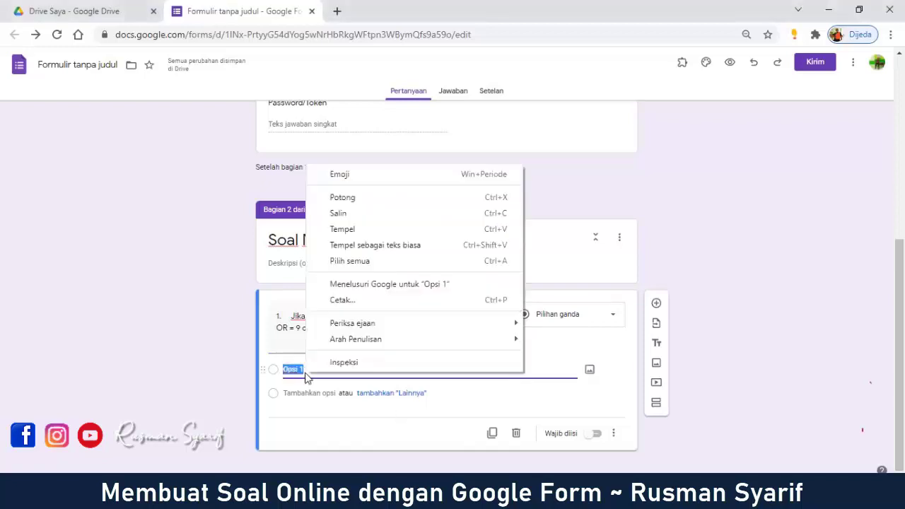
left_click(337, 230)
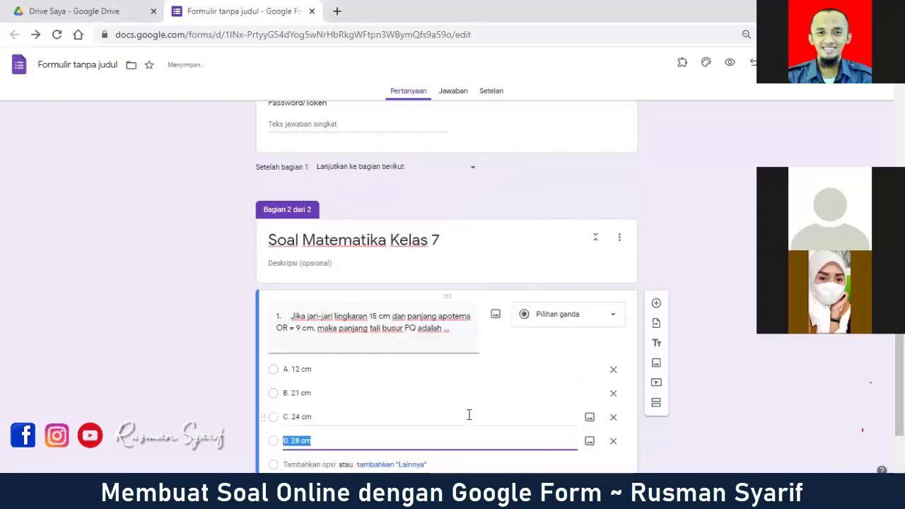
scroll(468, 414, "down", 1)
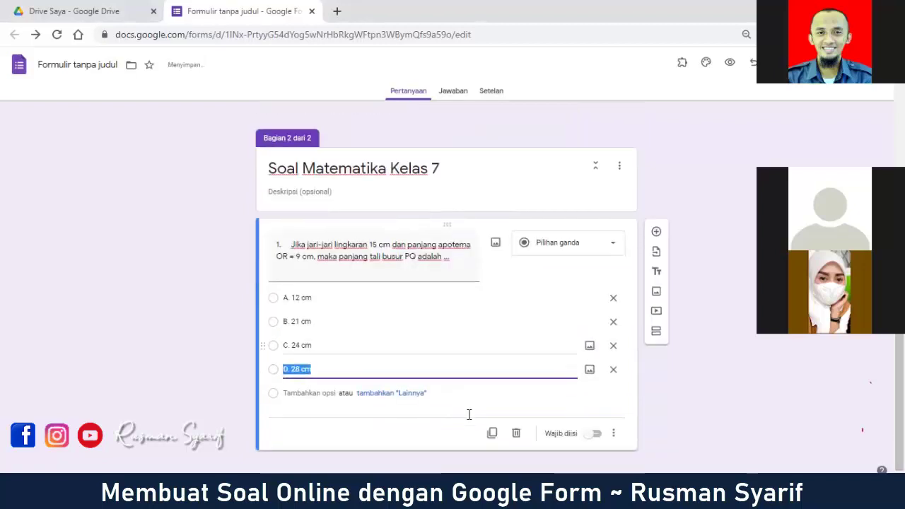
left_click(596, 433)
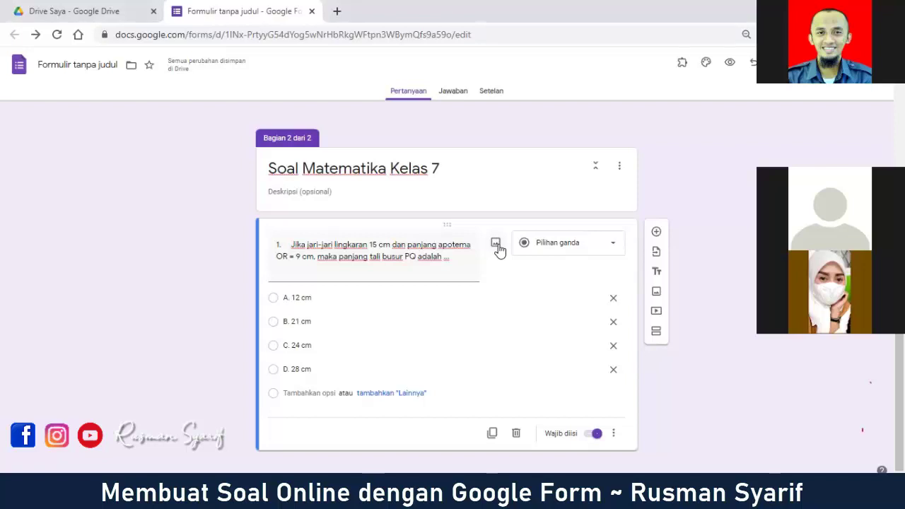
Step: Upload the circle diagram image '1' from the Downloads folder into question 1
left_click(497, 247)
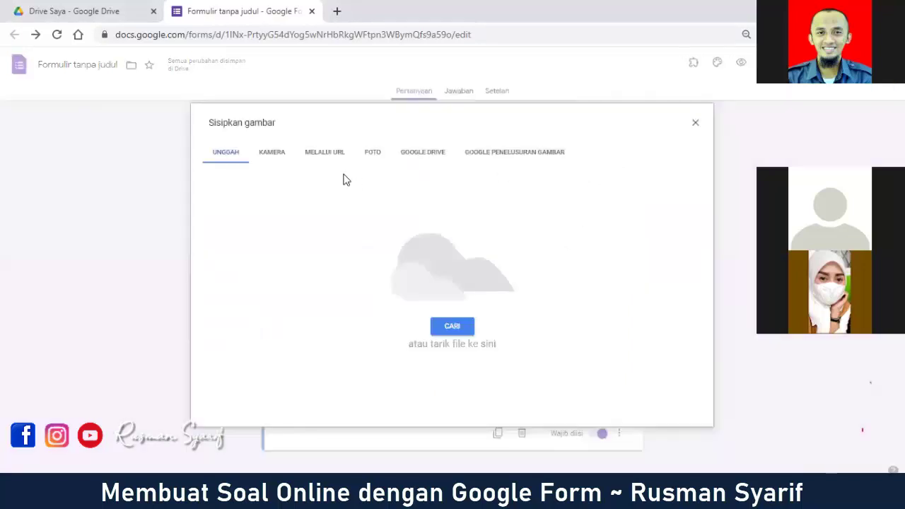
left_click(459, 329)
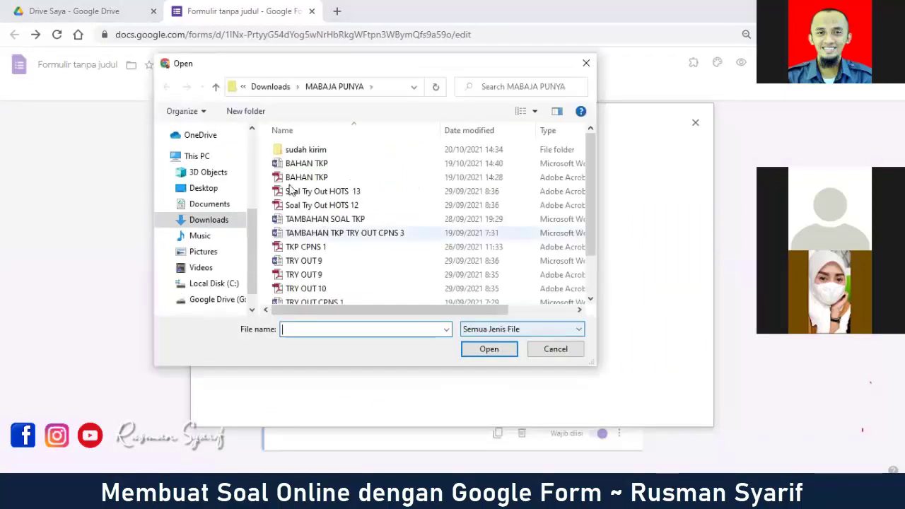
left_click(205, 219)
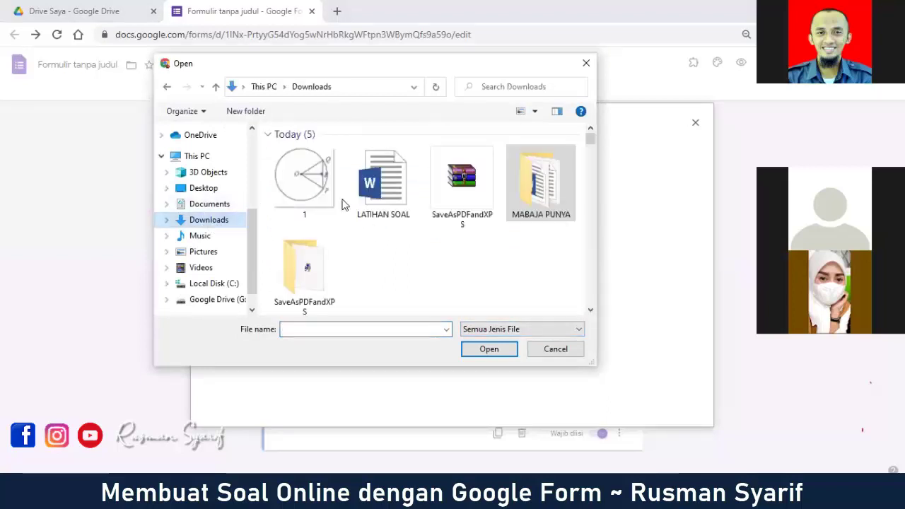
left_click(326, 190)
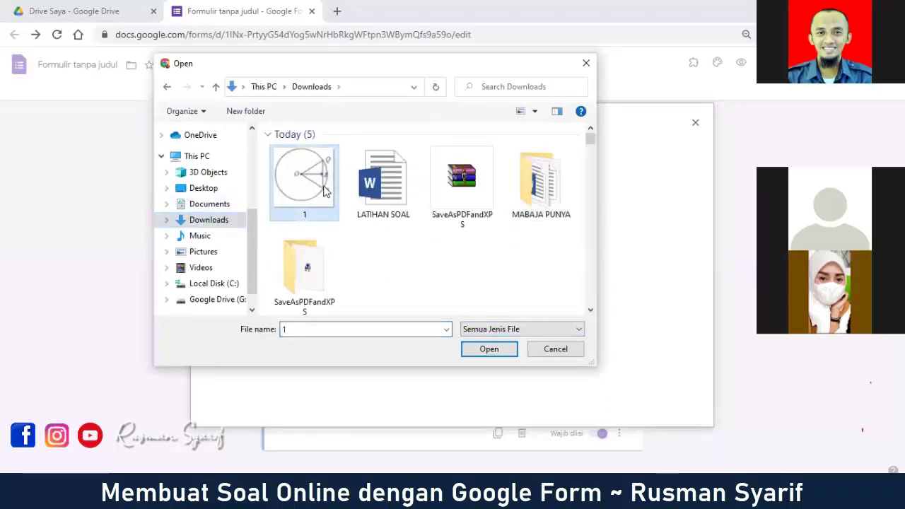
left_click(507, 351)
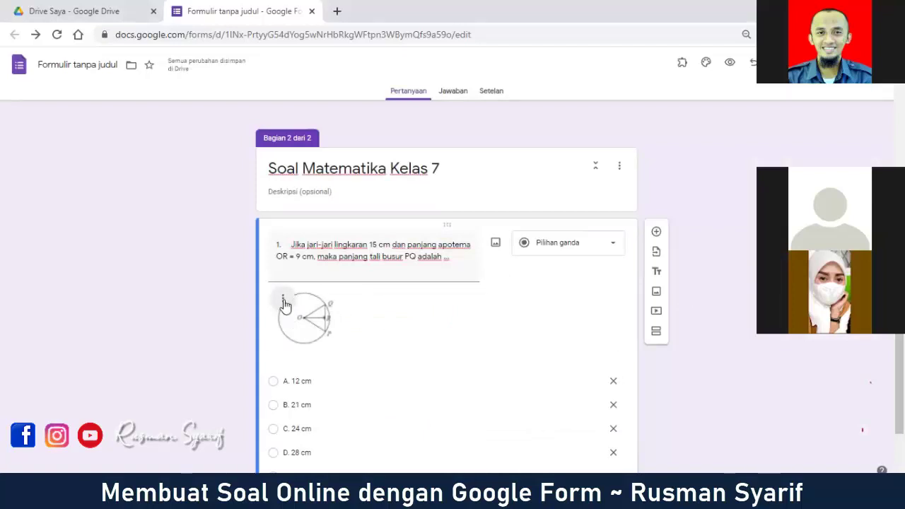
Step: Try centering the circle image, then set it back to left alignment
left_click(284, 302)
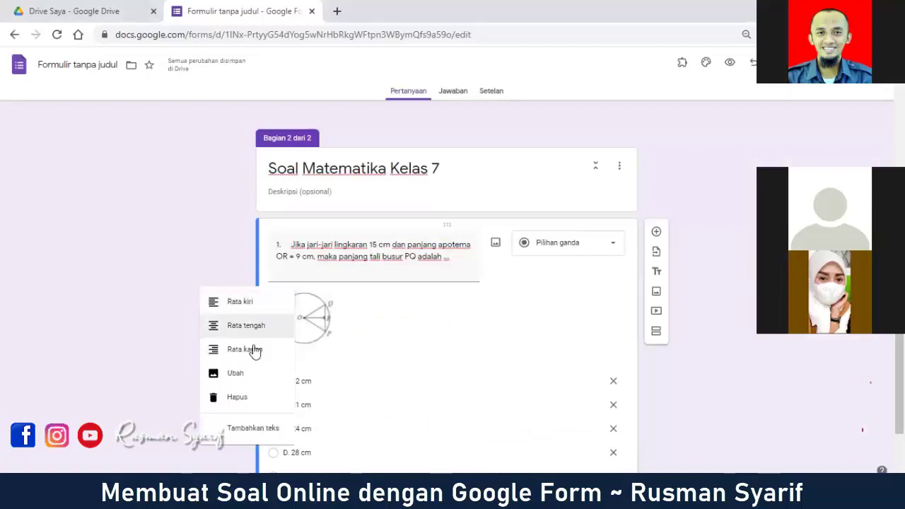
left_click(253, 329)
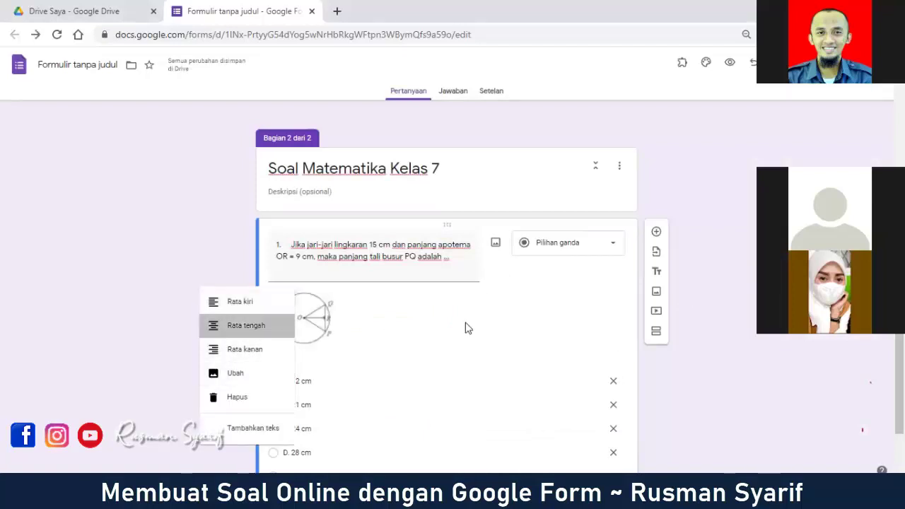
left_click(421, 299)
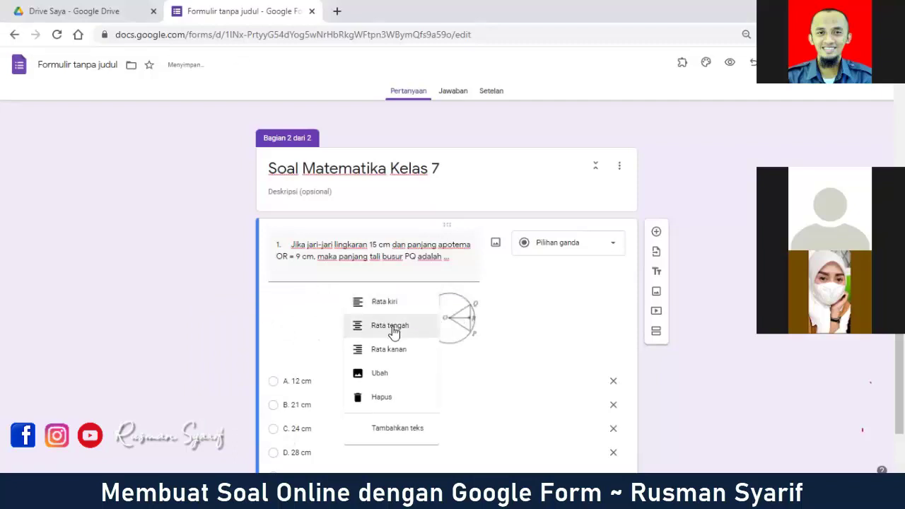
left_click(393, 304)
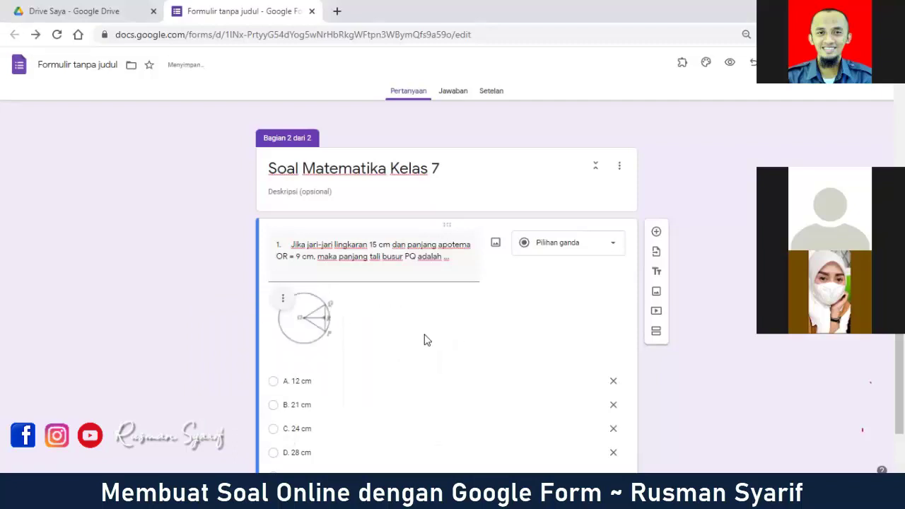
Step: Enlarge the circle image to about double its original size
left_click(326, 335)
left_click(183, 314)
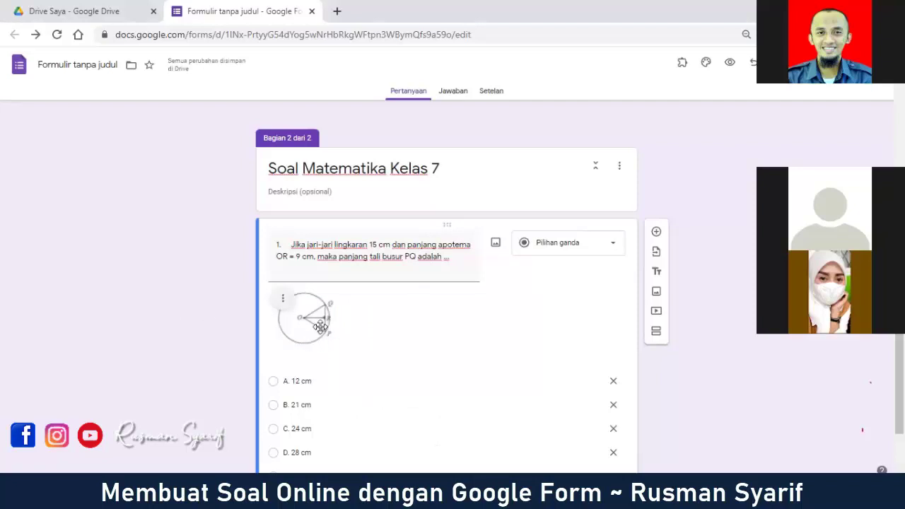
left_click(320, 327)
left_click_drag(335, 348, 372, 384)
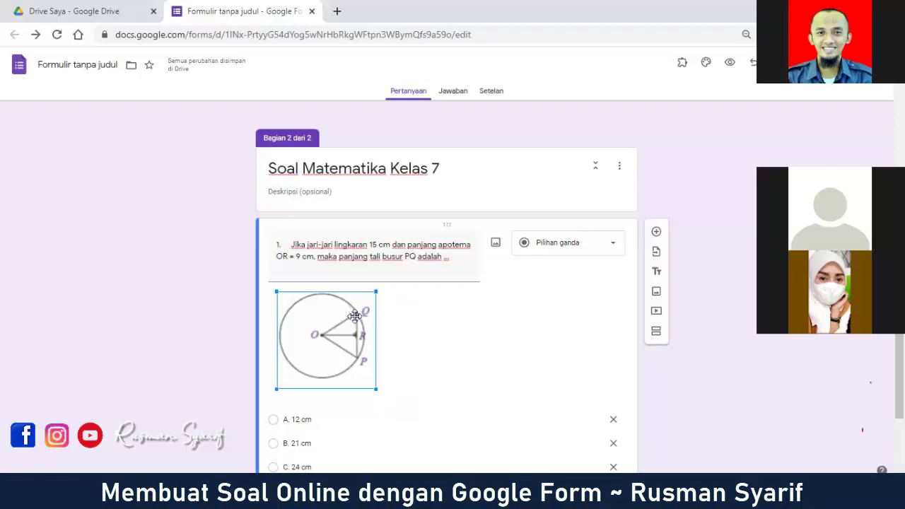
mouse_move(375, 388)
left_mouse_down()
mouse_move(363, 374)
mouse_move(374, 386)
left_mouse_up()
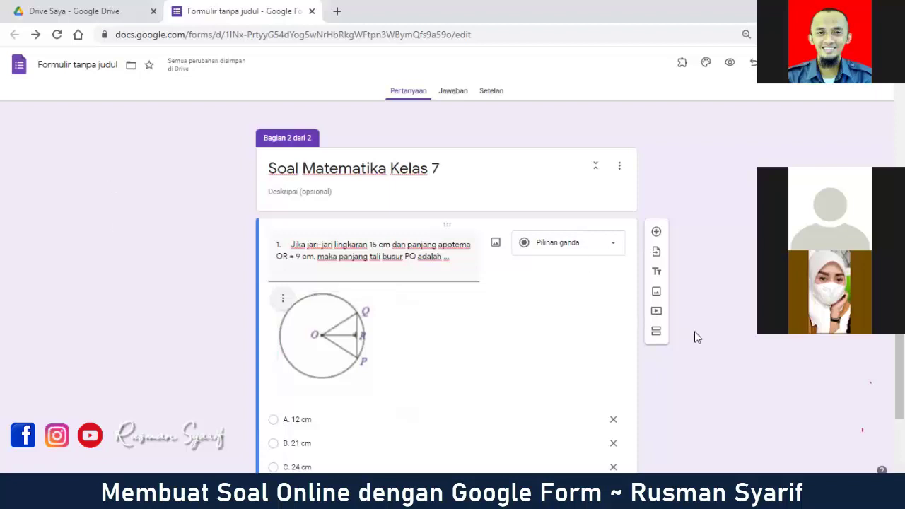
scroll(692, 366, "down", 2)
scroll(662, 390, "up", 2)
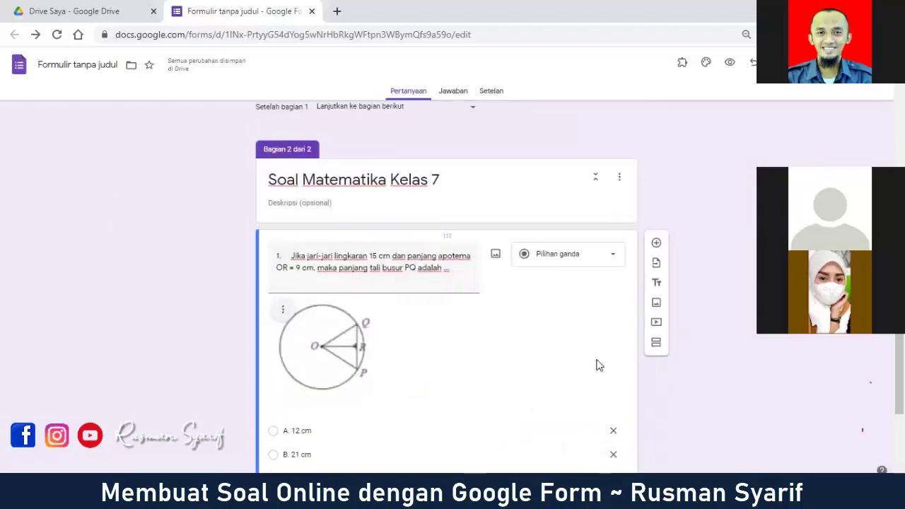
scroll(596, 365, "down", 2)
scroll(424, 232, "up", 1)
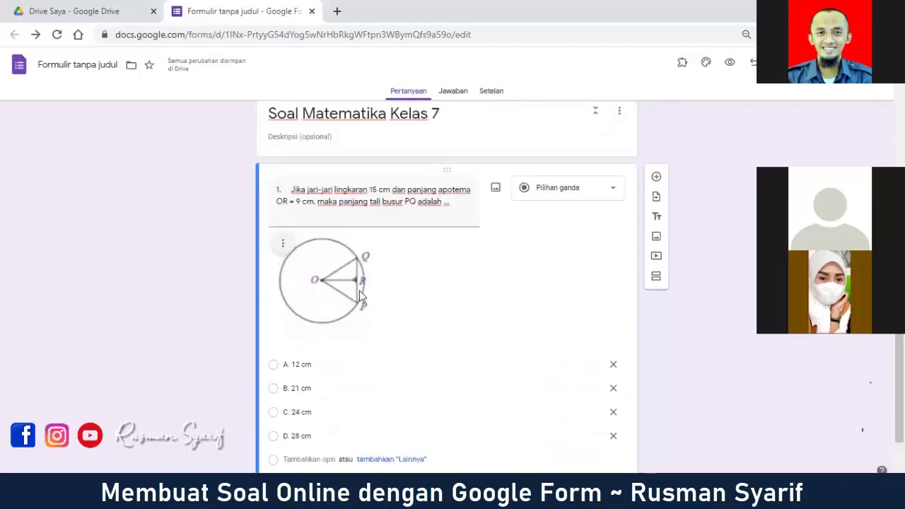
Step: Add a question after question 1, paste '5. Bentuk sederhana dari adalah' and remove 'adalah'
left_click(657, 178)
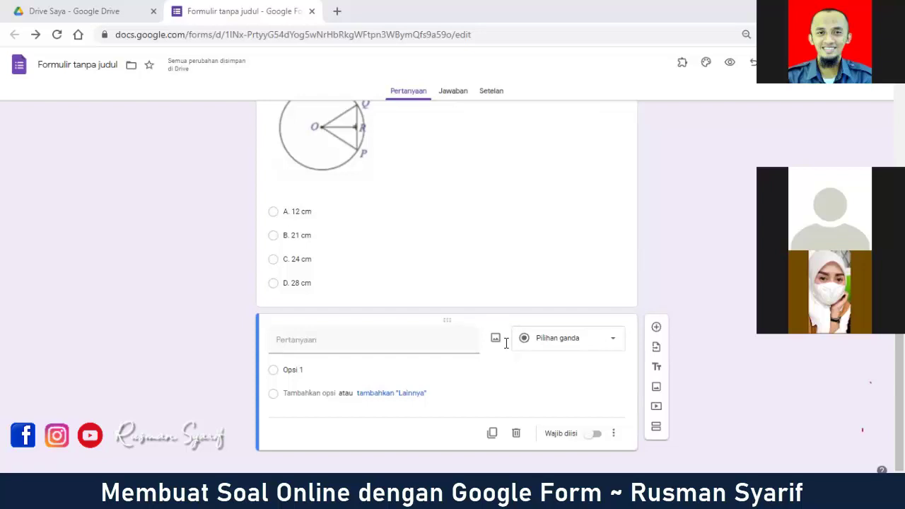
right_click(332, 342)
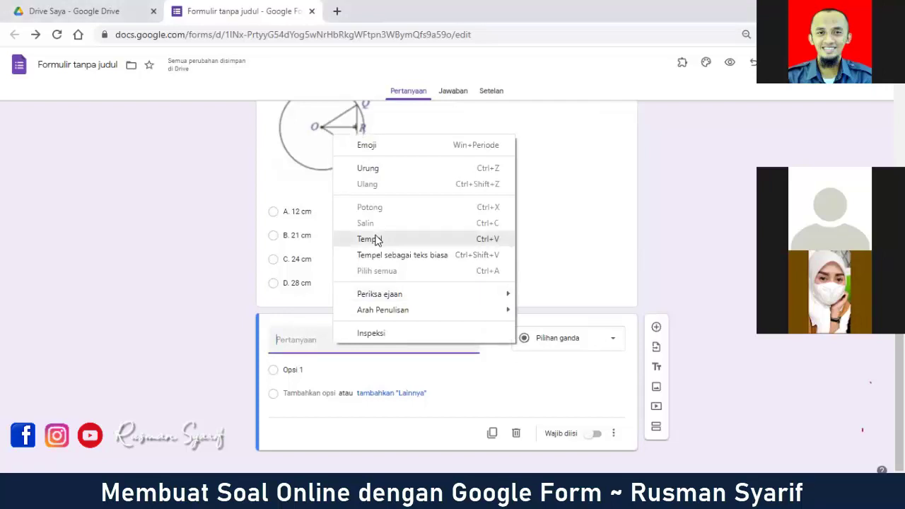
left_click(369, 239)
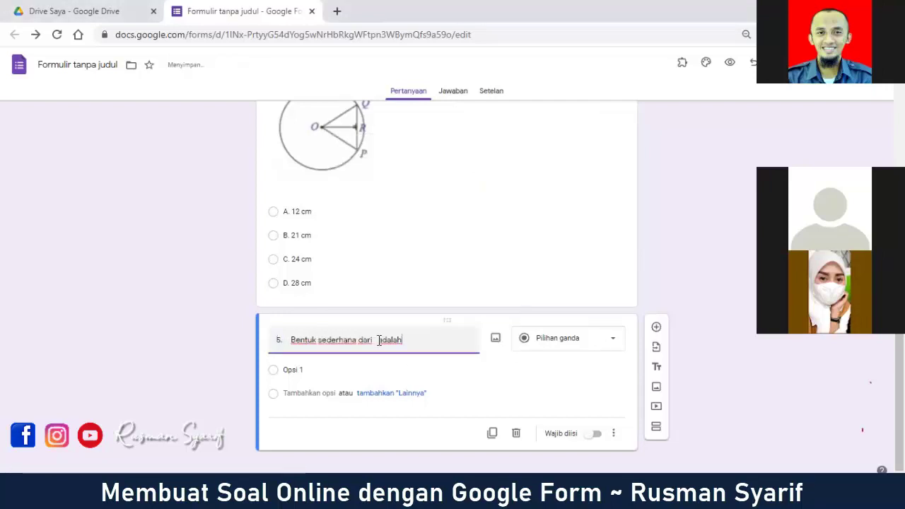
key("BackSpace")
key("BackSpace")
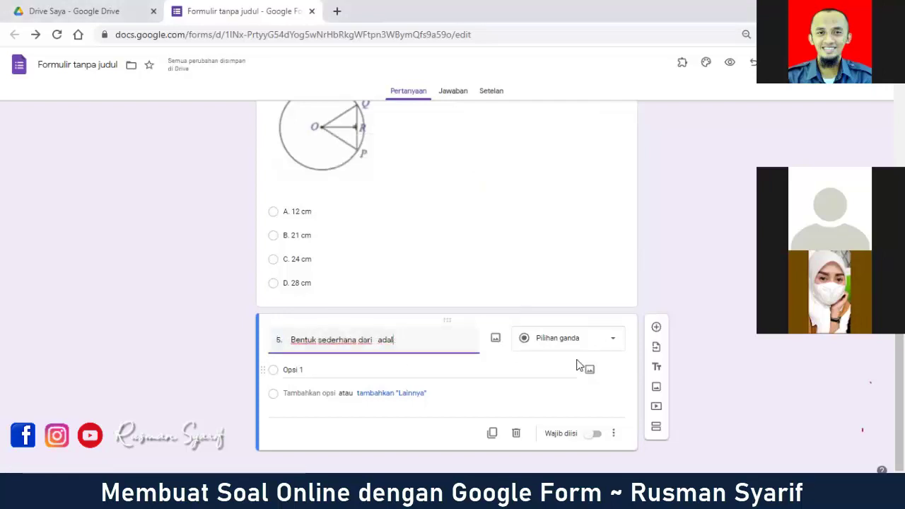
key("BackSpace")
key("BackSpace")
key("BackSpace")
key("BackSpace")
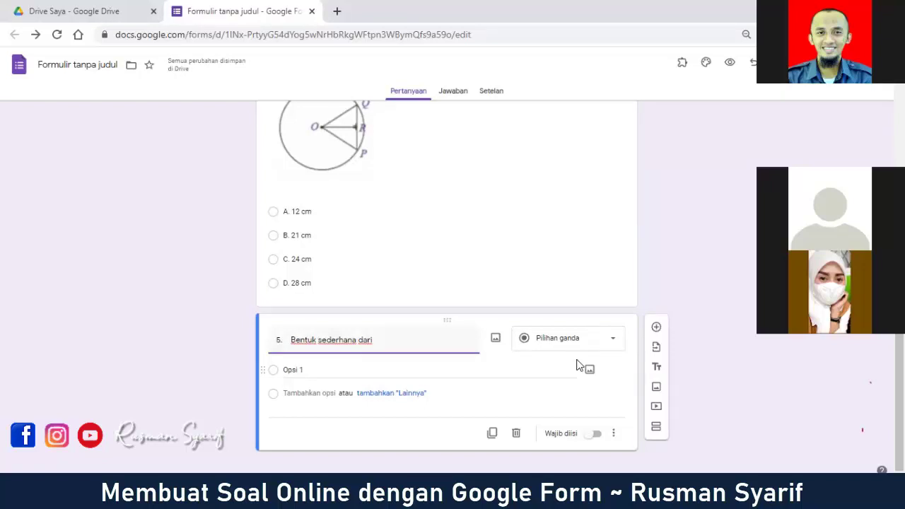
Step: Search Google for 'latex equation' in a new Chrome tab
left_click(337, 11)
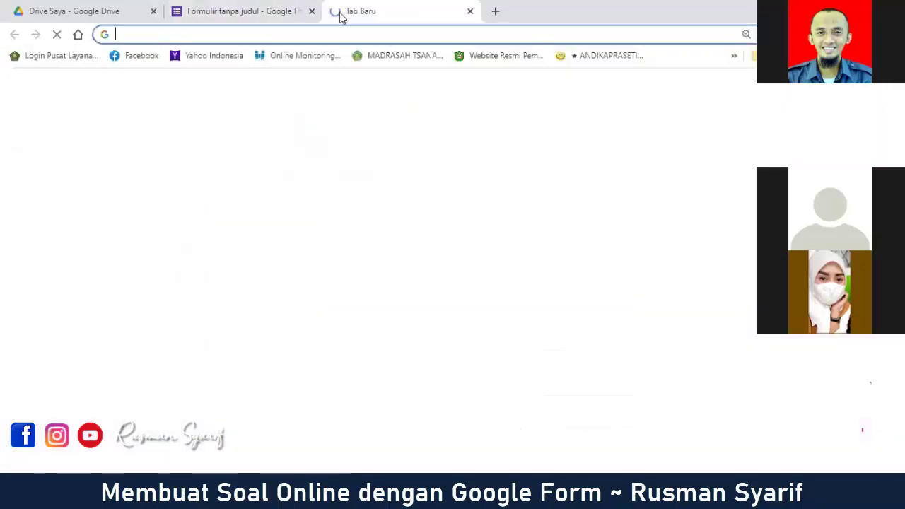
type("la")
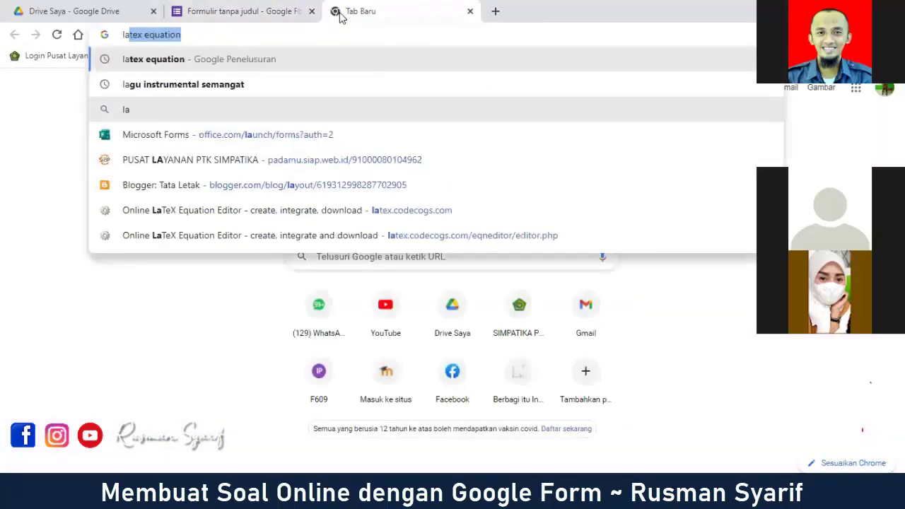
type("tex")
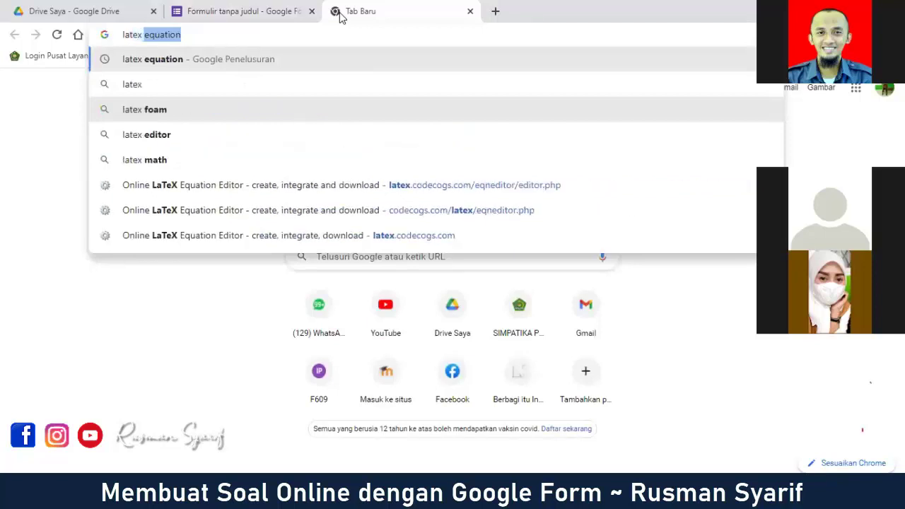
type(" equation")
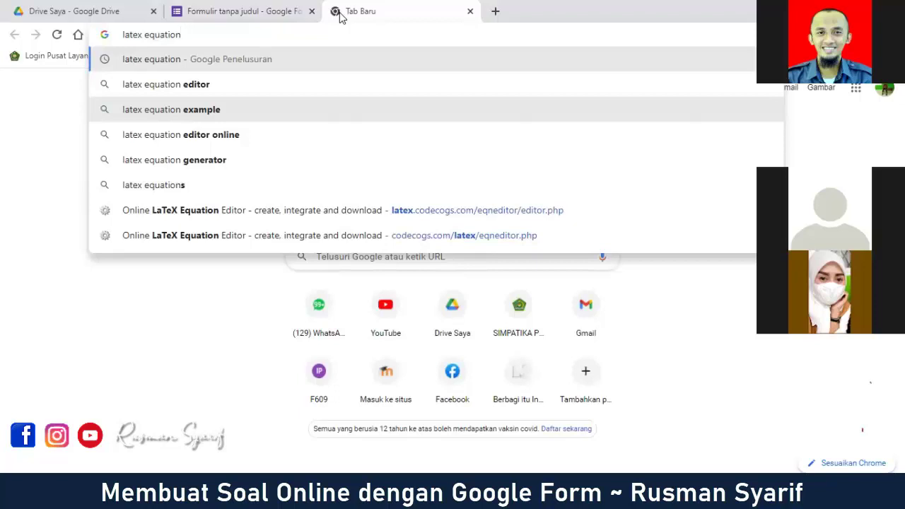
key("Return")
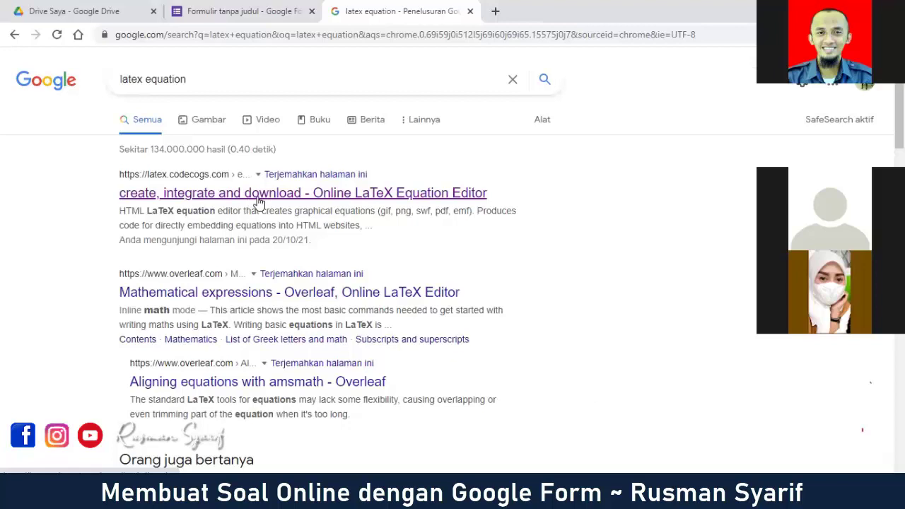
Step: Open the CodeCogs Online LaTeX Equation Editor result and shrink the browser window
left_click(259, 201)
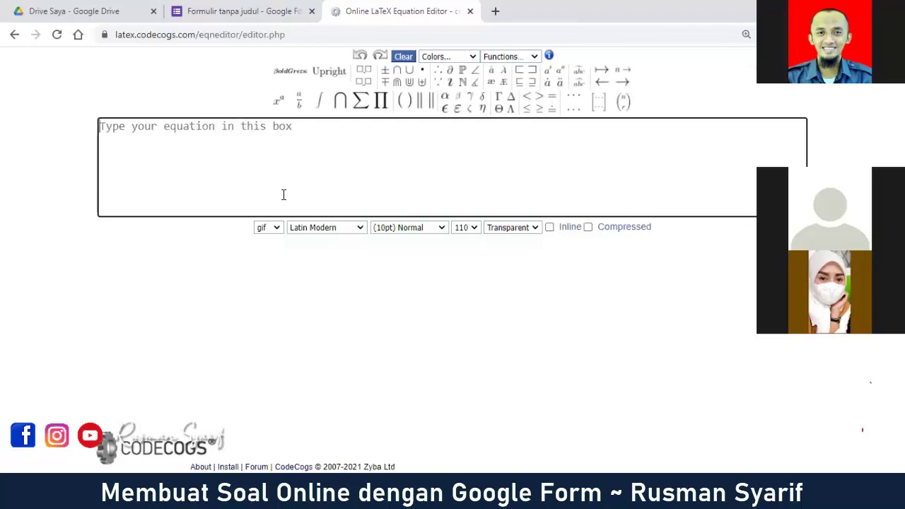
left_click(284, 194)
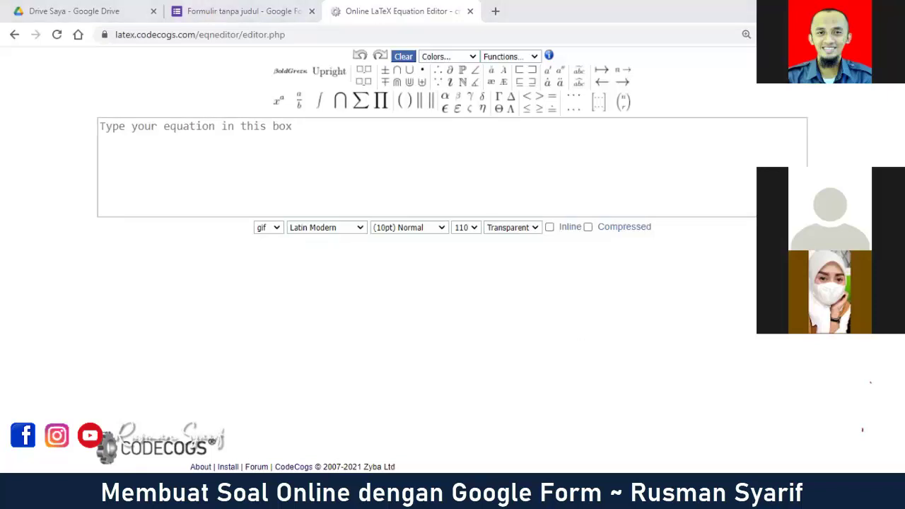
left_click(220, 162)
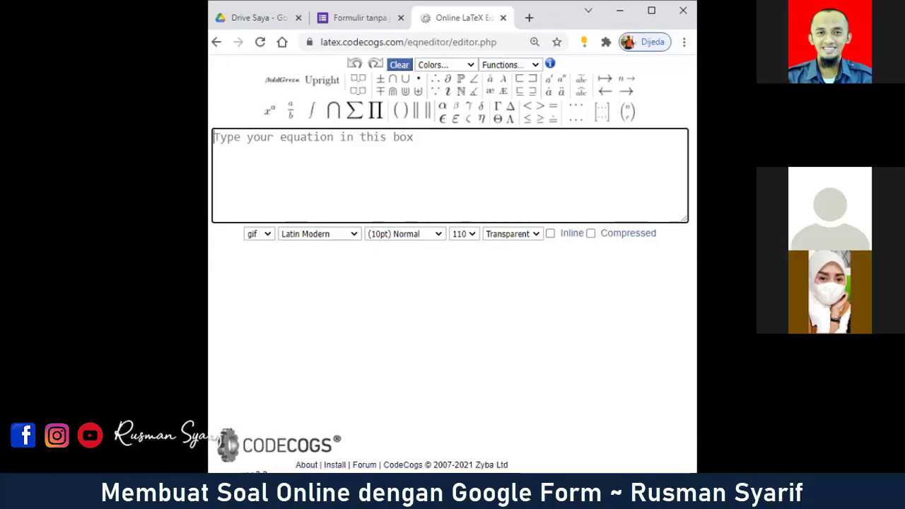
left_click(463, 165)
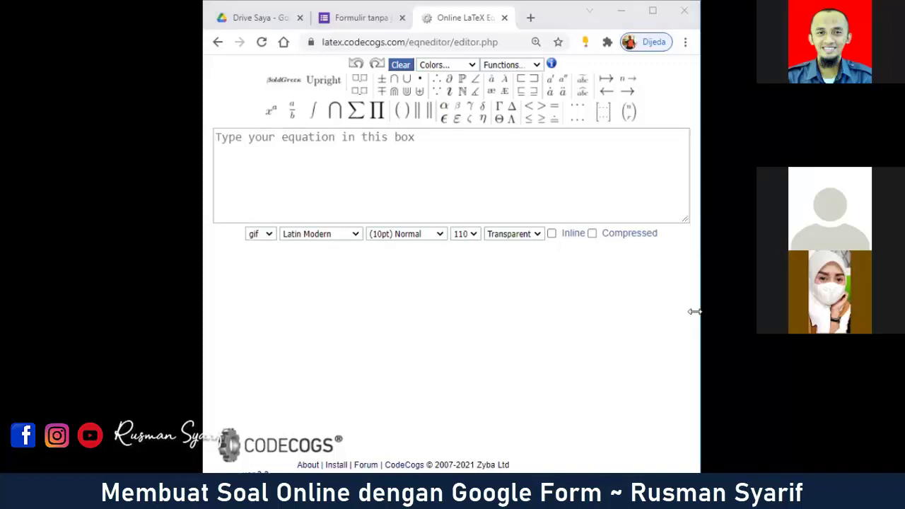
left_click(359, 170)
mouse_move(293, 112)
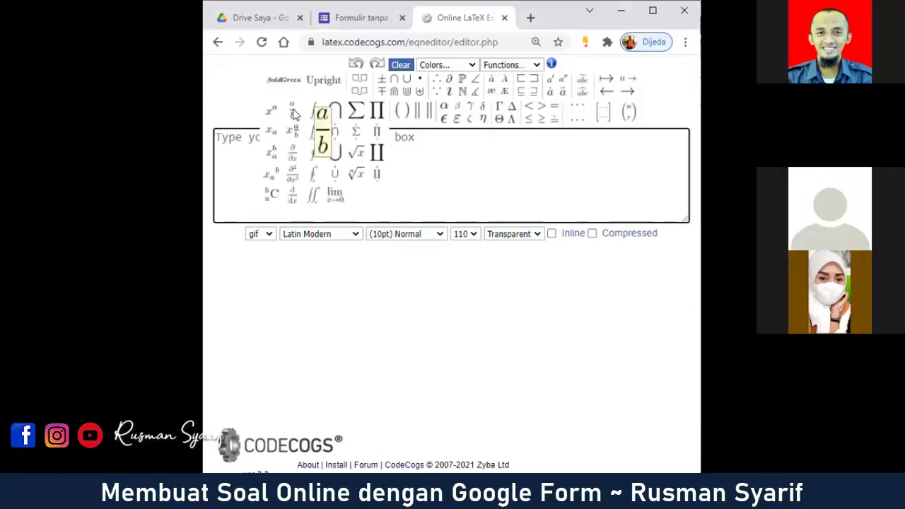
Step: Insert a fraction whose numerator is 4\sqrt{2}+8, leaving the denominator empty
left_click(323, 130)
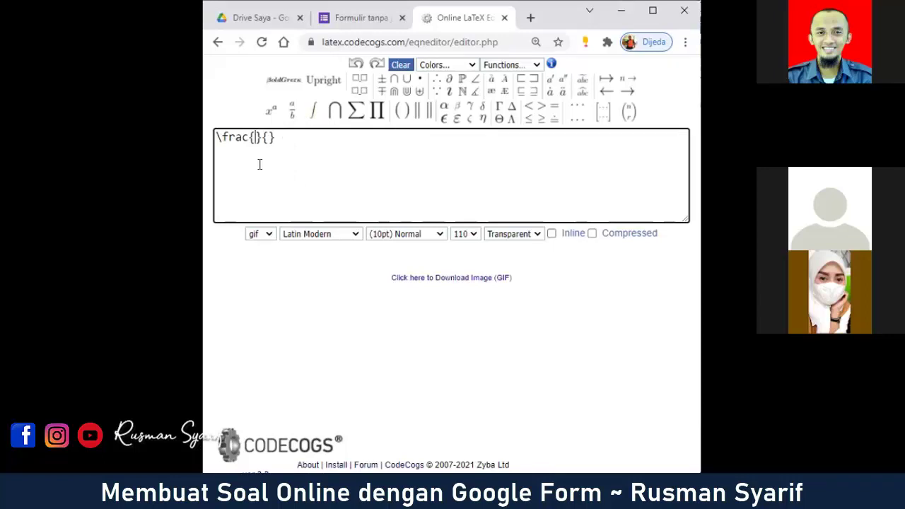
type("4")
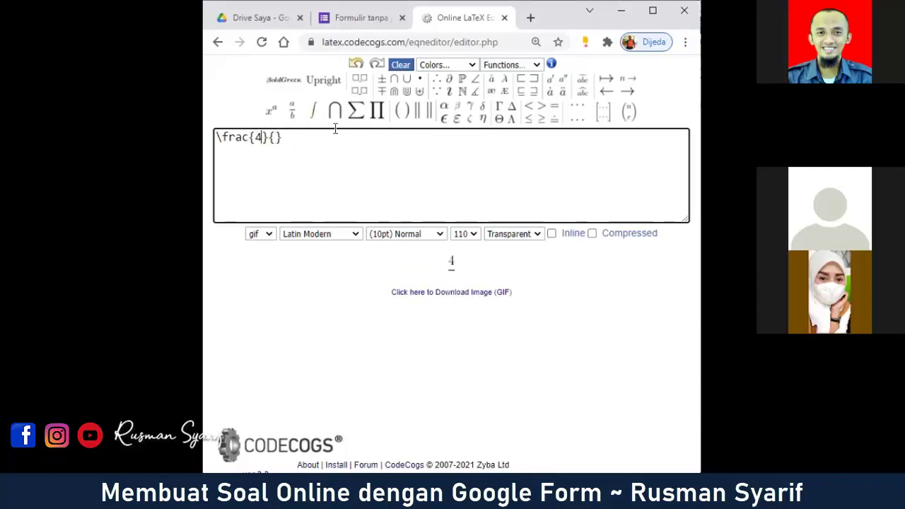
mouse_move(385, 104)
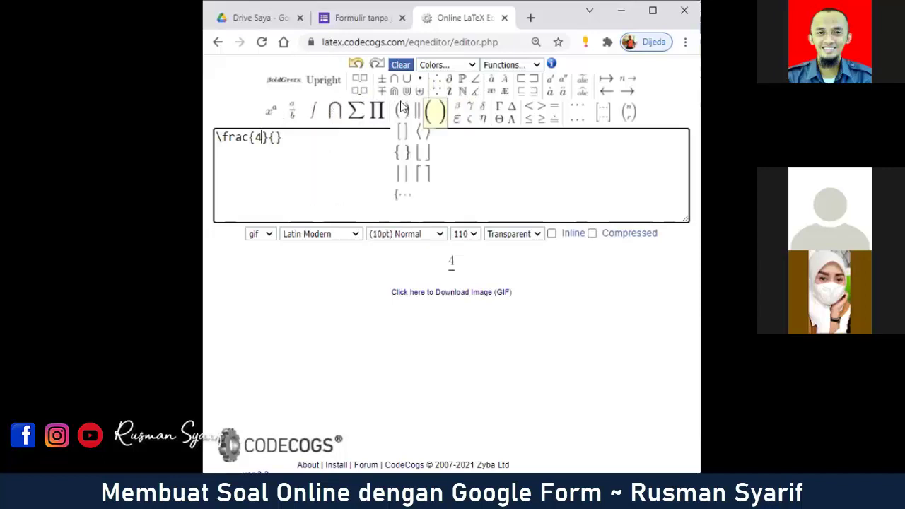
mouse_move(481, 110)
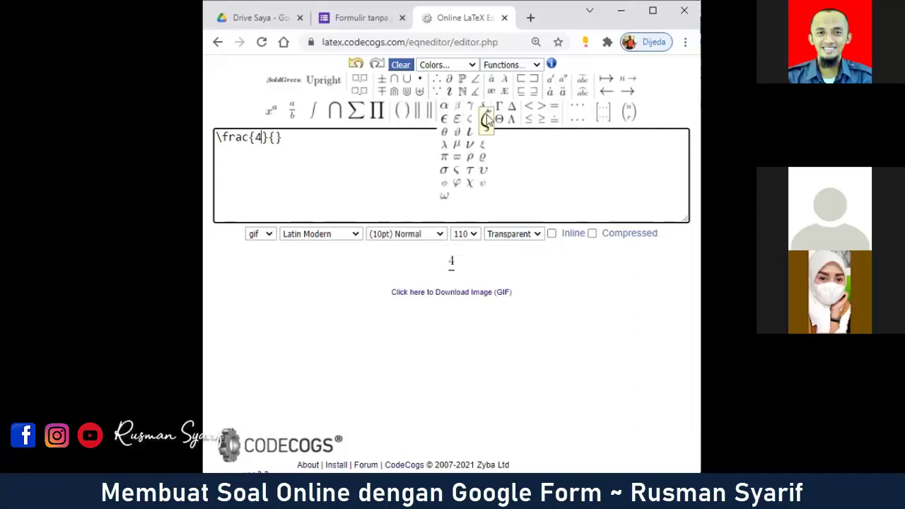
mouse_move(350, 112)
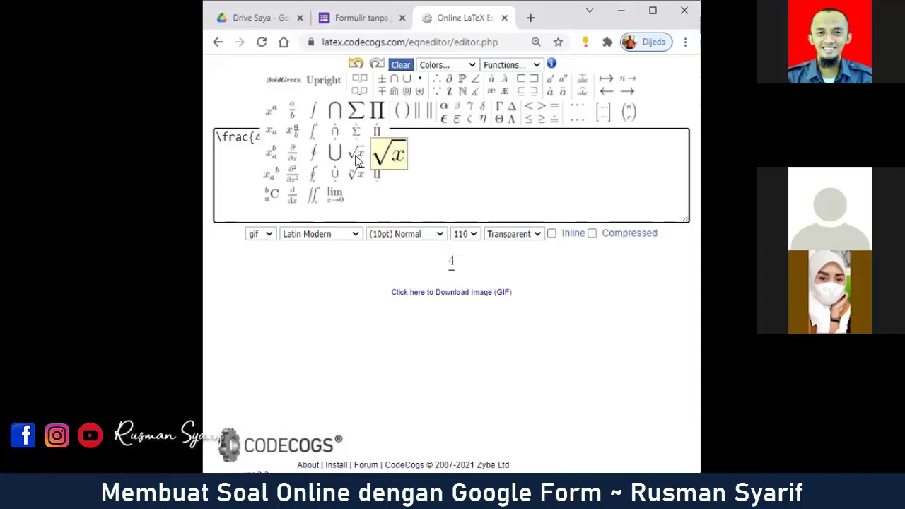
left_click(357, 160)
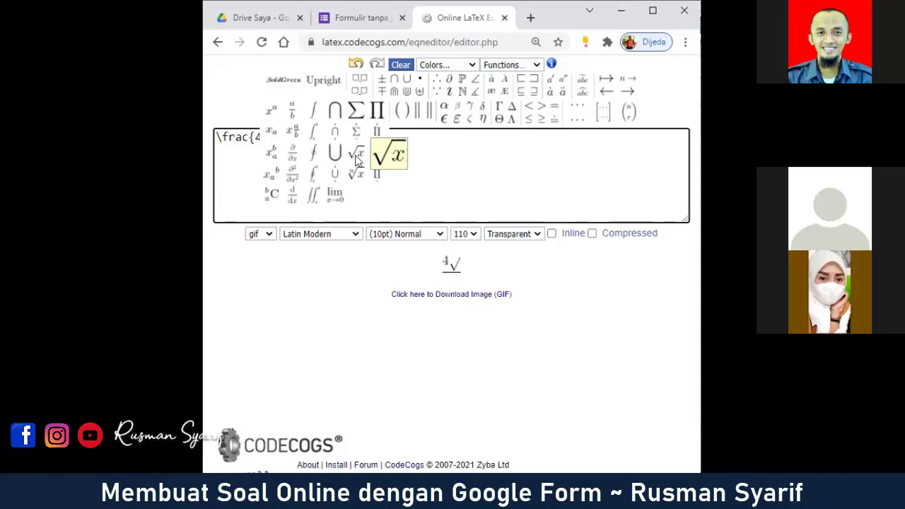
type("2")
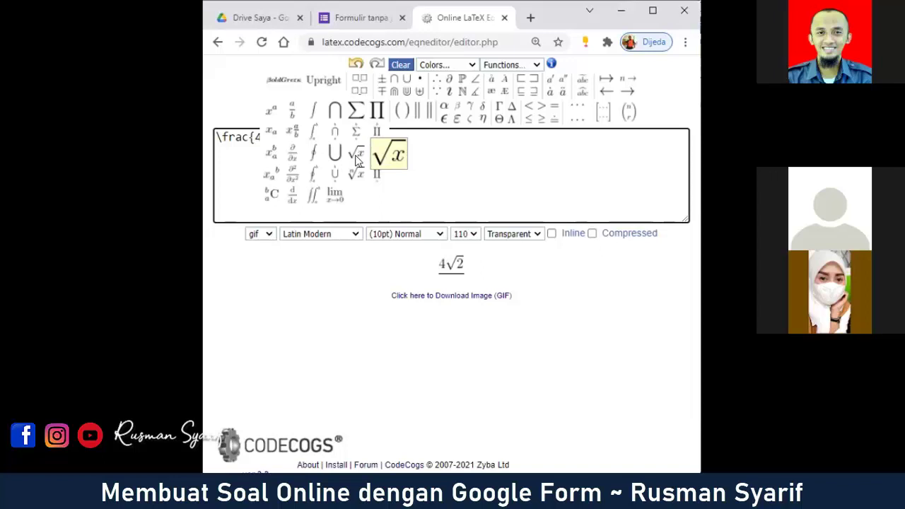
type("+}{")
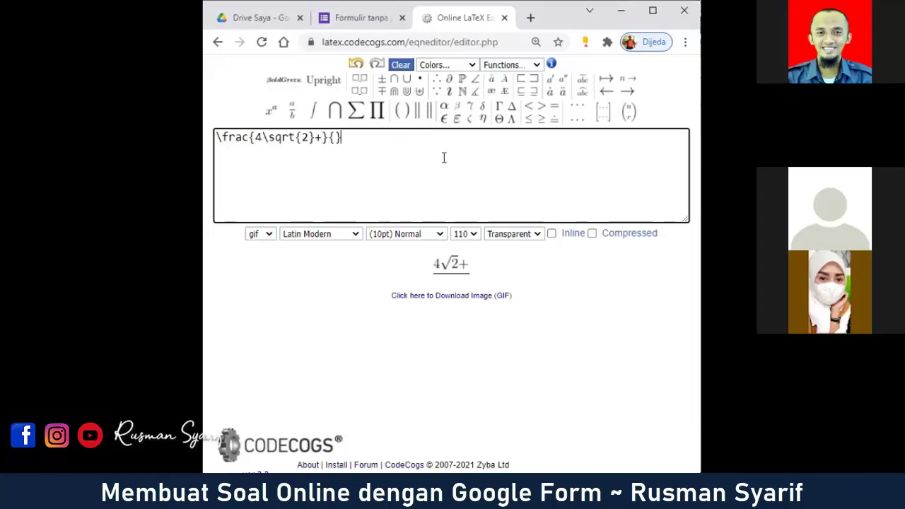
left_click(321, 137)
type("8")
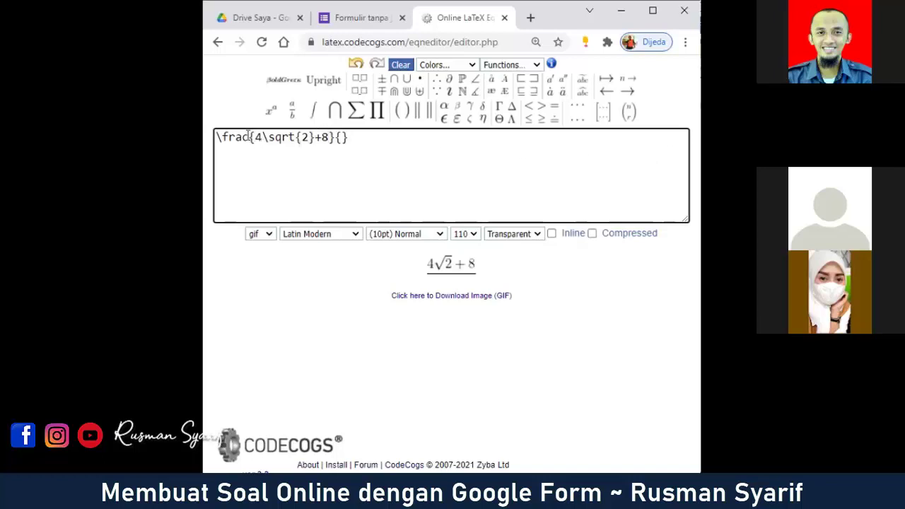
left_click_drag(249, 136, 337, 137)
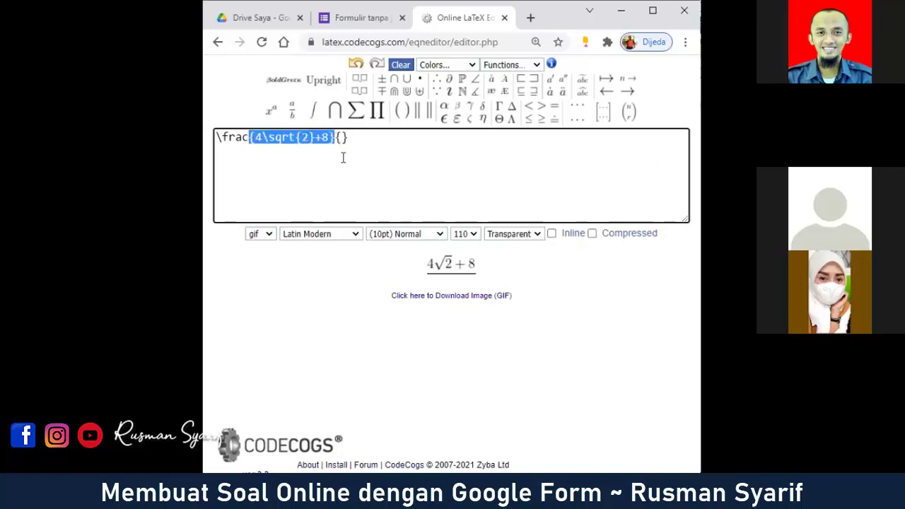
left_click(341, 138)
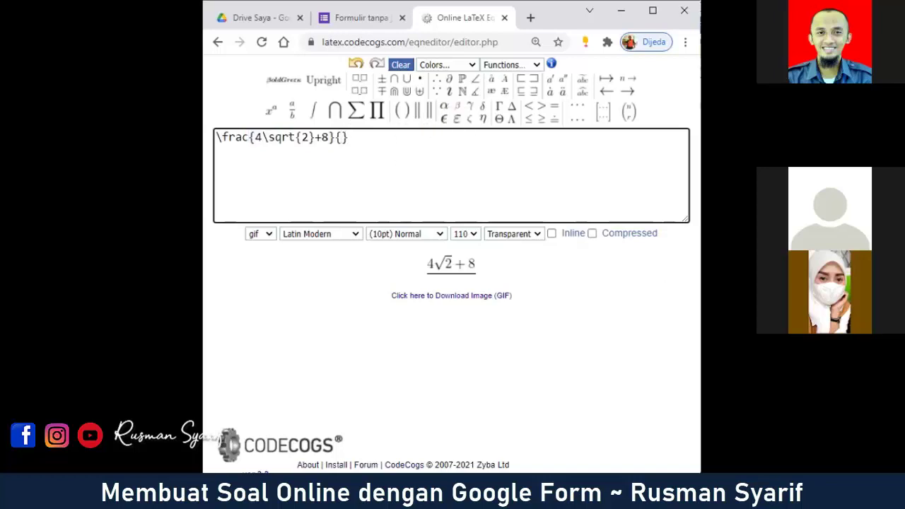
Step: Build the denominator \sqrt{2}+\sqrt{3} from two square-root templates
mouse_move(373, 114)
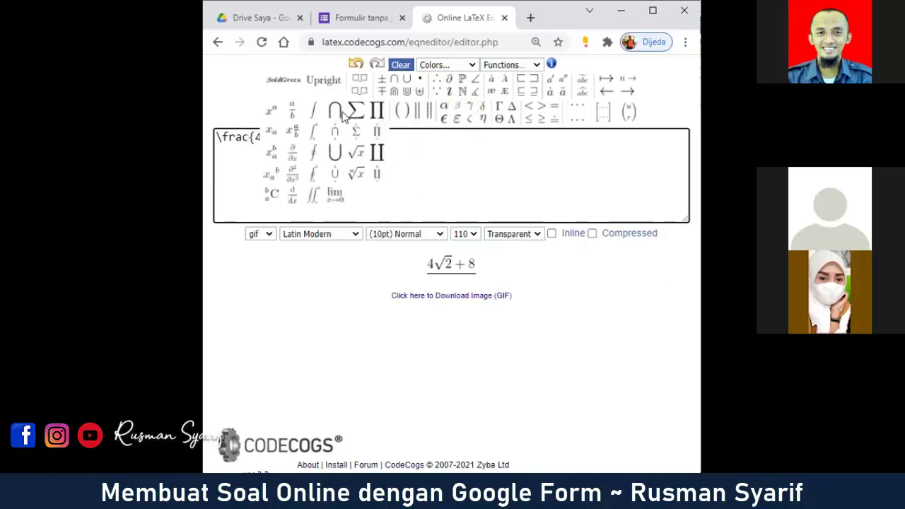
left_click(371, 160)
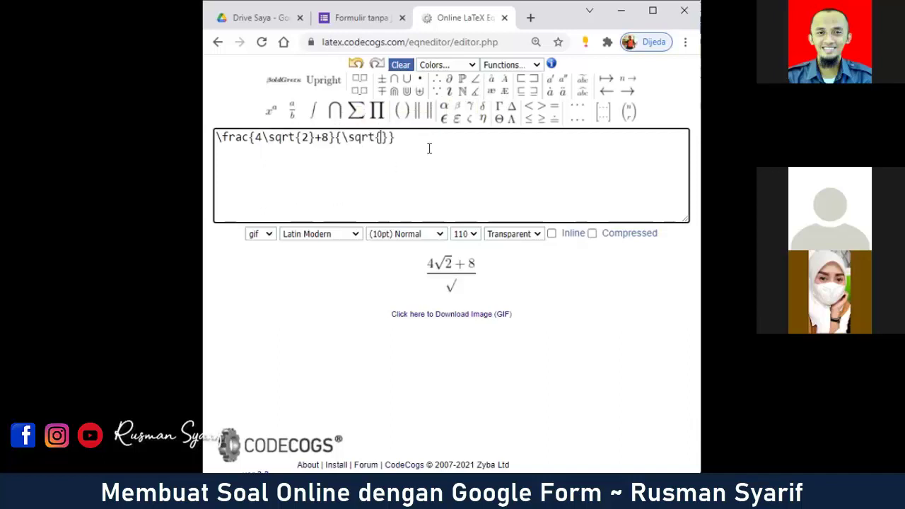
type("2")
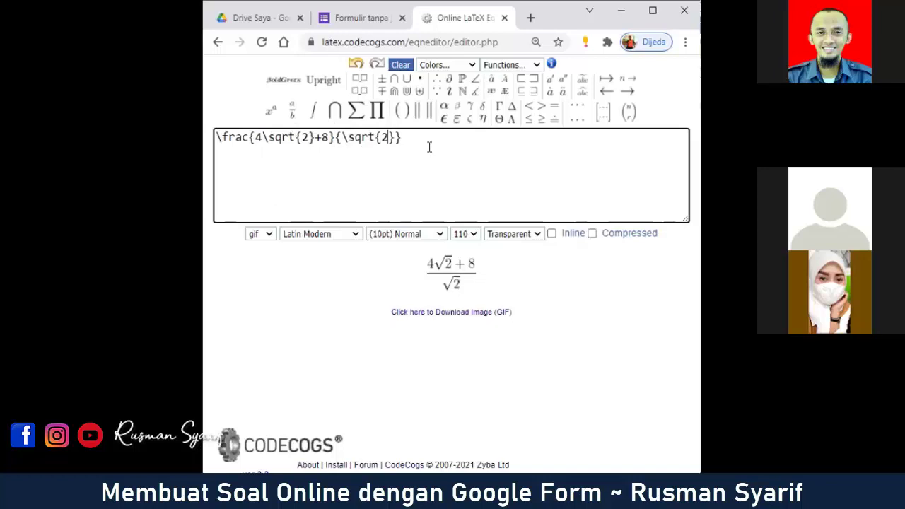
key("Right")
type("+")
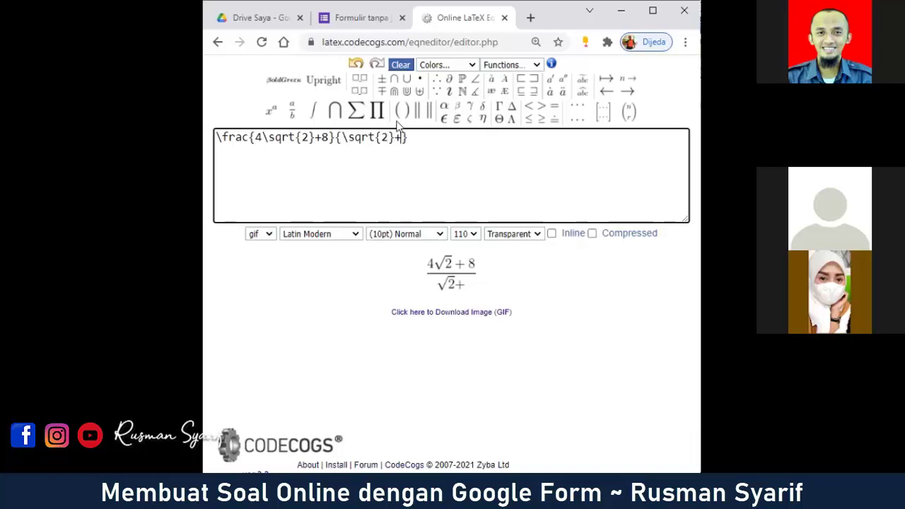
mouse_move(323, 113)
left_click(356, 159)
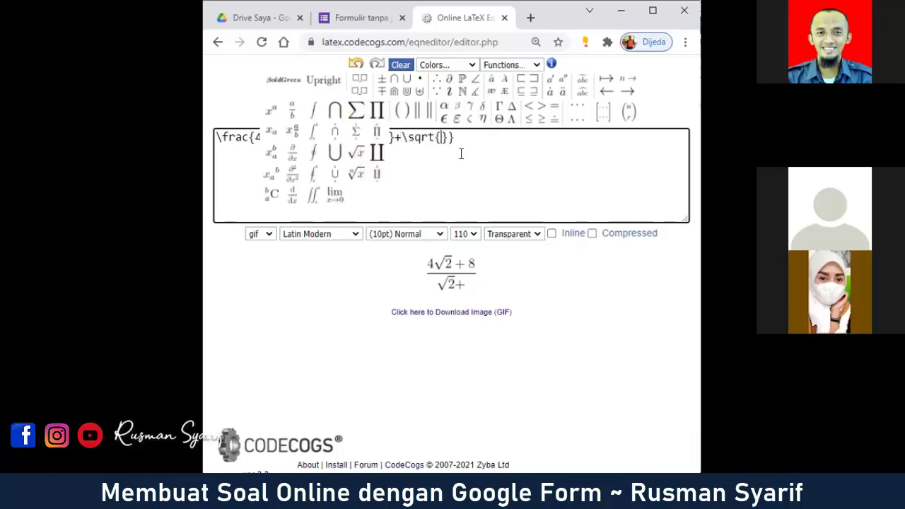
type("3")
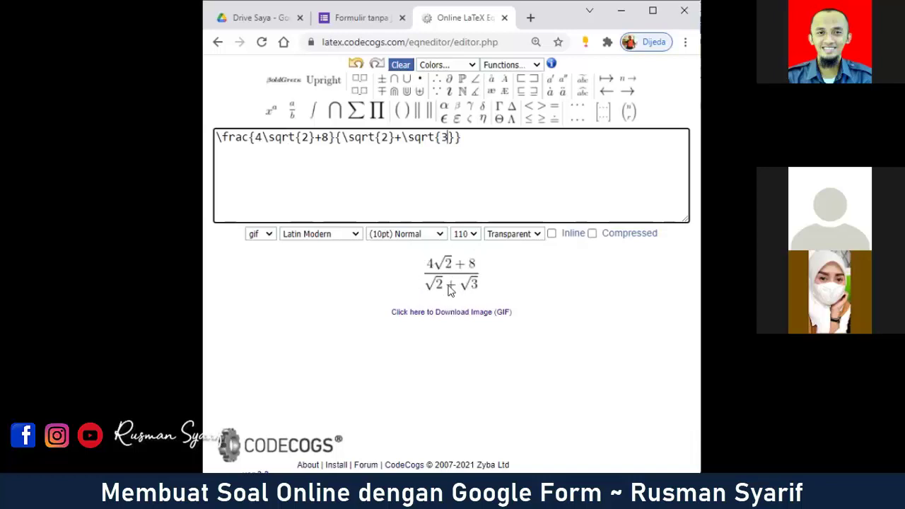
Step: Copy the link address of the equation's GIF download image and return to the Google Form
right_click(481, 317)
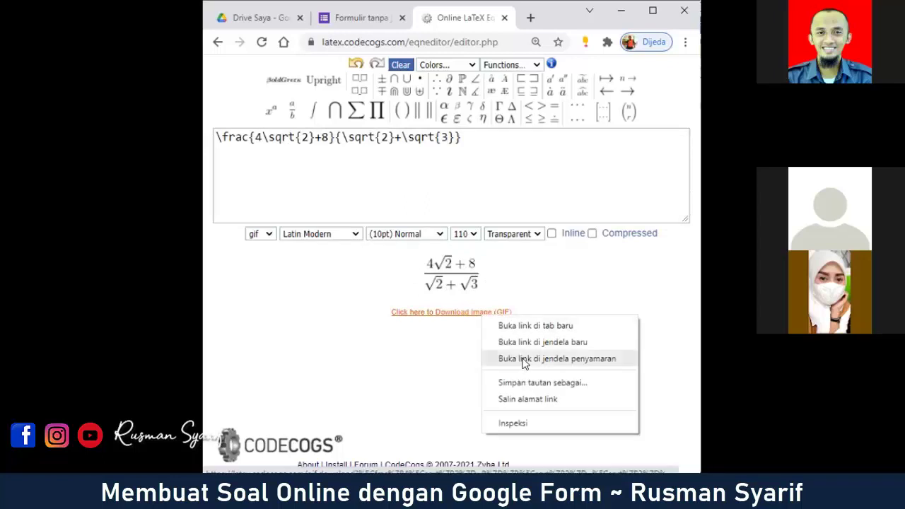
left_click(547, 400)
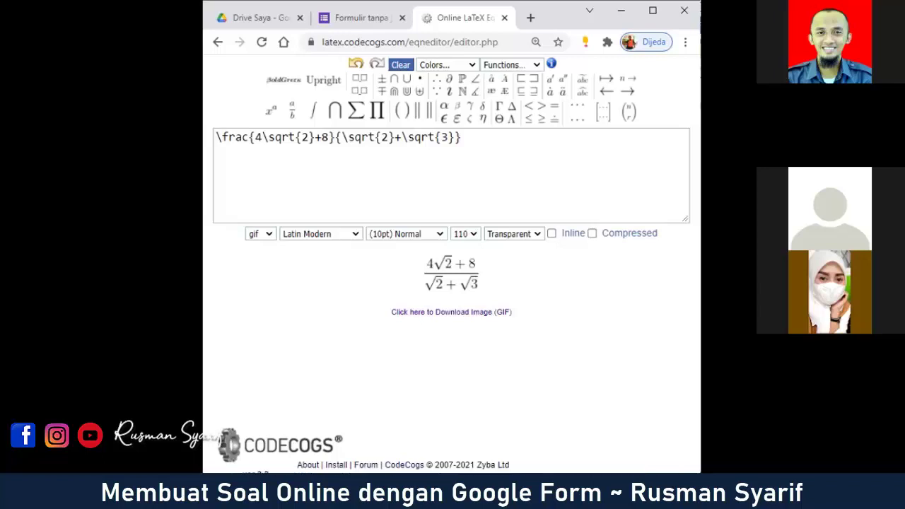
left_click(372, 19)
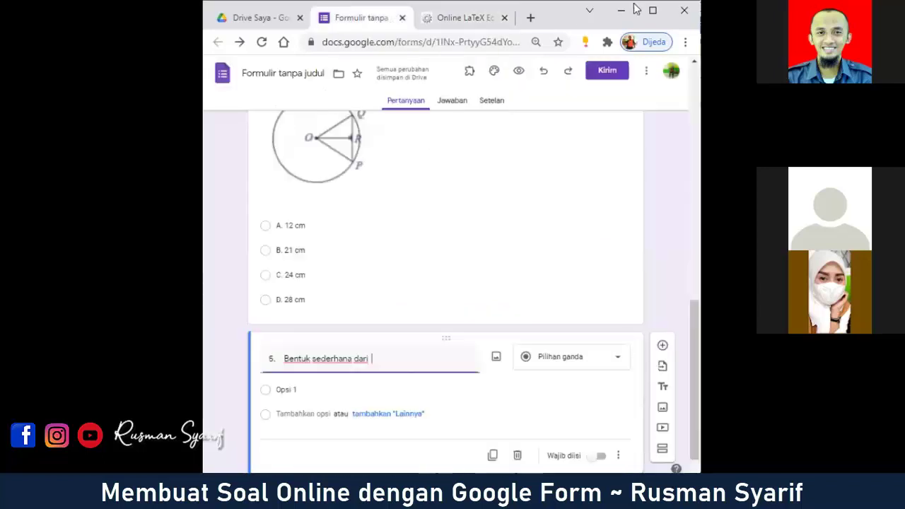
Step: Maximize Chrome and open the Sisipkan gambar dialog for question 5
left_click(654, 11)
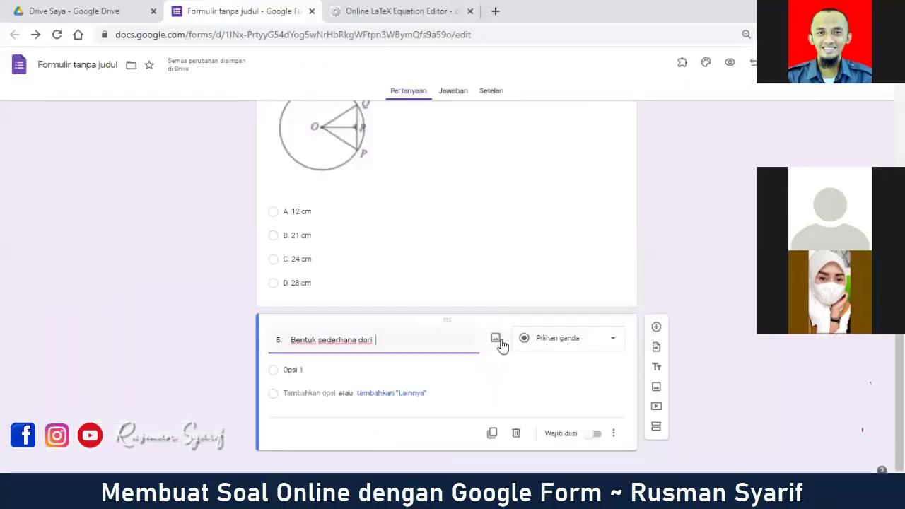
left_click(495, 339)
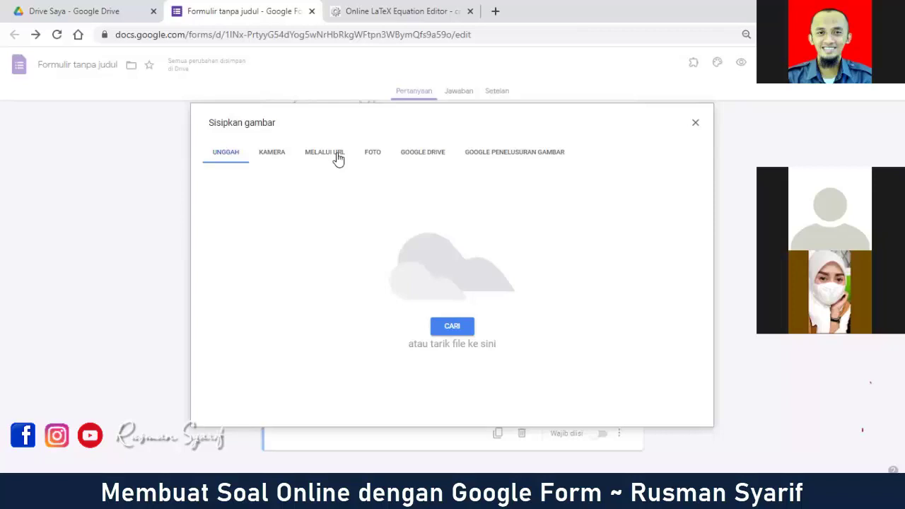
Step: Paste the copied CodeCogs image address under MELALUI URL and insert the image
left_click(338, 159)
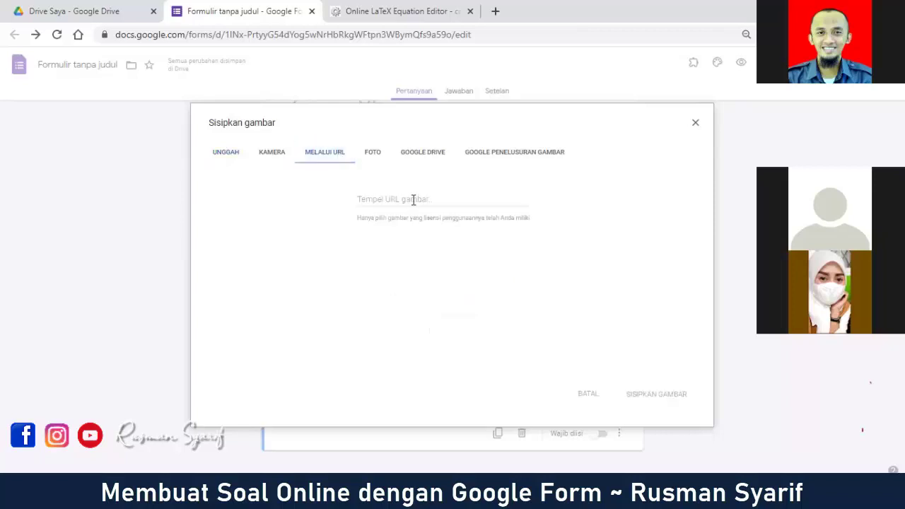
right_click(414, 204)
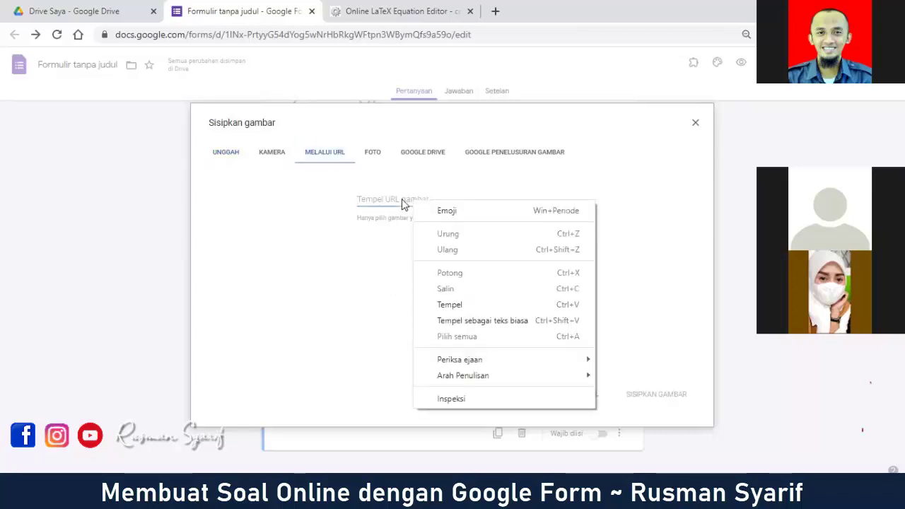
left_click(463, 307)
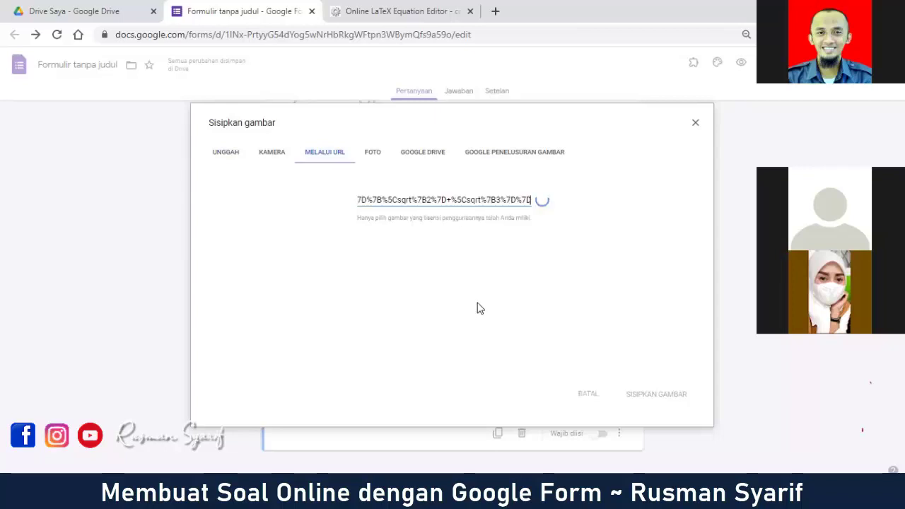
left_click_drag(545, 119, 526, 71)
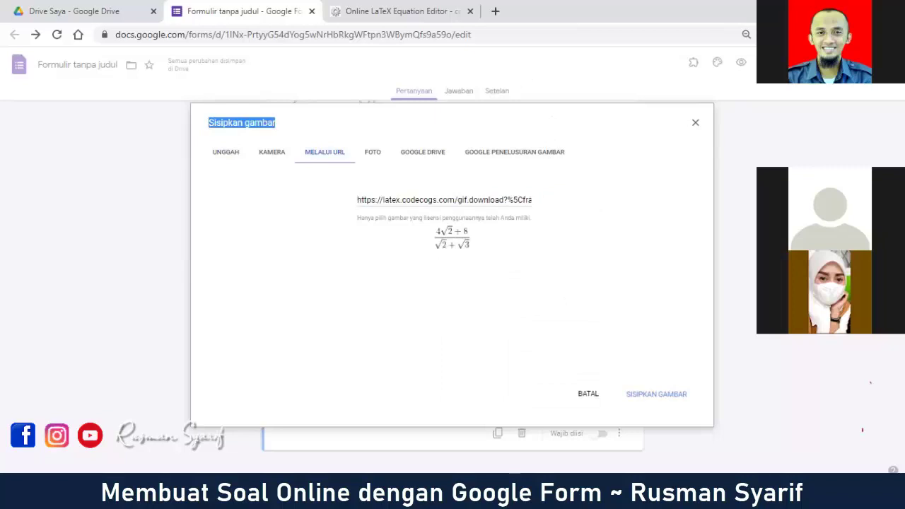
left_click(651, 400)
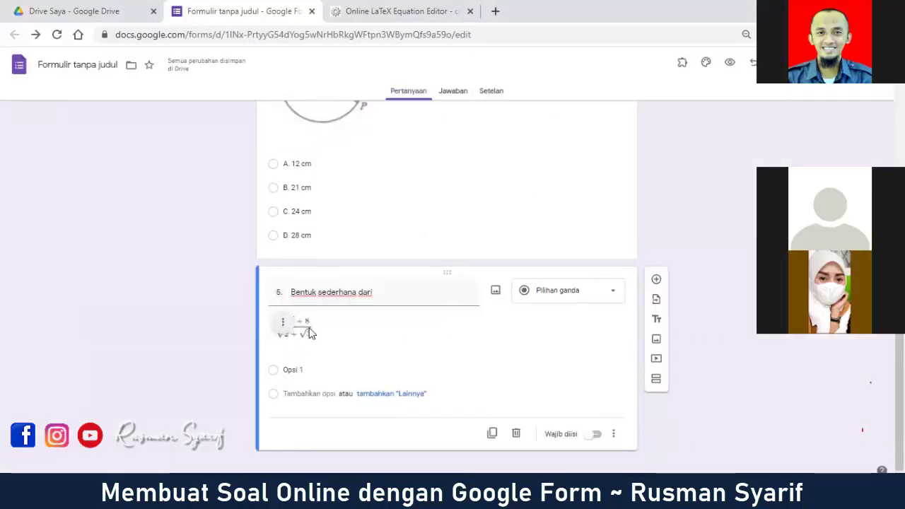
Step: Enlarge the equation image about threefold, then put the caret at the end of question 5's title
left_click(303, 329)
left_click_drag(311, 337, 376, 378)
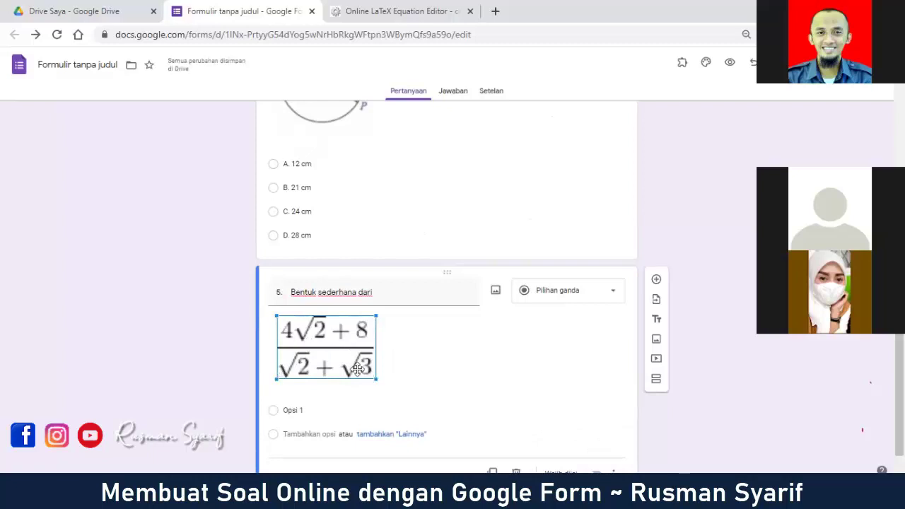
left_click(210, 282)
scroll(347, 342, "down", 1)
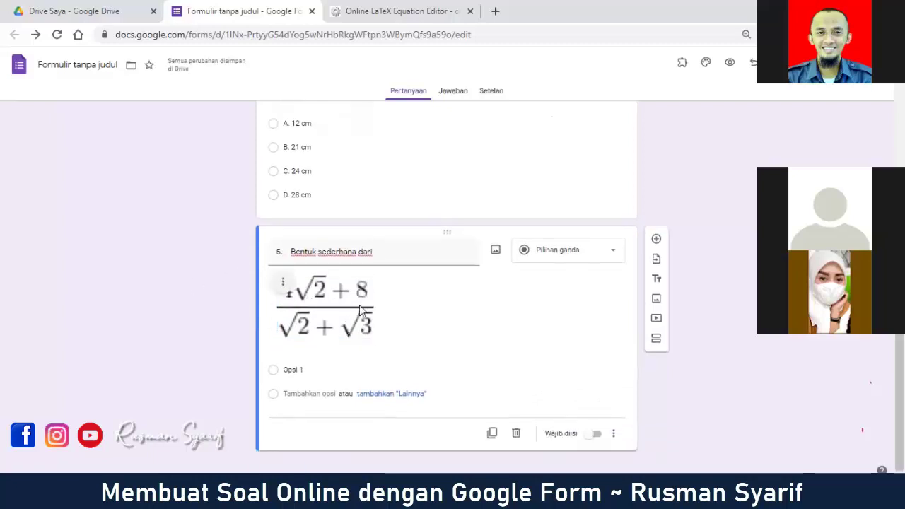
triple_click(391, 251)
left_click(391, 251)
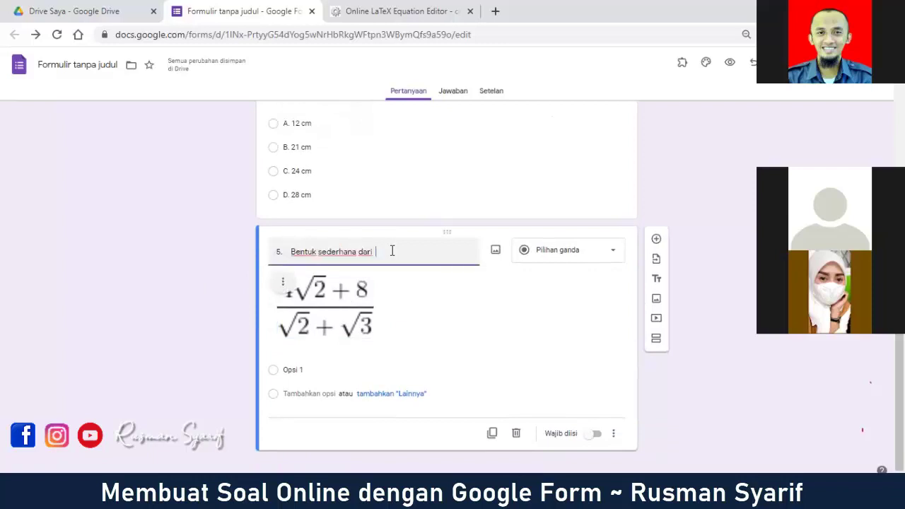
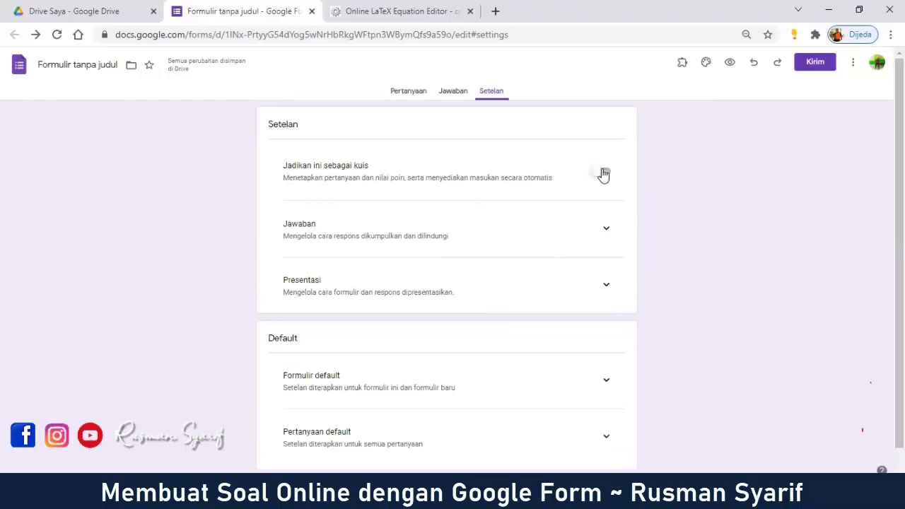
Step: Make the form a quiz and hide missed questions and correct answers from respondents
left_click(606, 174)
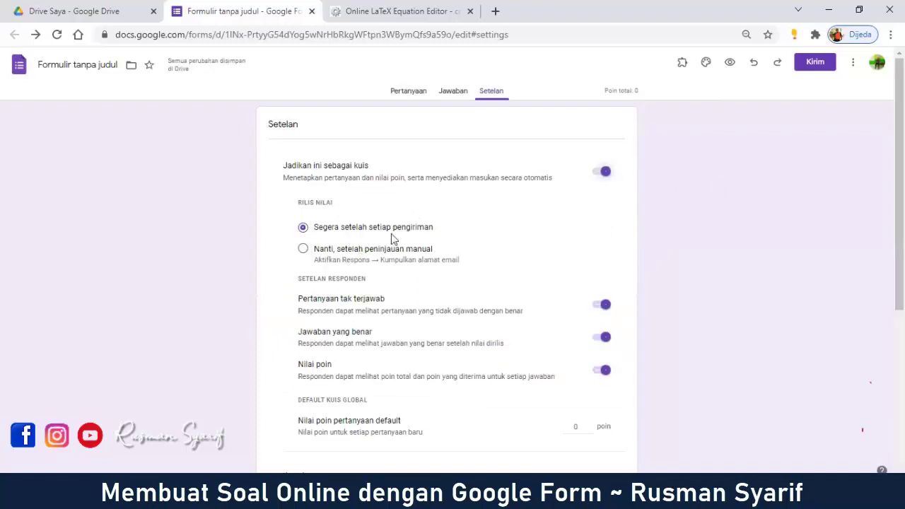
scroll(395, 262, "down", 1)
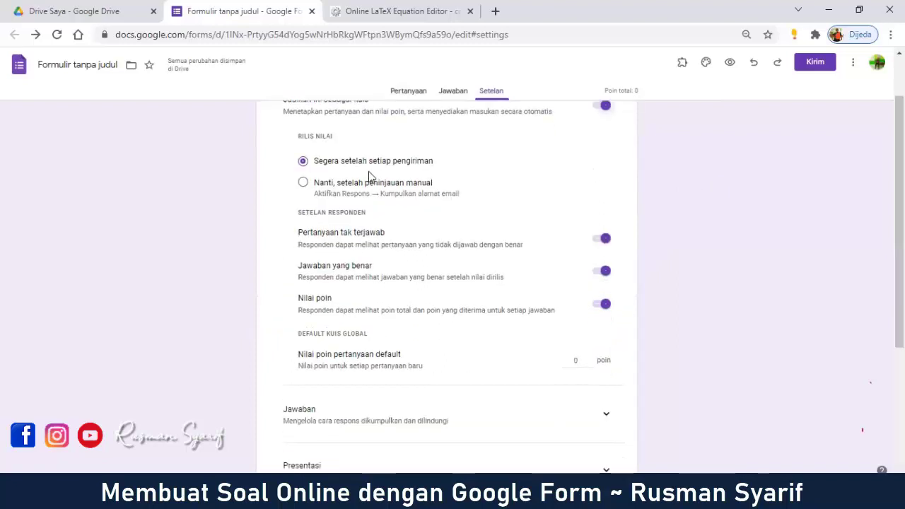
scroll(370, 177, "up", 1)
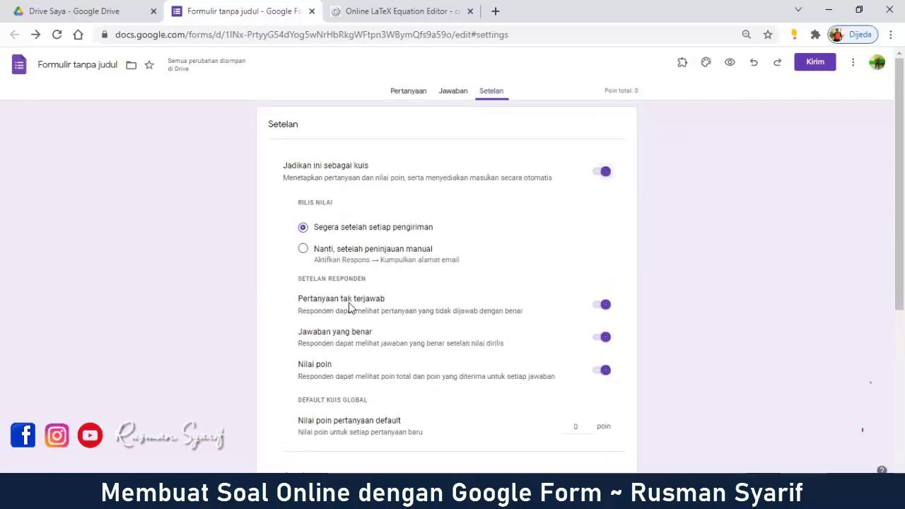
left_click(602, 311)
scroll(649, 301, "down", 2)
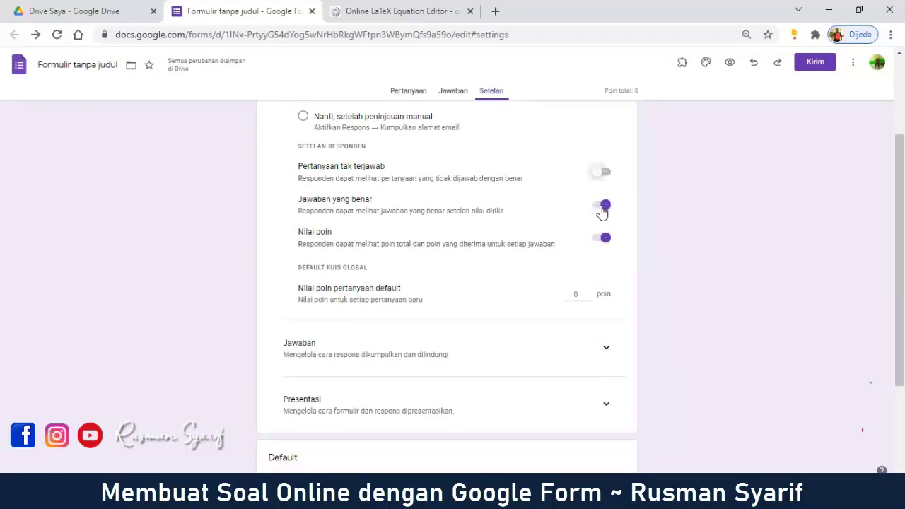
left_click(601, 206)
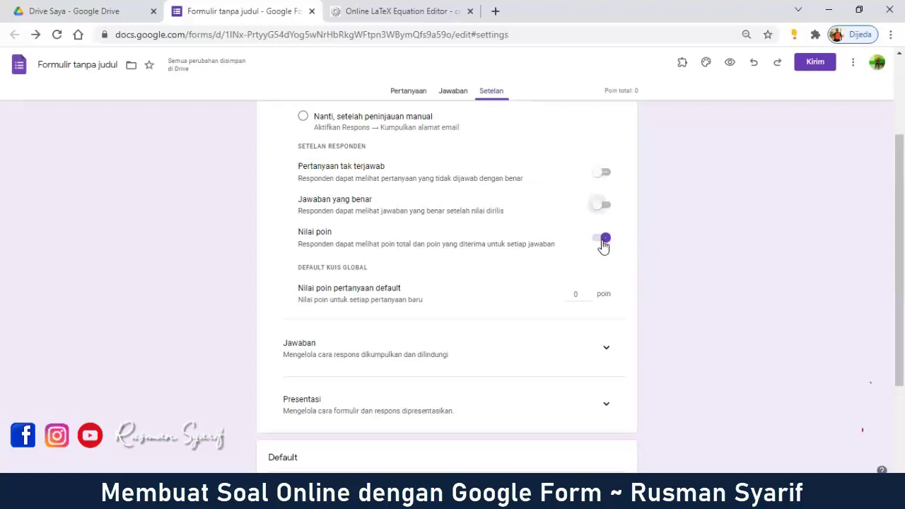
Step: Raise the default point value for new questions from 0 to 1
scroll(379, 254, "down", 1)
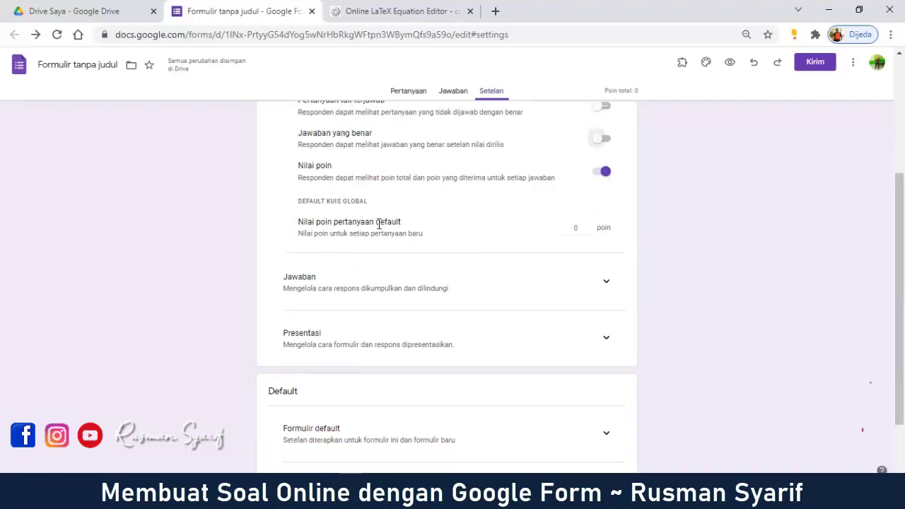
left_click(589, 225)
scroll(640, 250, "down", 2)
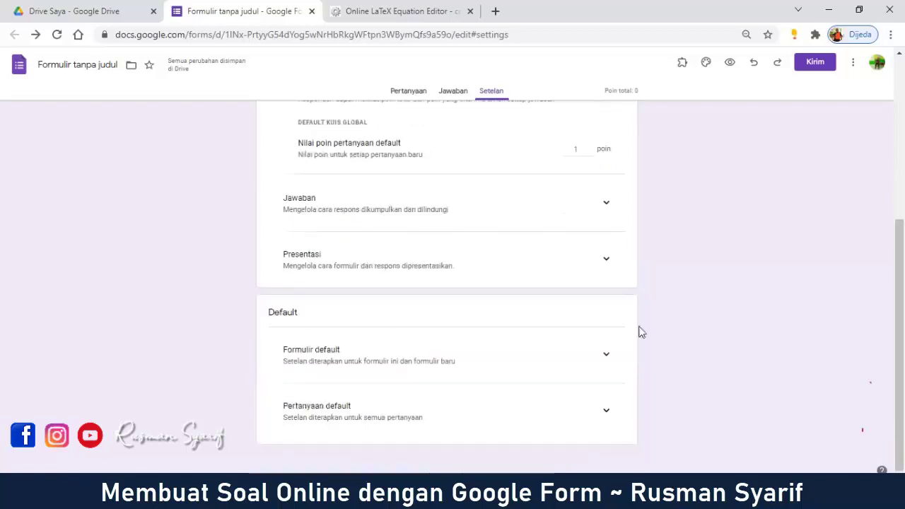
scroll(632, 360, "up", 5)
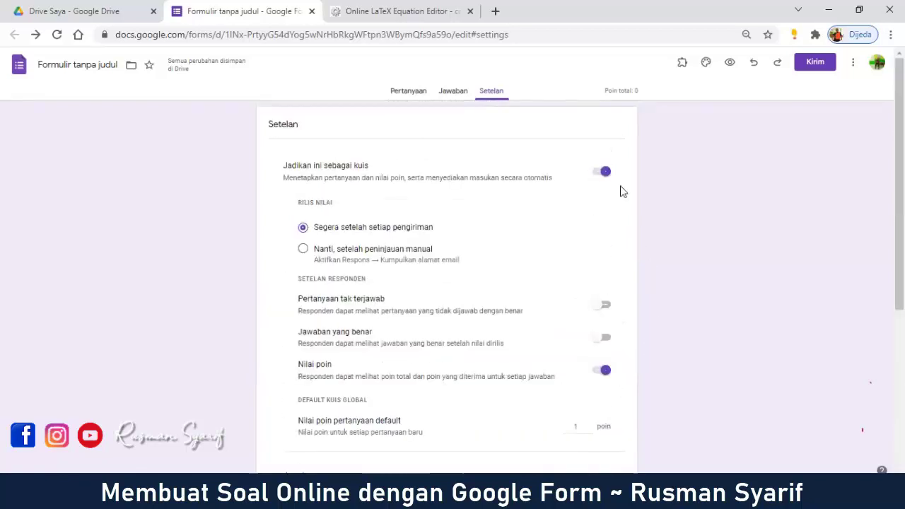
left_click(410, 93)
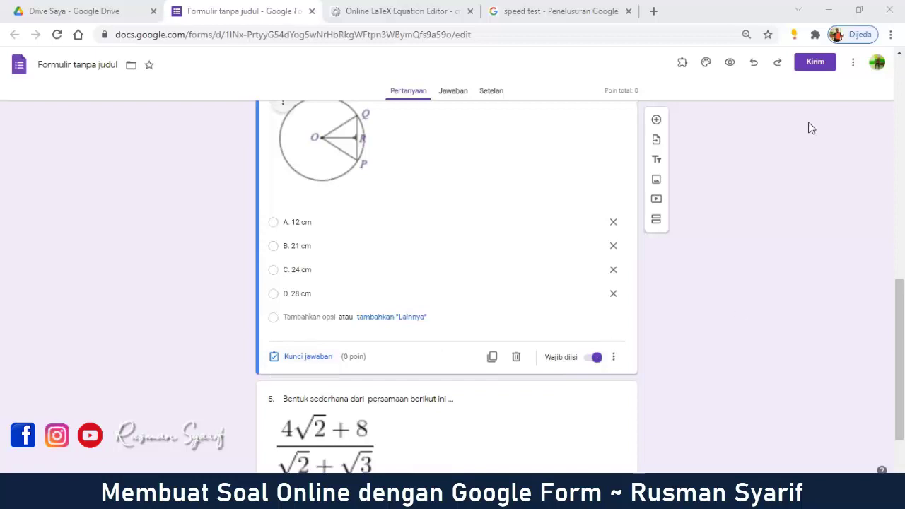
Step: Mark B. 21 cm as the correct answer in the circle chord question's answer key
left_click(311, 358)
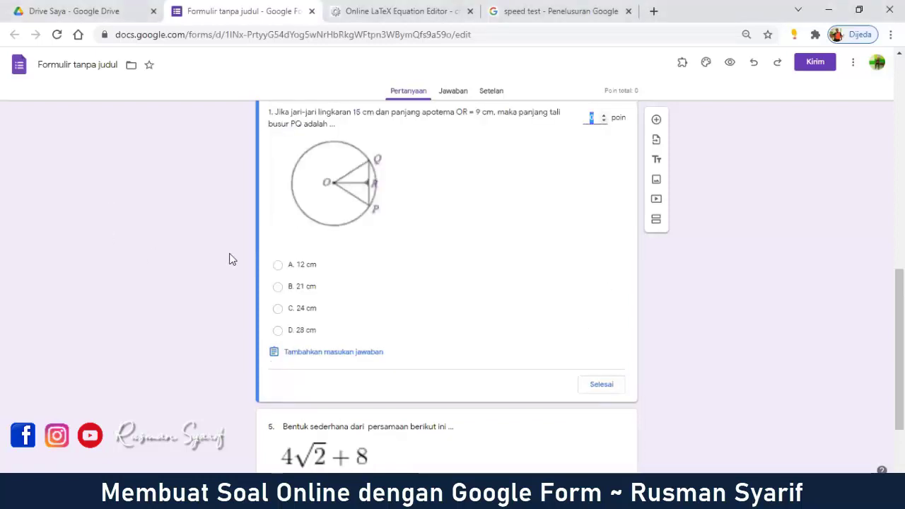
left_click(278, 287)
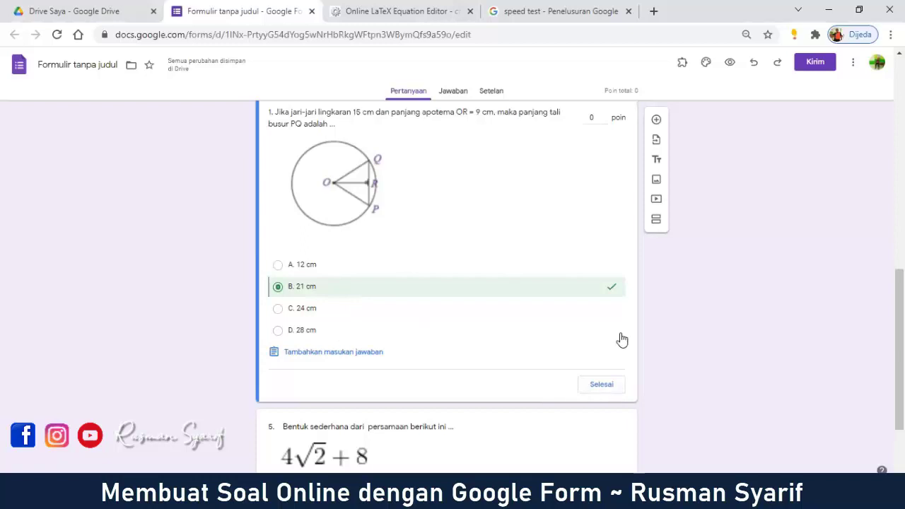
left_click(601, 385)
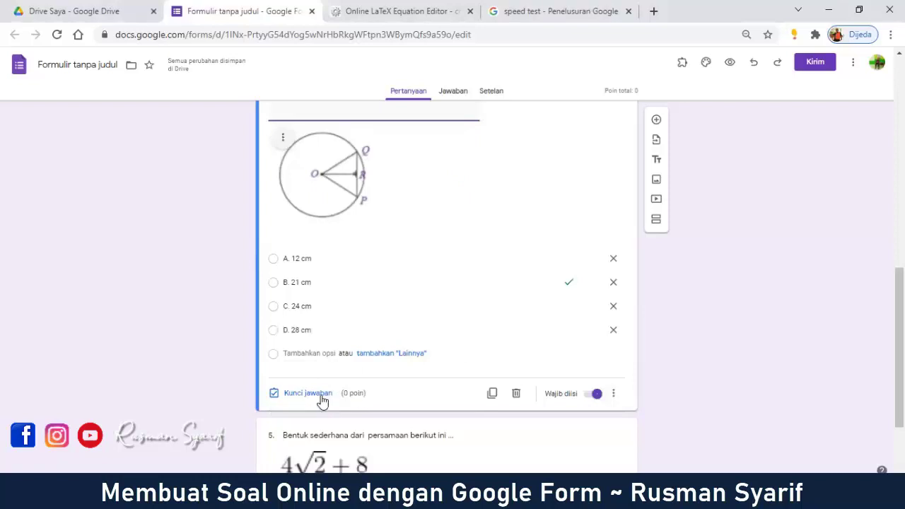
left_click(495, 92)
scroll(589, 315, "down", 4)
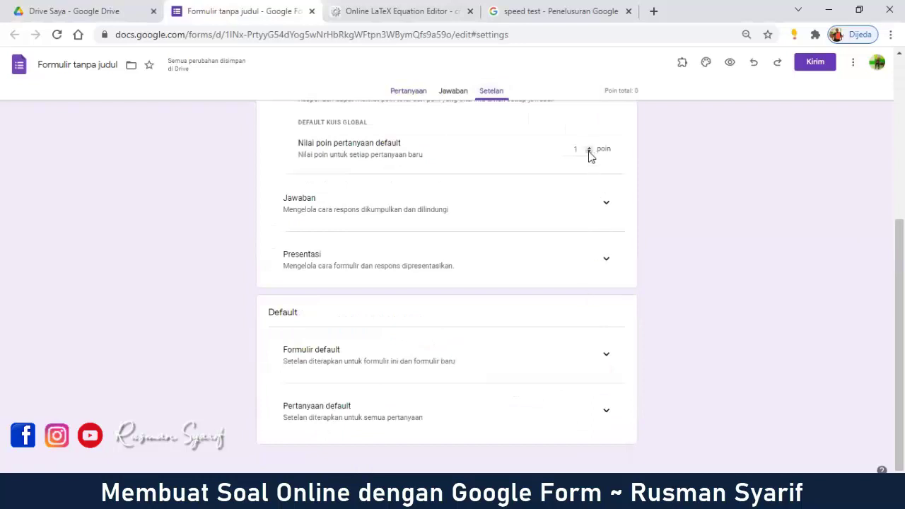
left_click(406, 92)
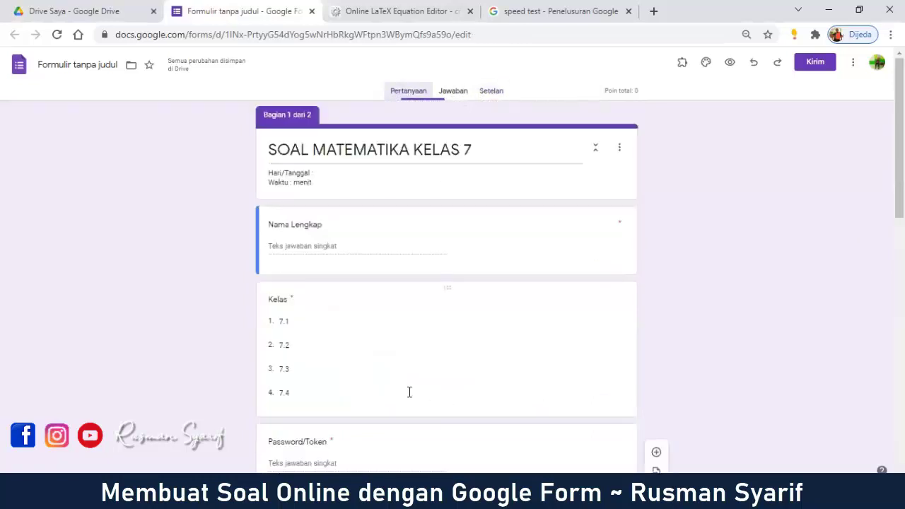
scroll(359, 338, "down", 15)
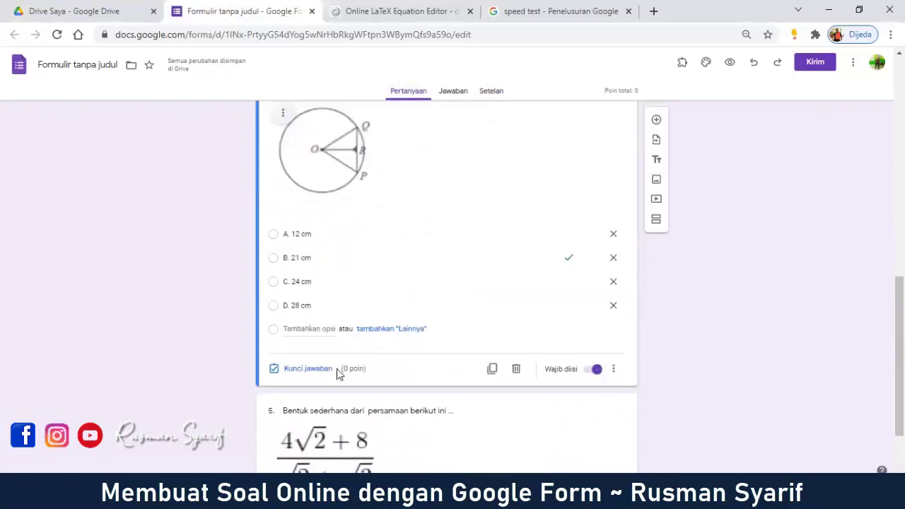
Step: Set the circle chord question to 1 point, making the quiz total 1 point
left_click(329, 371)
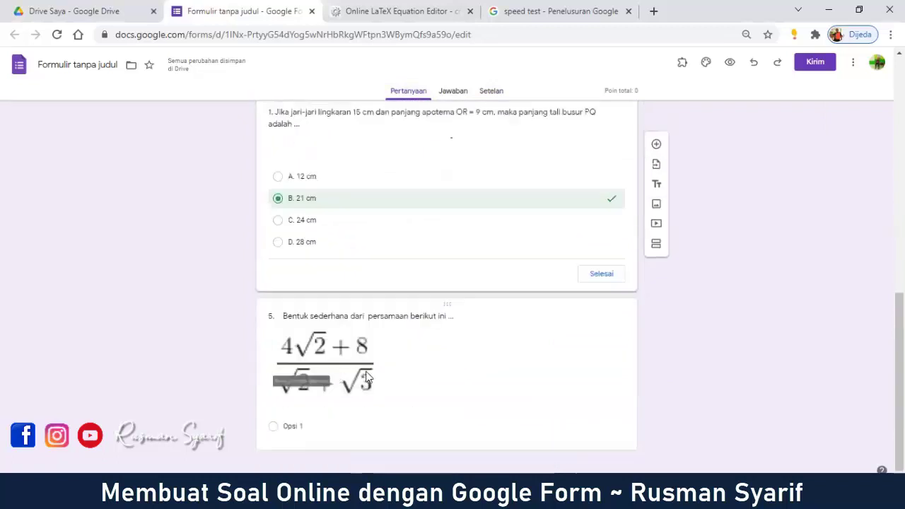
scroll(662, 292, "up", 2)
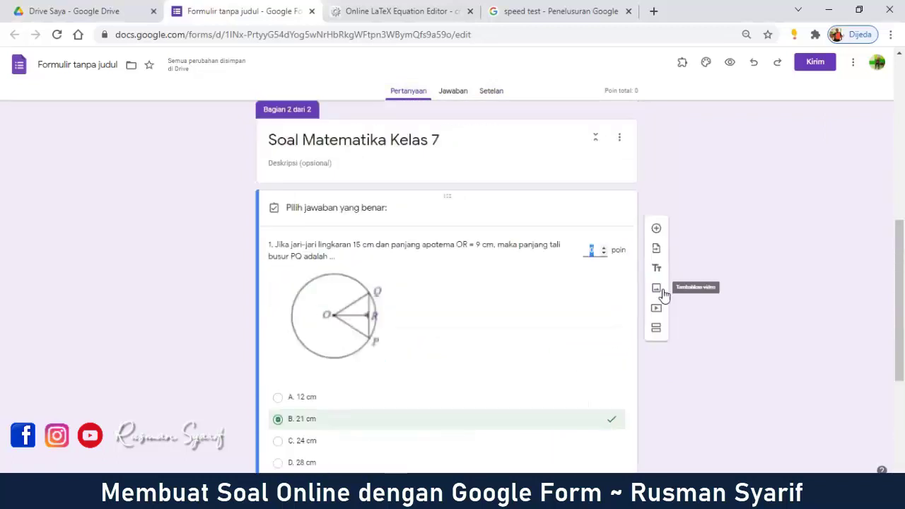
left_click(604, 248)
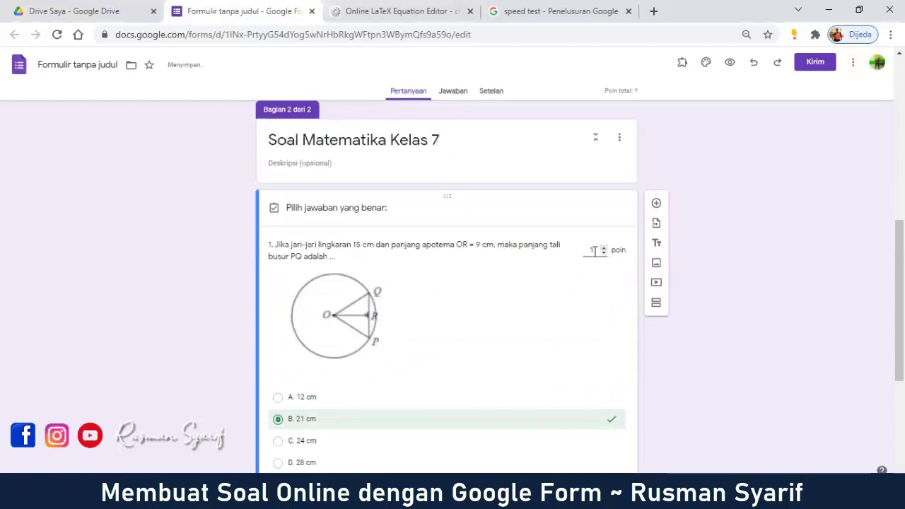
scroll(622, 271, "down", 3)
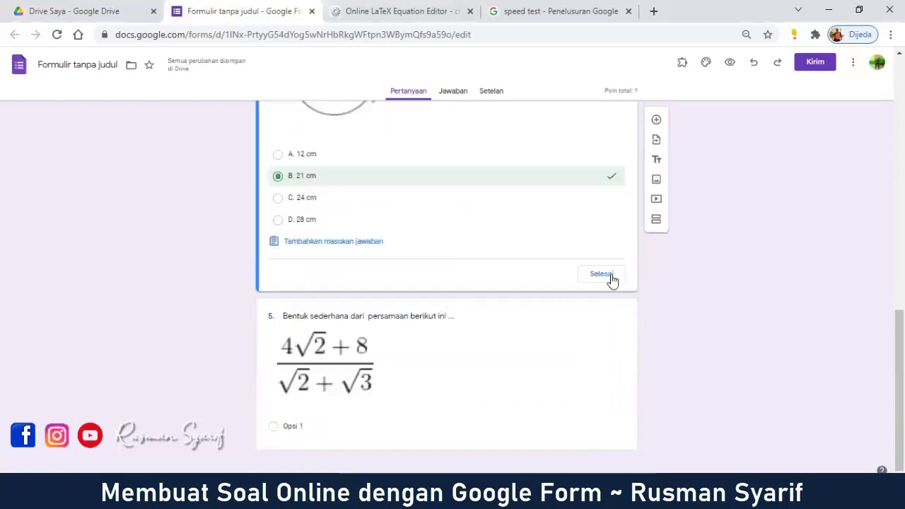
left_click(600, 274)
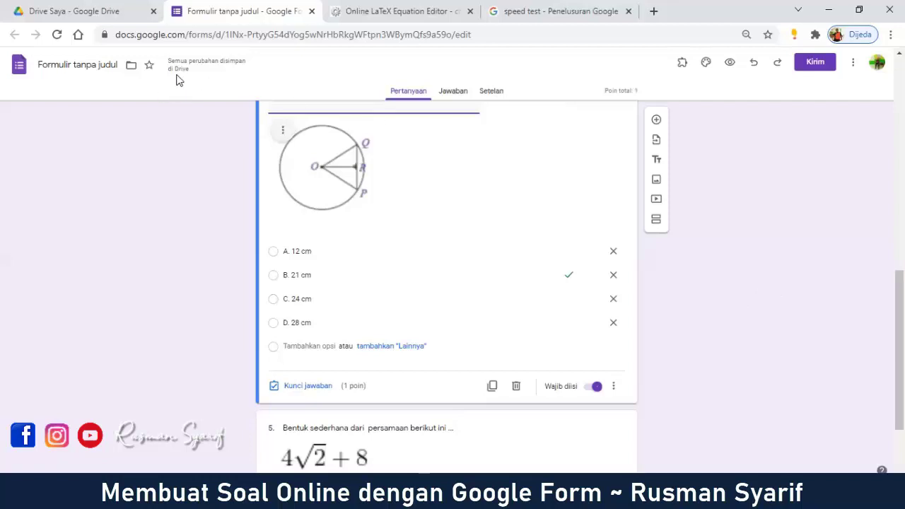
mouse_move(169, 66)
scroll(614, 289, "down", 2)
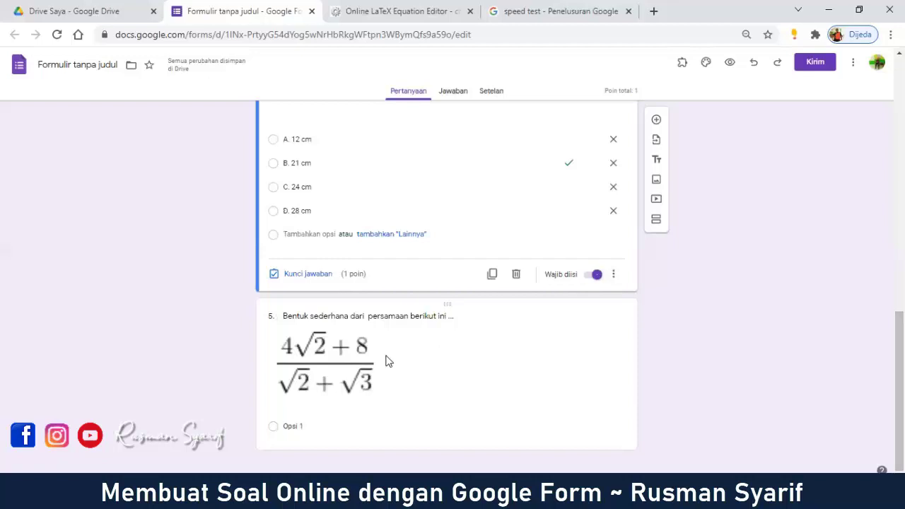
scroll(414, 350, "up", 4)
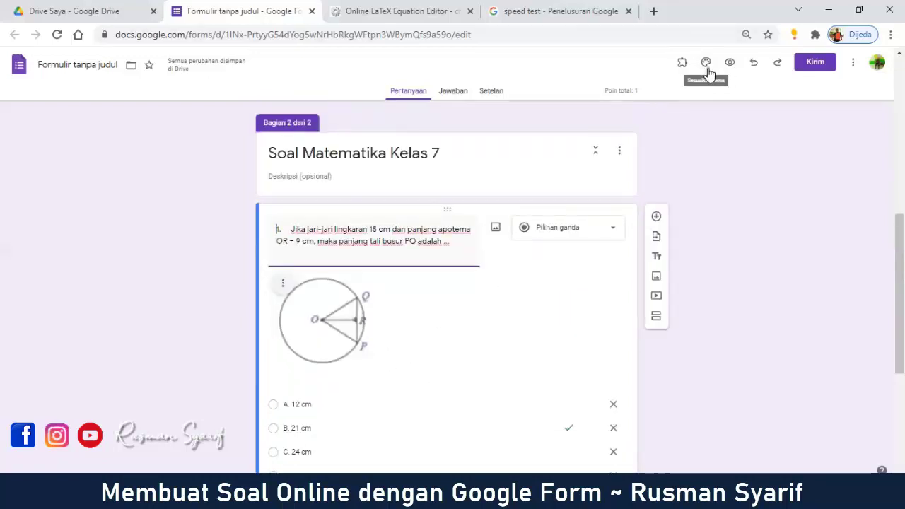
Step: Insert a gallery header image into the form's theme
left_click(708, 70)
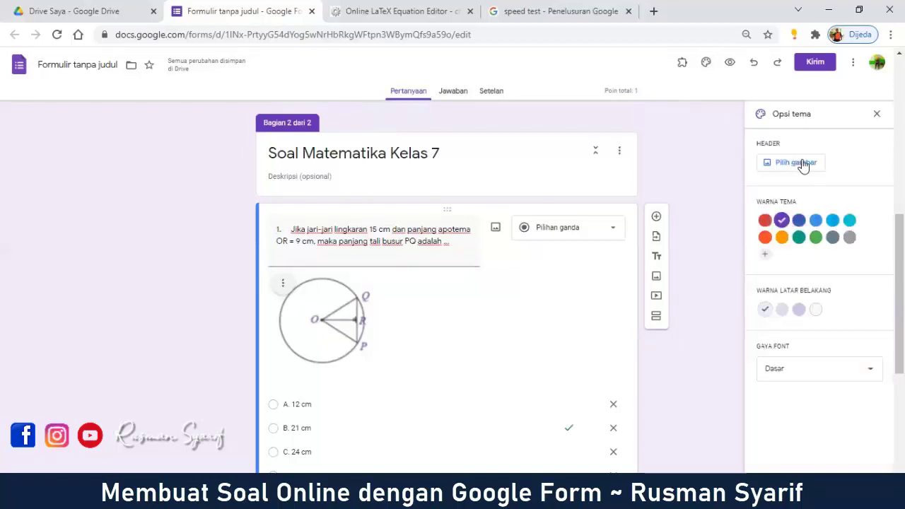
left_click(802, 163)
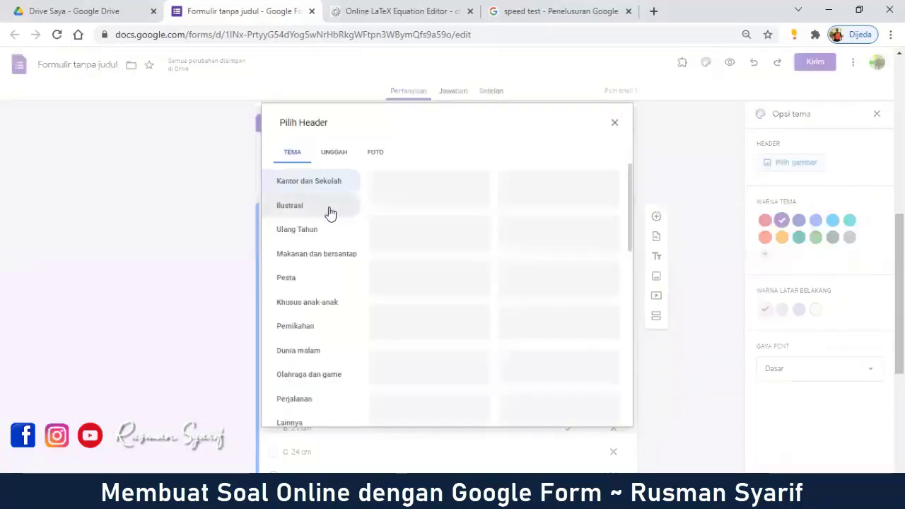
left_click(615, 124)
left_click(793, 163)
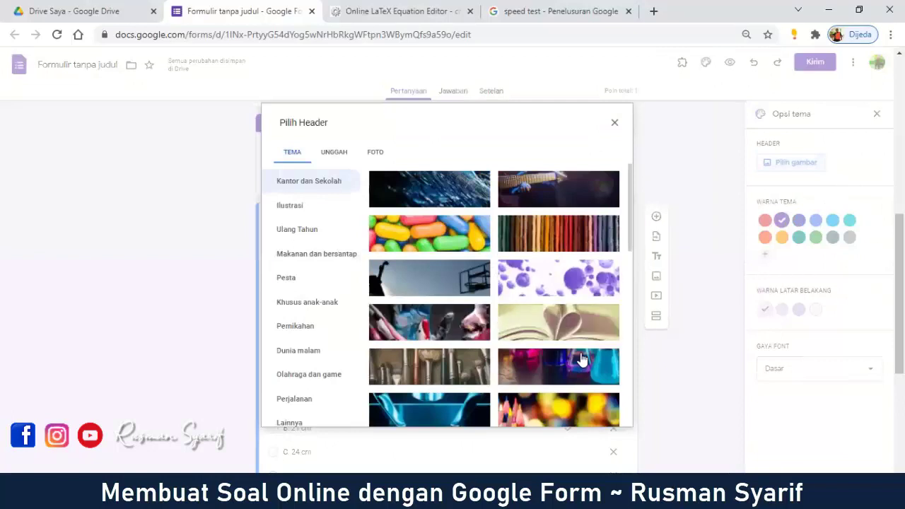
left_click(556, 246)
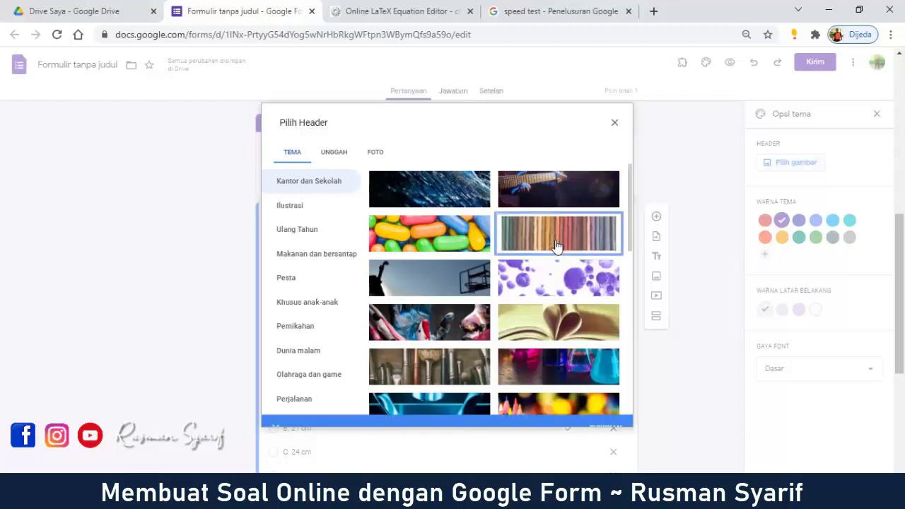
left_click(605, 414)
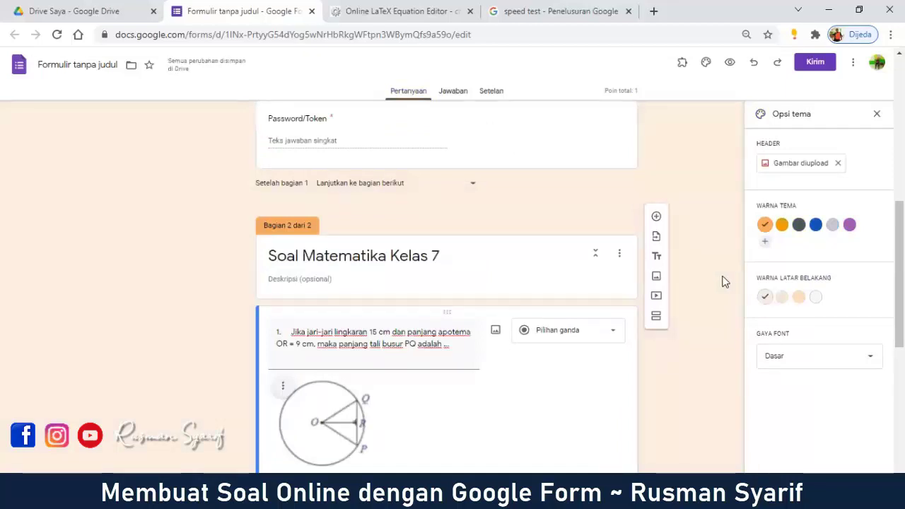
Step: Set an orange theme colour and the third, darker orange background swatch
left_click(782, 226)
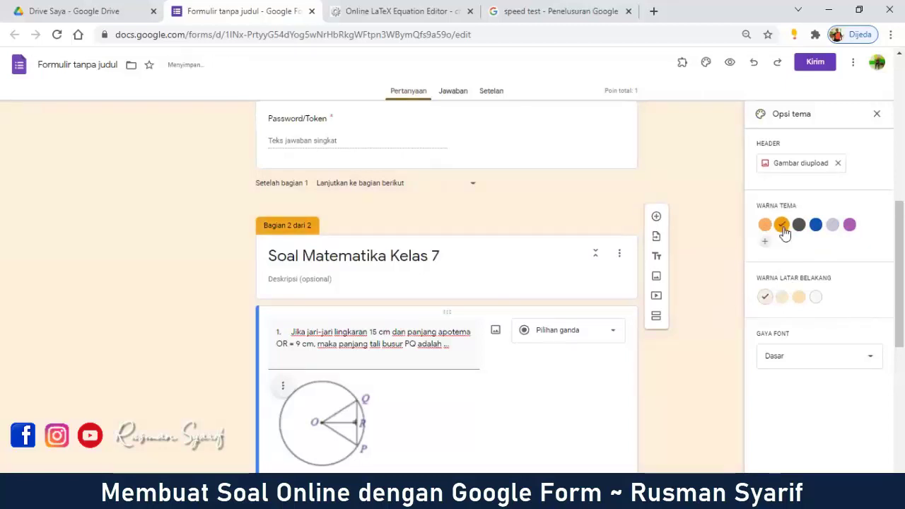
left_click(798, 297)
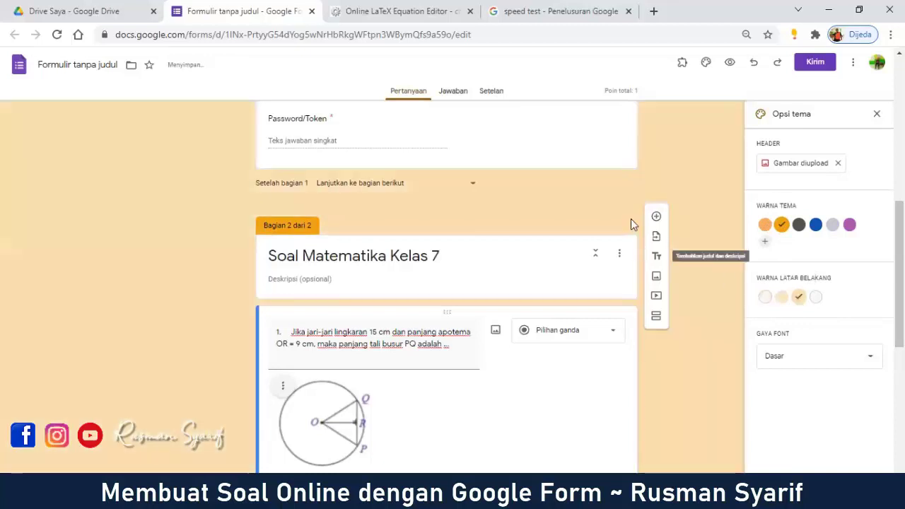
scroll(694, 198, "up", 10)
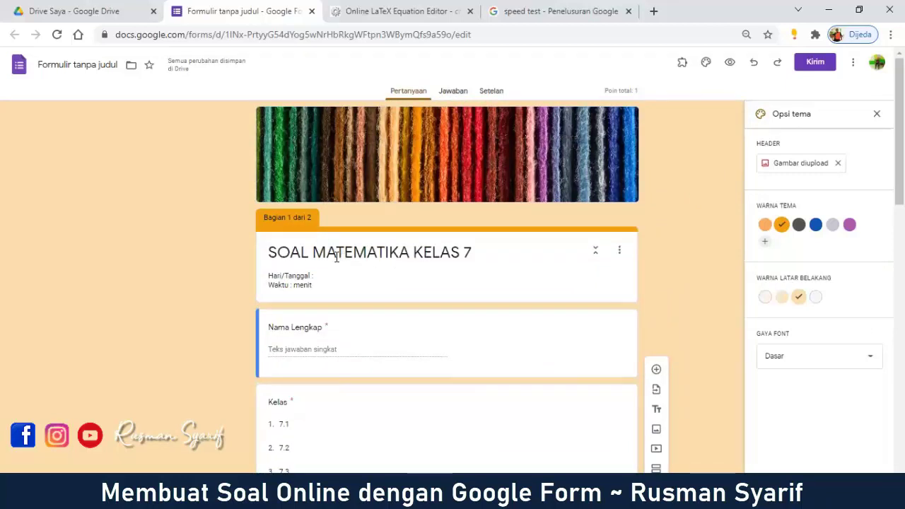
Step: Rename the file from 'Formulir tanpa judul' to 'SOAL MATEMATIKA KELAS 7'
left_click(103, 67)
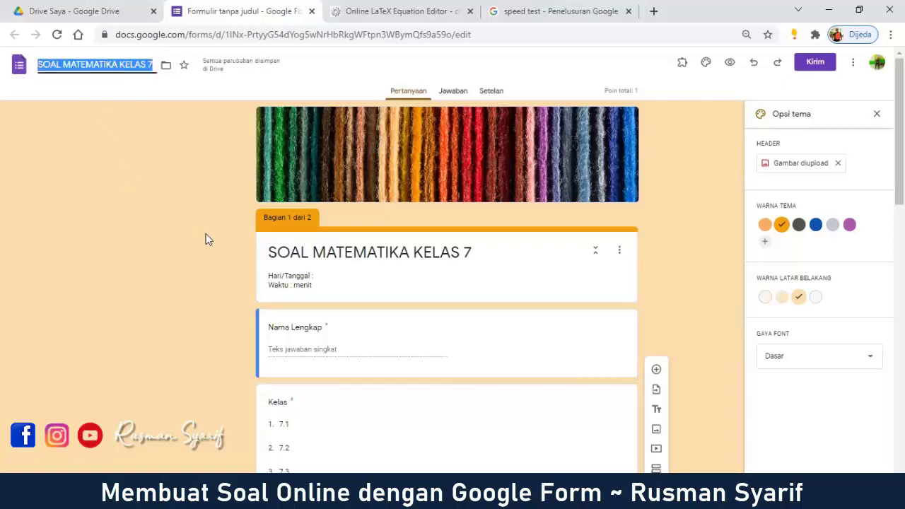
left_click(313, 252)
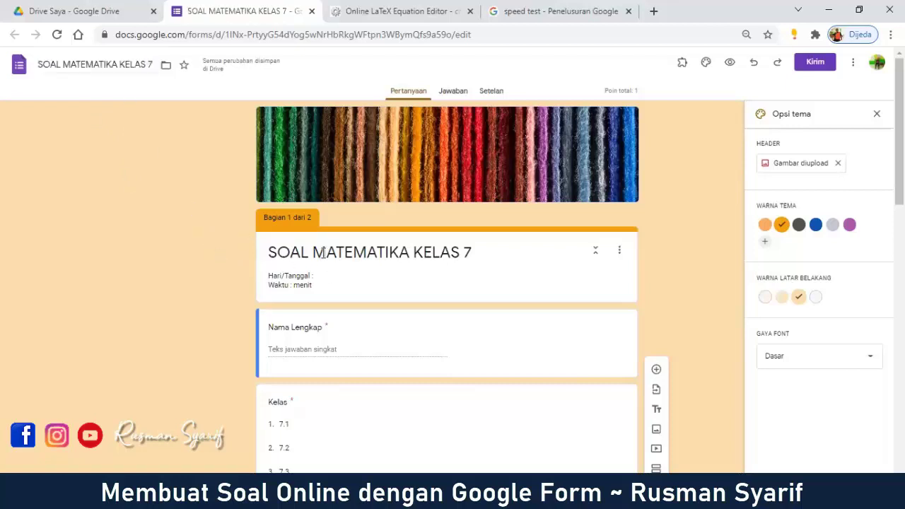
left_click_drag(313, 252, 473, 253)
left_click(62, 65)
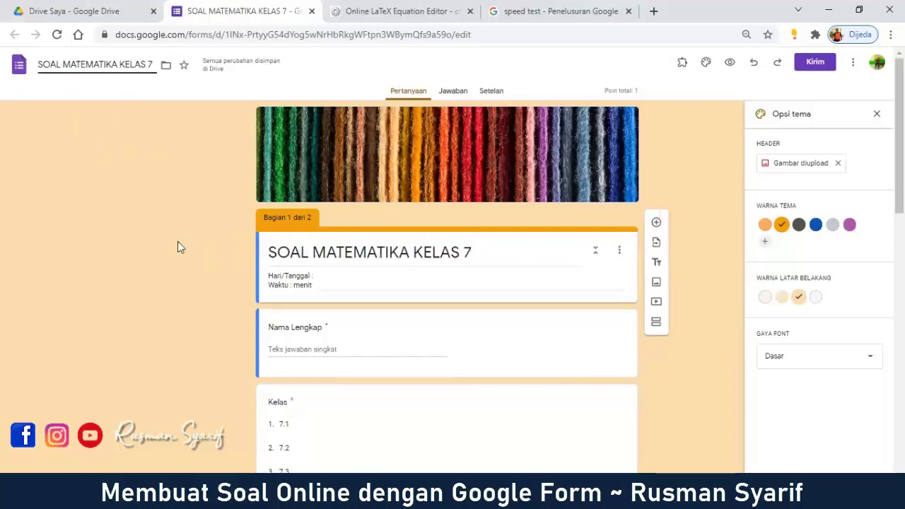
Step: In the preview, enter a wrong token 'hhhh', the respondent's full name and class 7.2
left_click(730, 63)
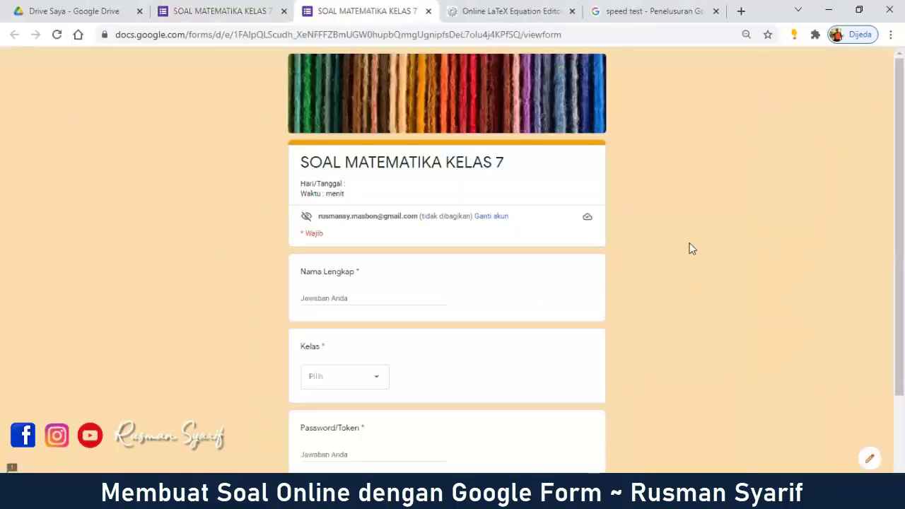
scroll(691, 248, "down", 2)
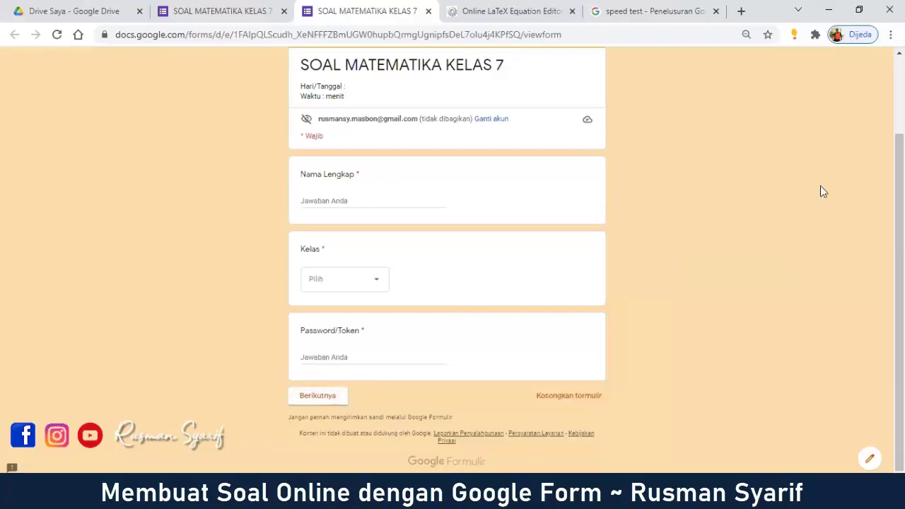
left_click(350, 357)
type("hhh")
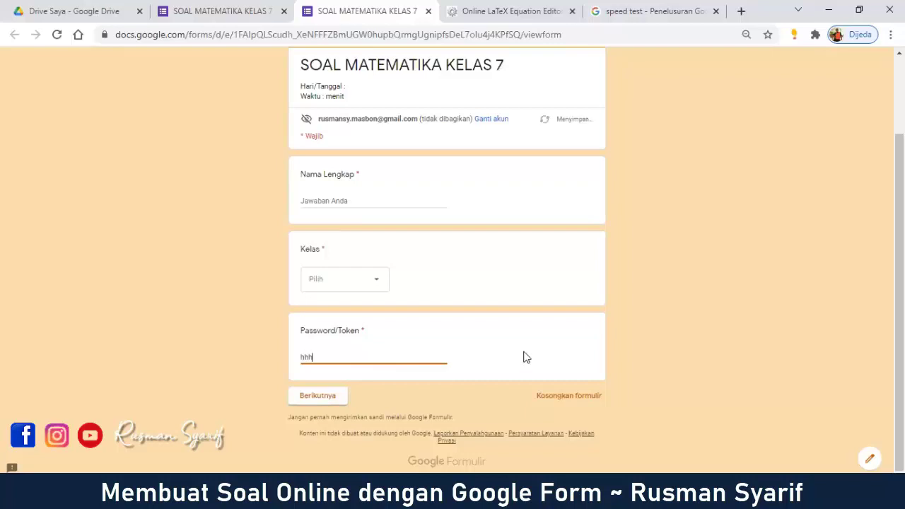
type("h")
left_click(395, 197)
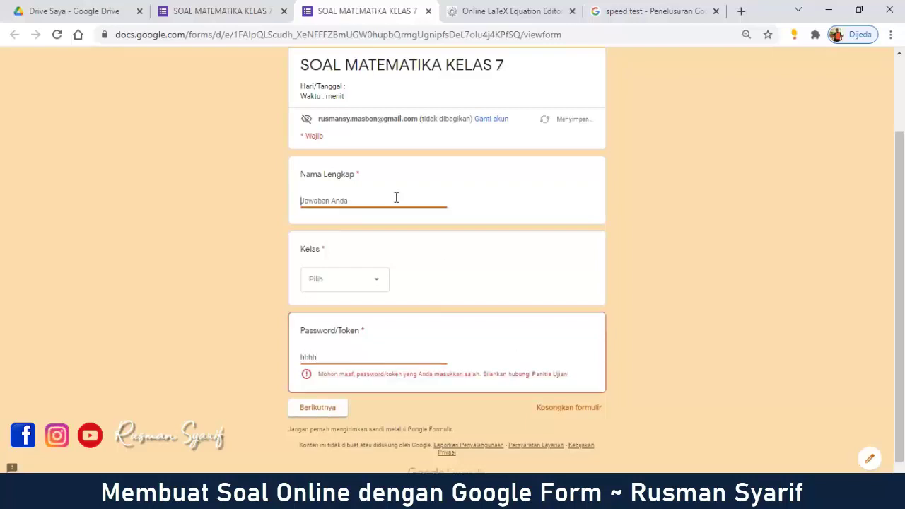
type("rusman")
left_click(375, 289)
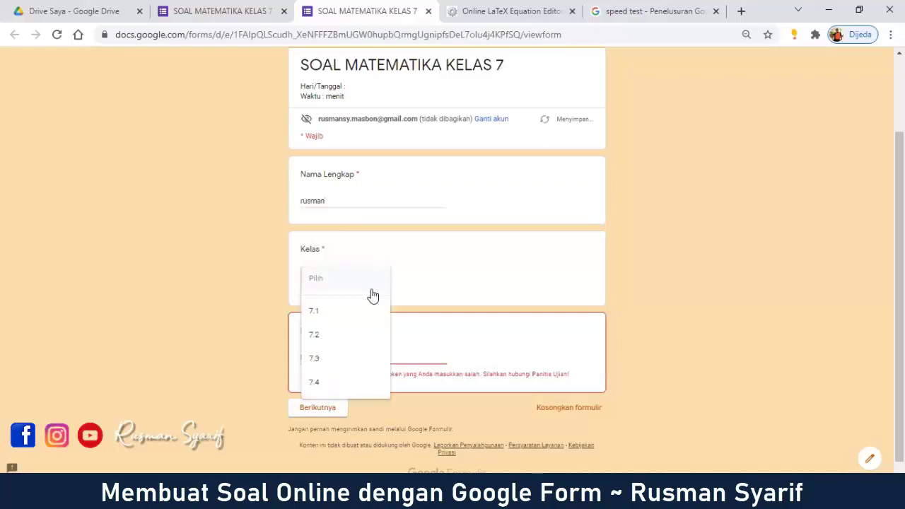
left_click(356, 335)
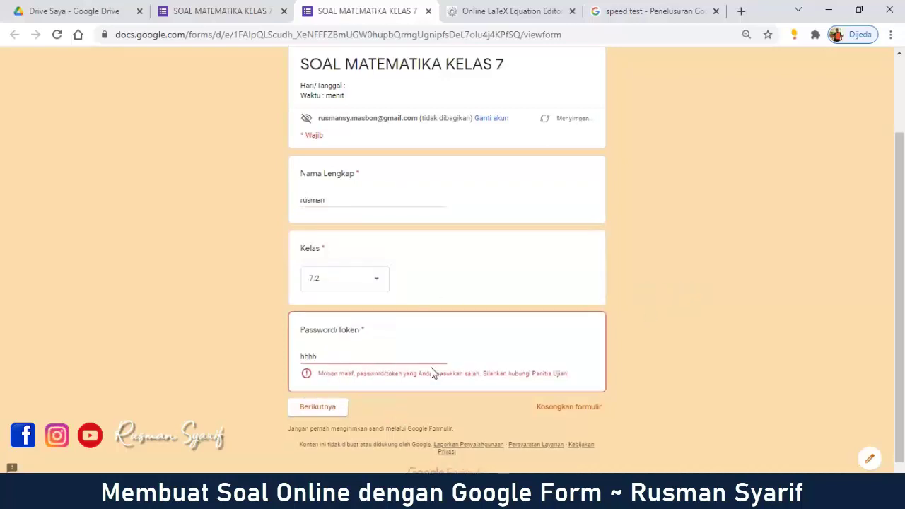
scroll(410, 378, "down", 1)
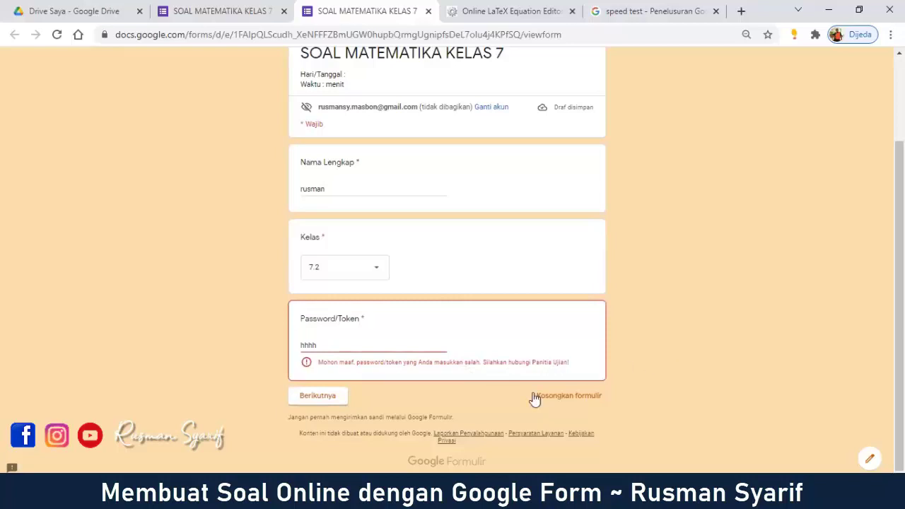
Step: Replace the rejected token with the correct one copied from the question's validation rule
left_click_drag(358, 346, 274, 349)
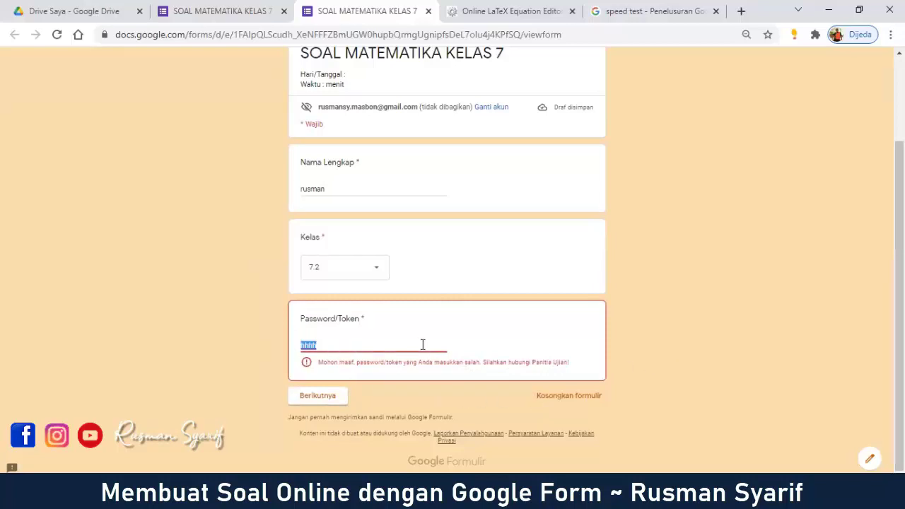
left_click(239, 8)
scroll(436, 304, "down", 5)
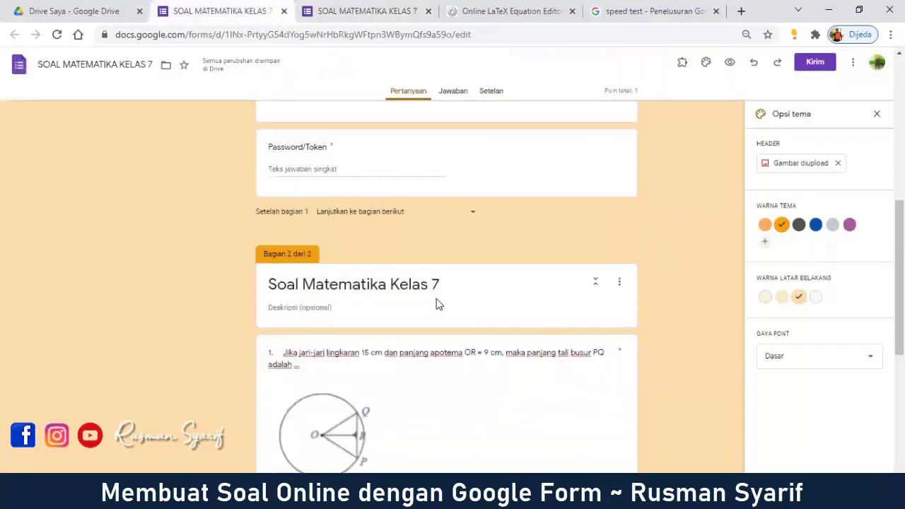
scroll(433, 289, "down", 1)
scroll(430, 283, "up", 2)
left_click(457, 249)
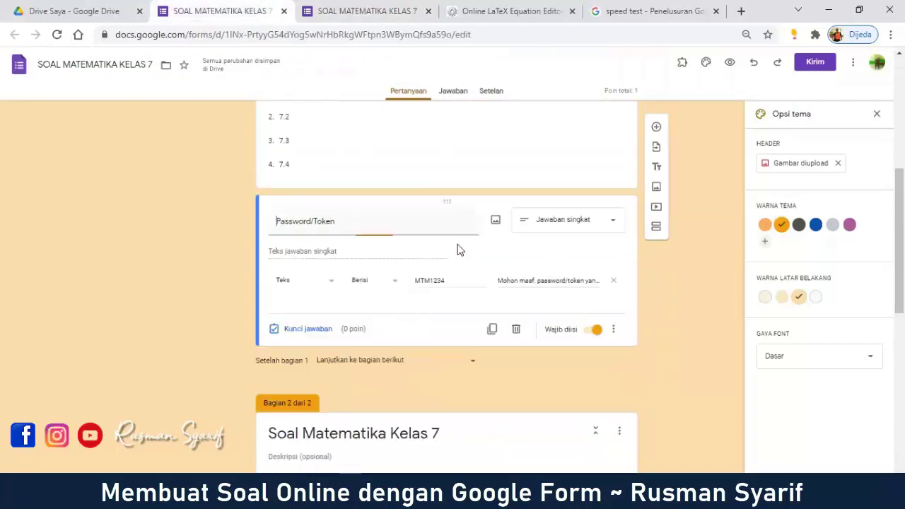
left_click_drag(460, 280, 389, 287)
key("ctrl+c")
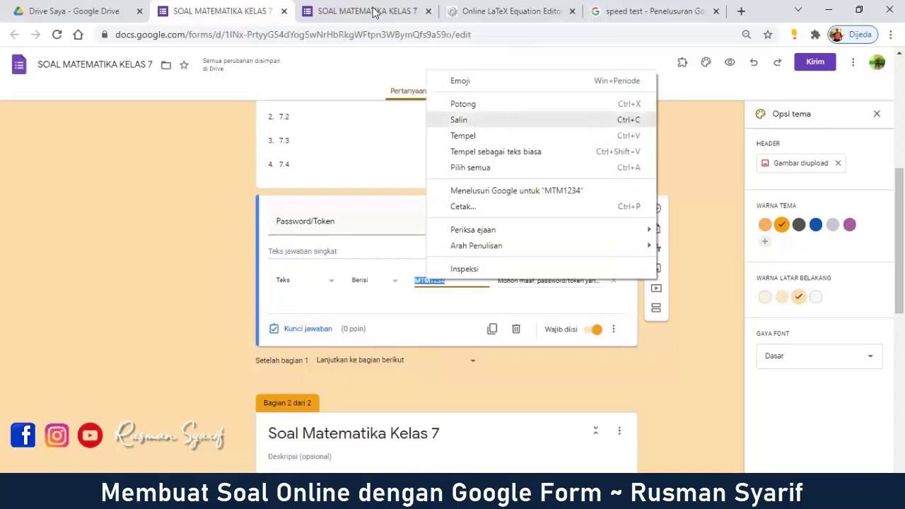
left_click(373, 13)
right_click(352, 343)
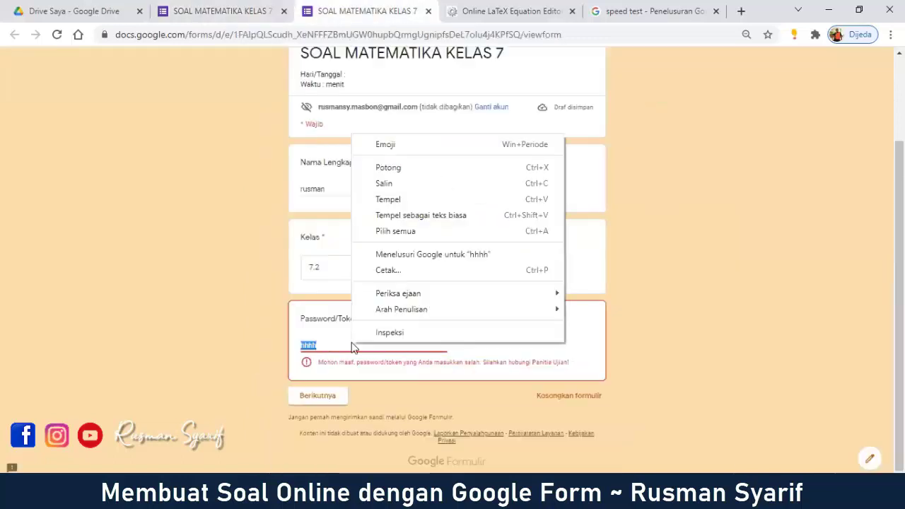
left_click(406, 201)
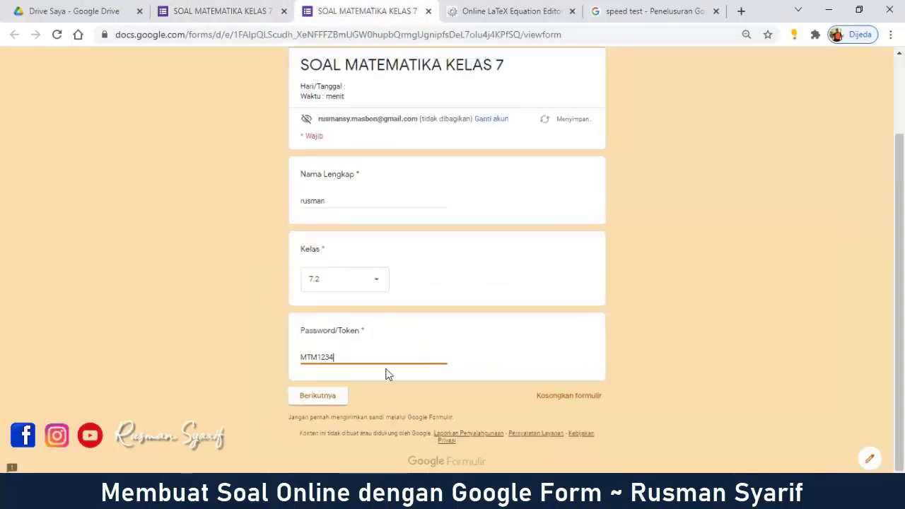
Step: Continue to the questions and answer 21 cm for question 1 and Opsi 1 for question 5
left_click(331, 400)
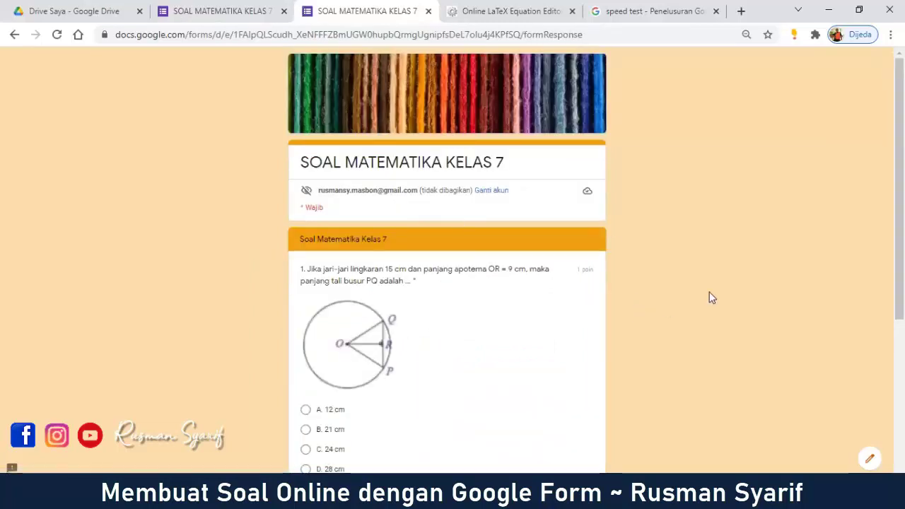
scroll(721, 282, "down", 2)
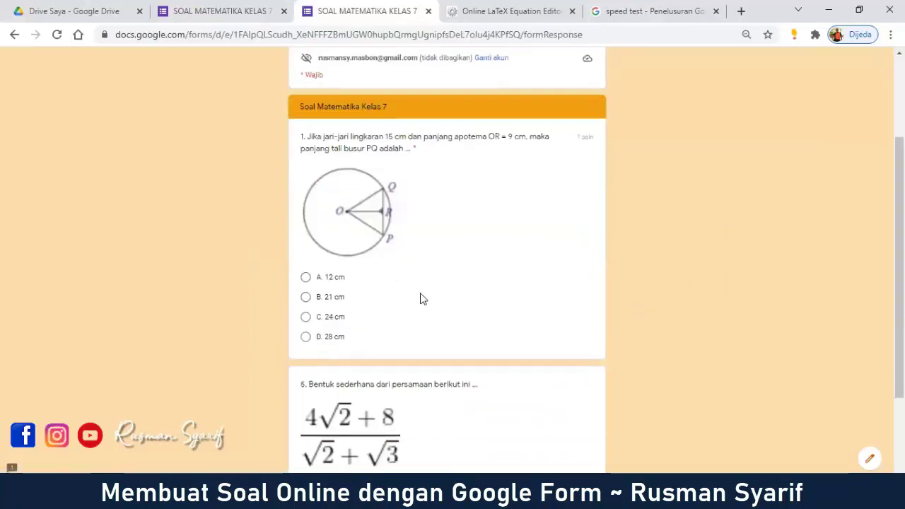
left_click(305, 297)
scroll(353, 382, "down", 2)
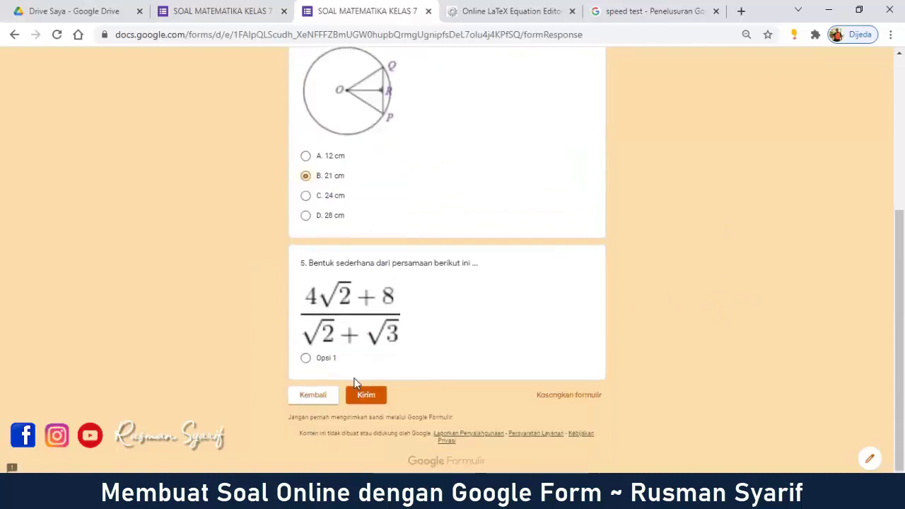
left_click(324, 358)
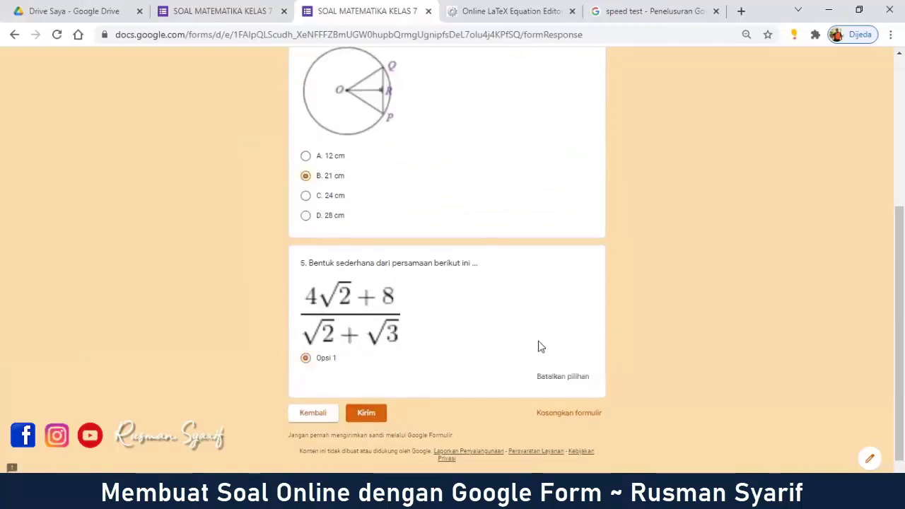
Step: Close the preview and theme panel, then show the settings' 'Setelah pengiriman formulir' confirmation options
left_click(428, 12)
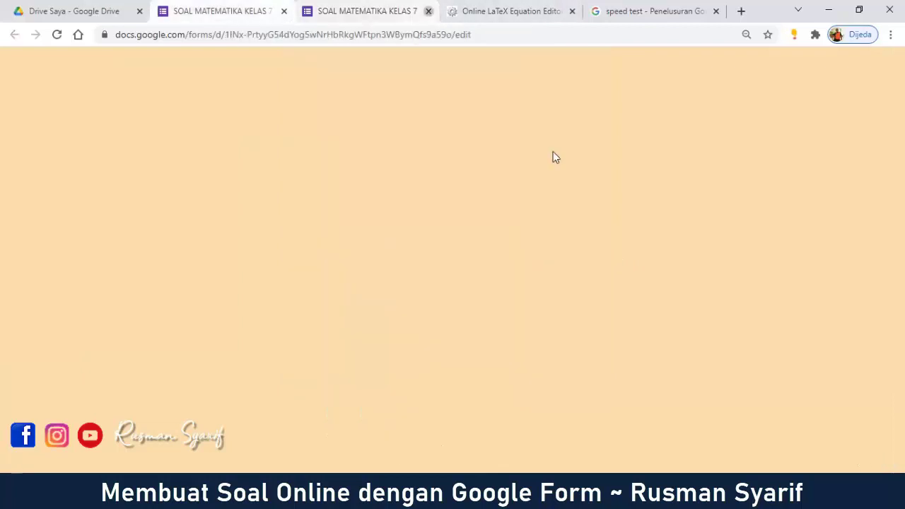
left_click(693, 334)
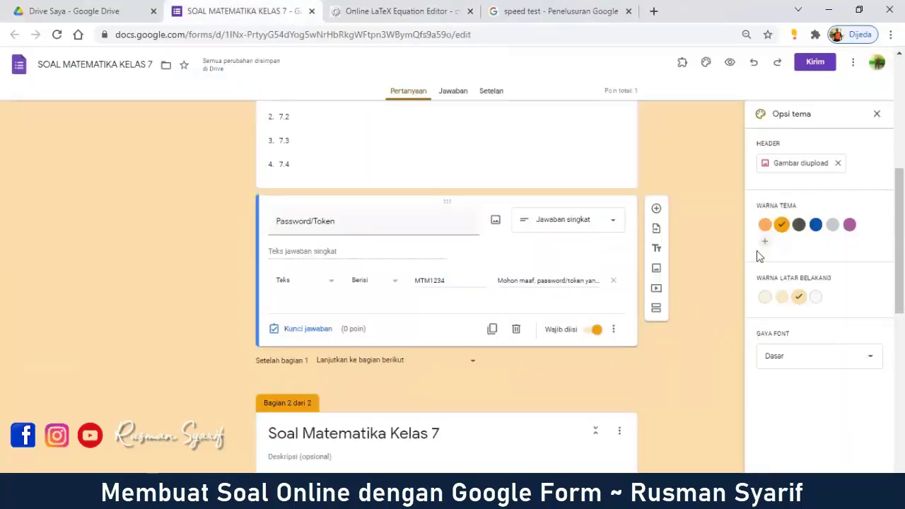
left_click(876, 115)
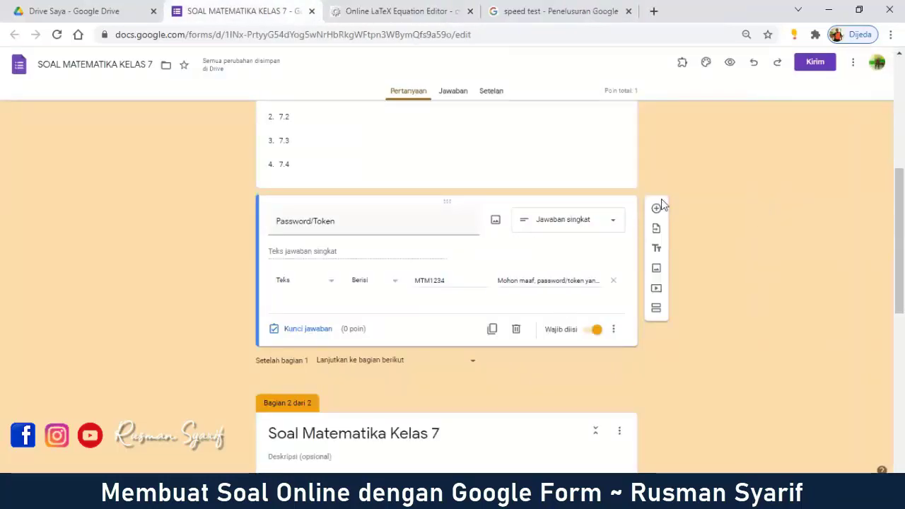
scroll(657, 203, "up", 4)
scroll(651, 197, "up", 1)
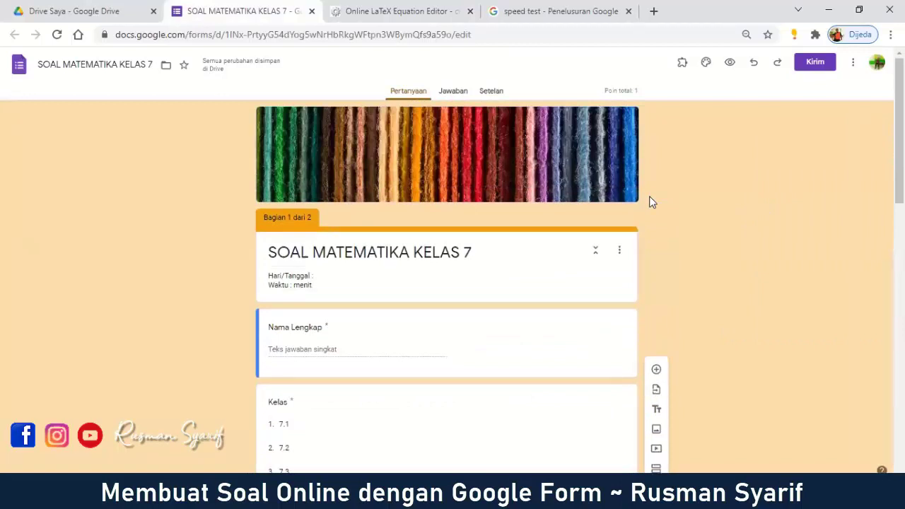
left_click(495, 92)
scroll(732, 256, "down", 4)
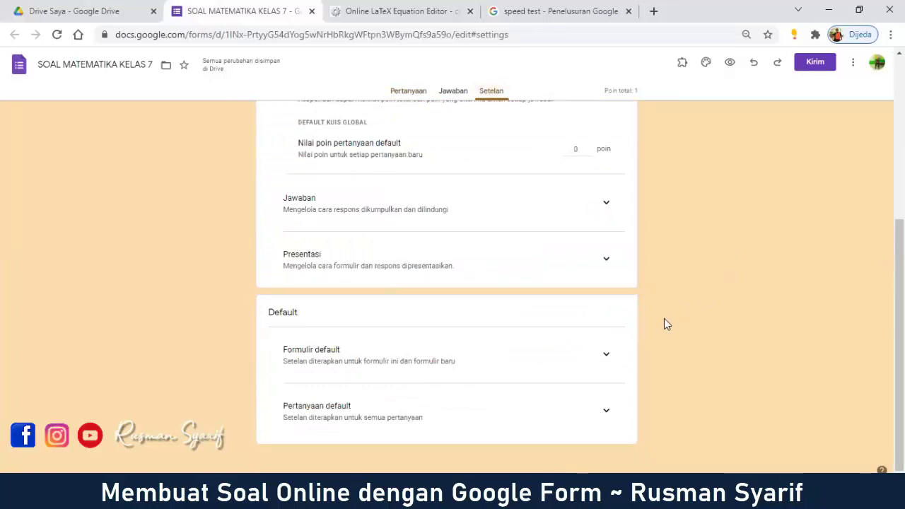
left_click(608, 260)
scroll(746, 300, "down", 3)
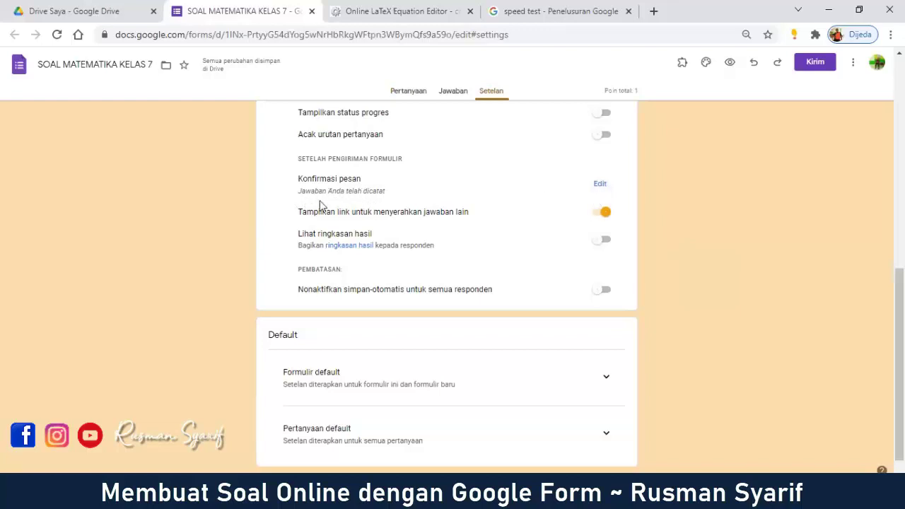
Step: Save the confirmation message as 'Semoga sukses.' followed by a 'Created by' credit with the author's name
triple_click(343, 190)
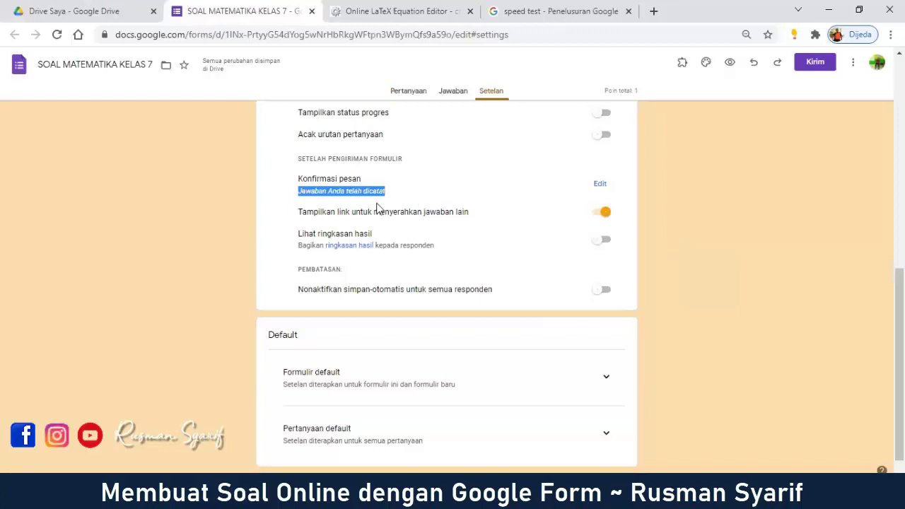
left_click(364, 203)
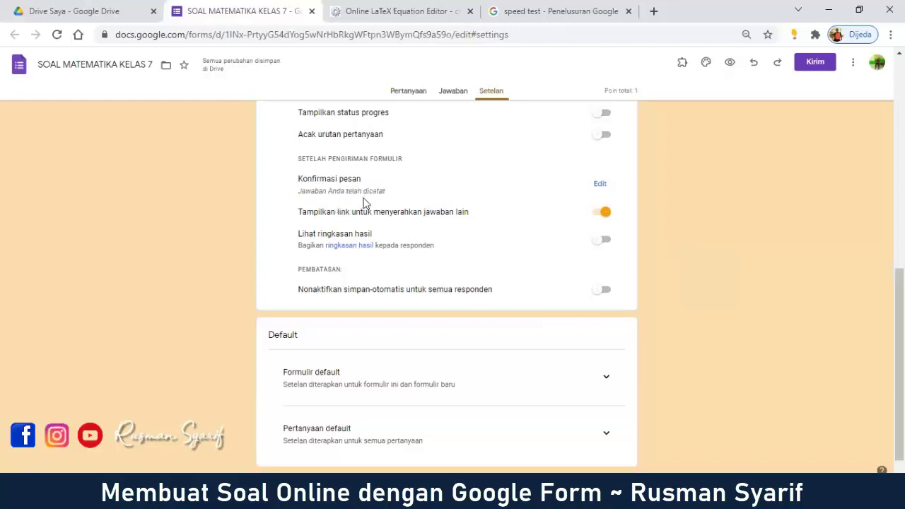
left_click(599, 186)
left_click(452, 190)
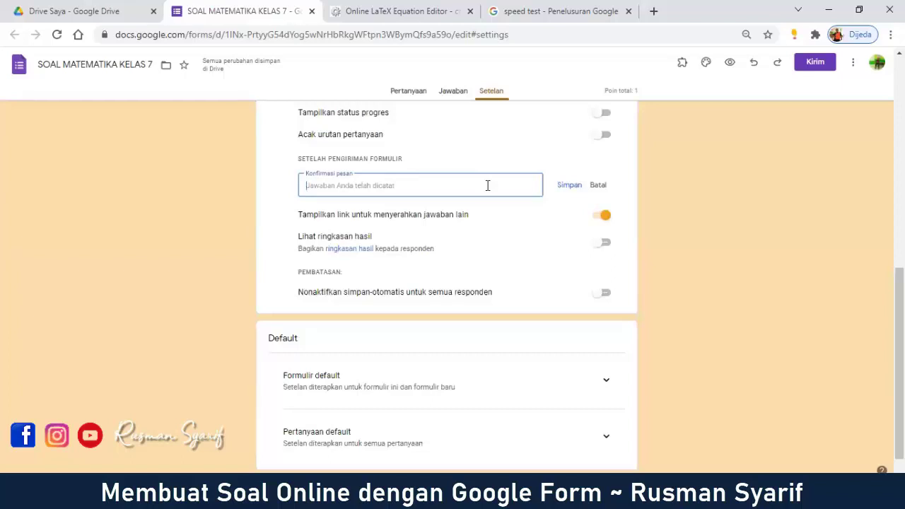
type("Semoga ")
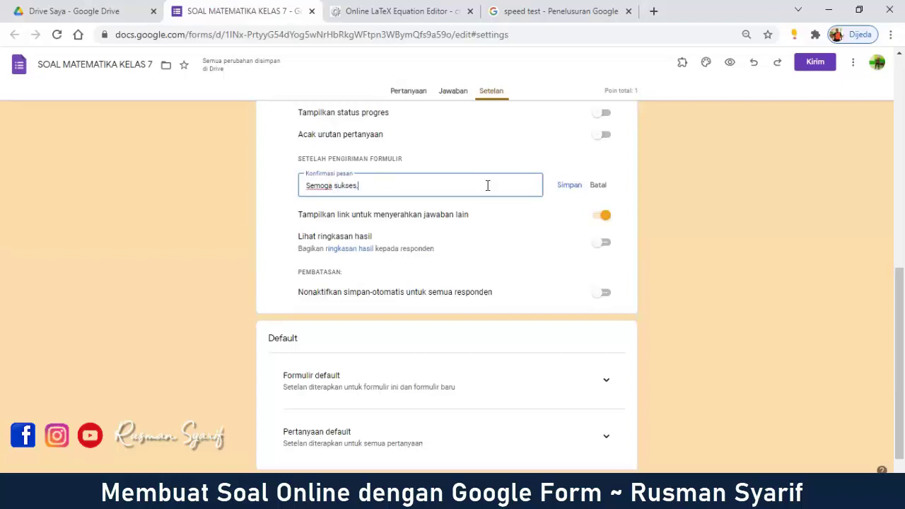
type("sukses. Created by Rusman")
left_click(569, 186)
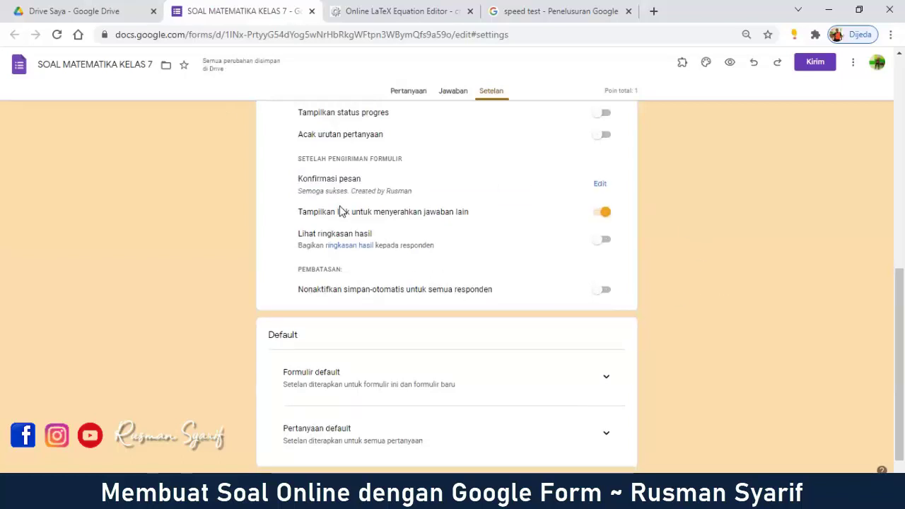
triple_click(408, 193)
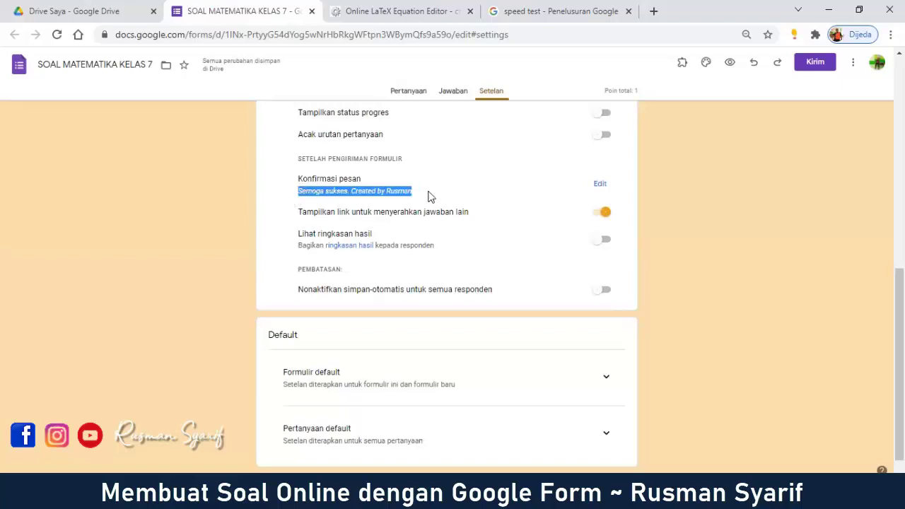
left_click(319, 204)
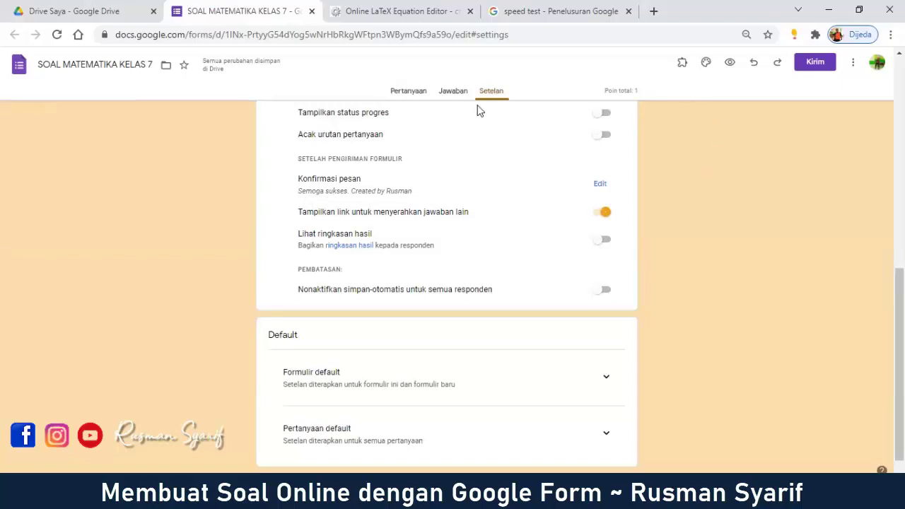
left_click(397, 91)
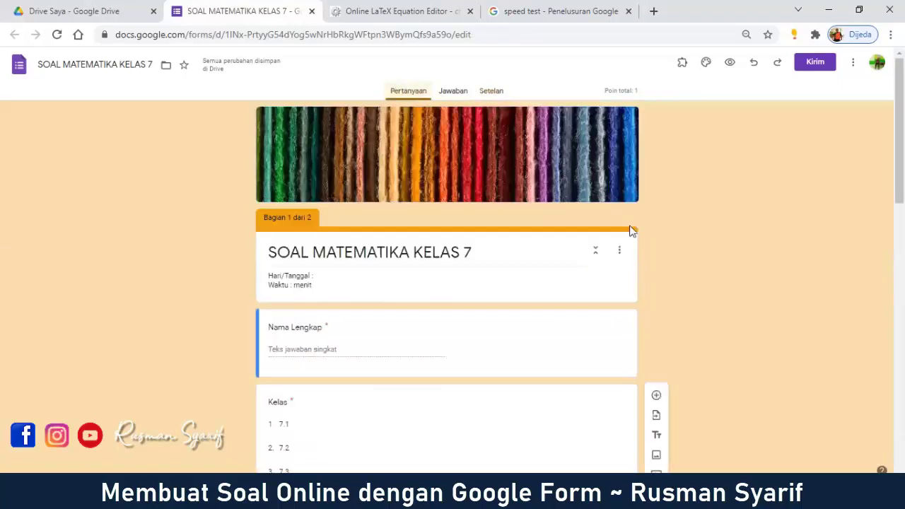
Step: Submit a test response from the preview and open its score page showing 1/1 points
left_click(729, 62)
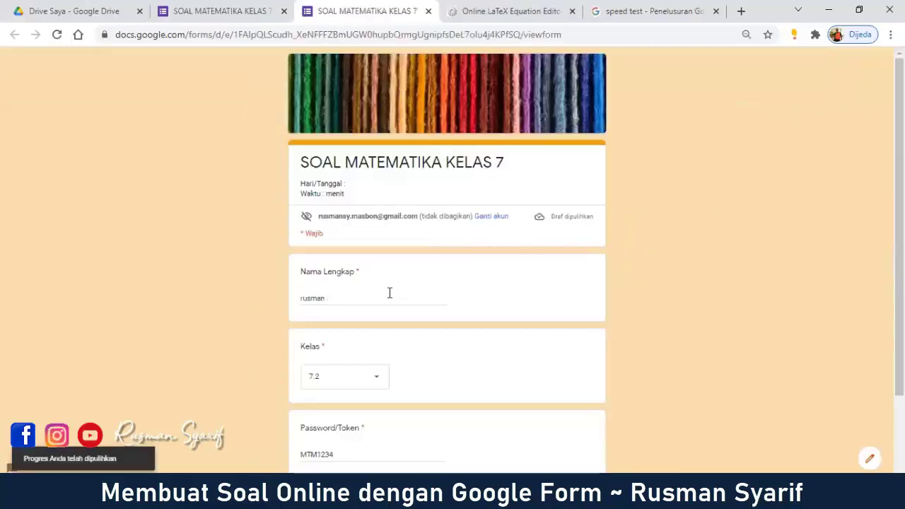
left_click(381, 301)
scroll(392, 299, "down", 2)
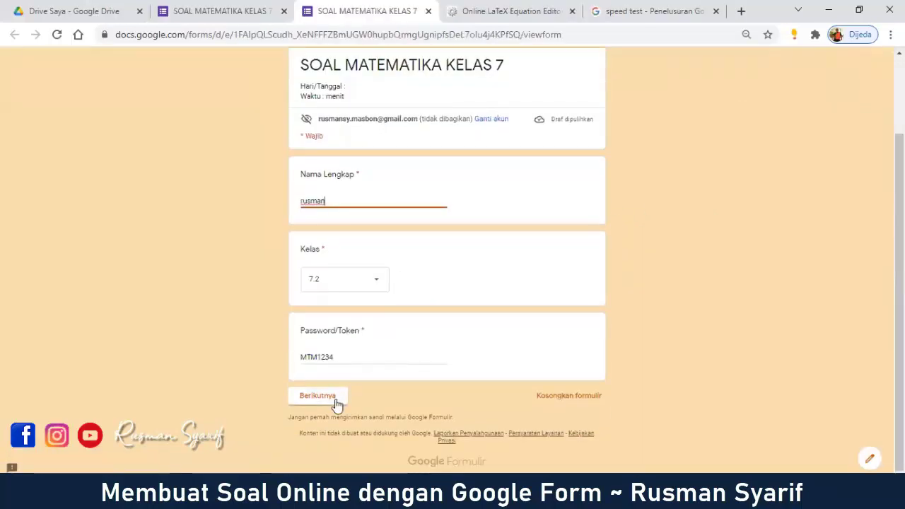
left_click(319, 396)
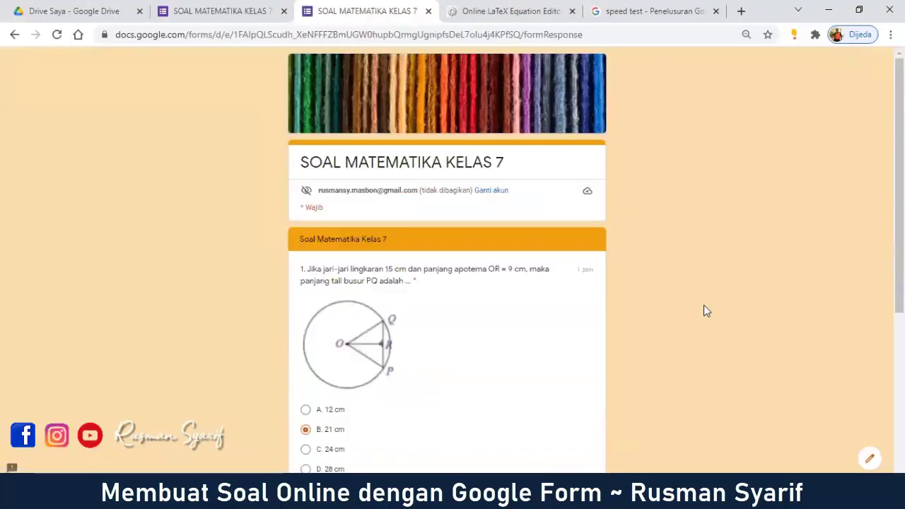
scroll(622, 366, "down", 4)
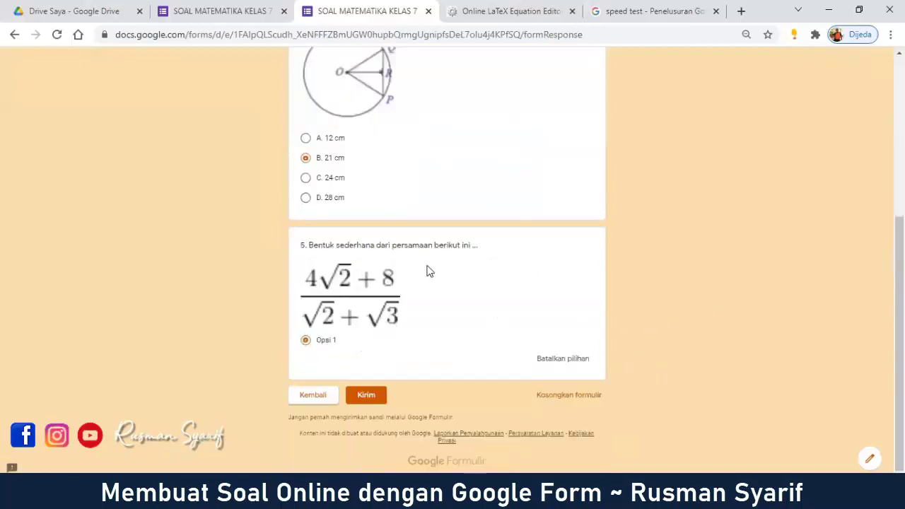
left_click(369, 400)
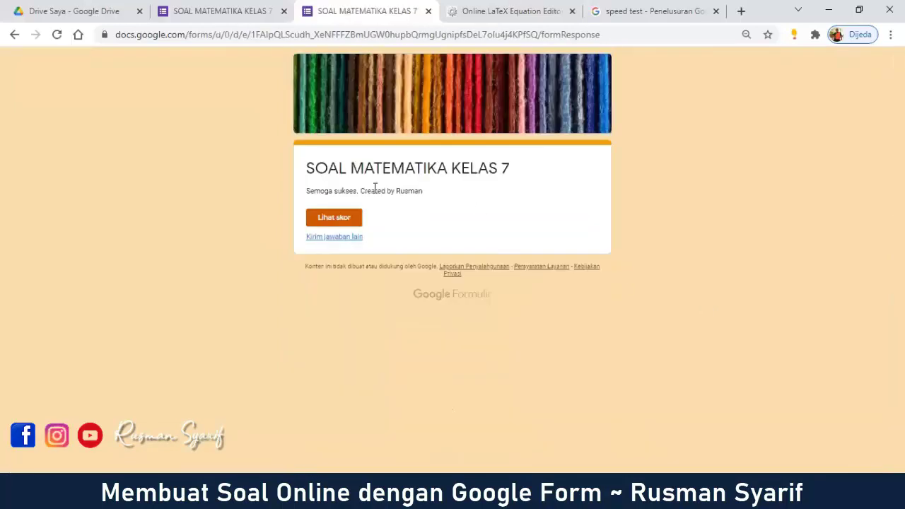
left_click_drag(303, 198, 487, 214)
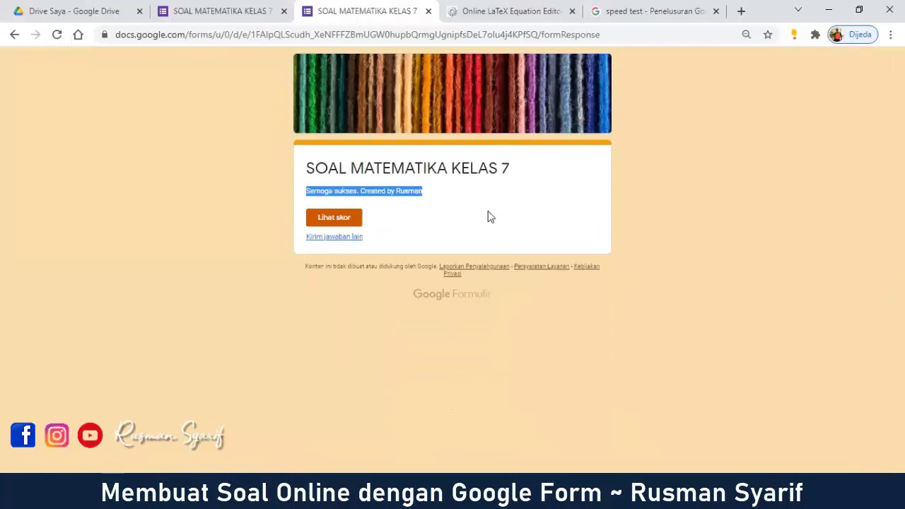
left_click(427, 210)
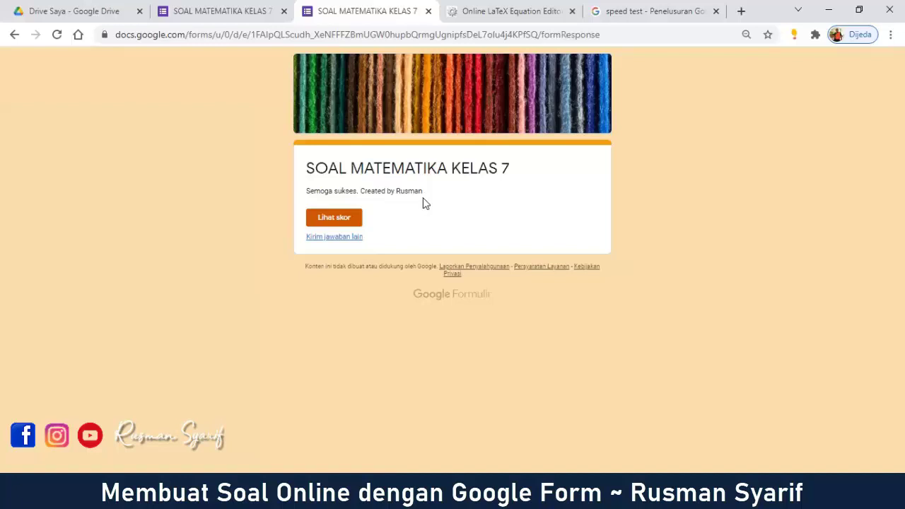
left_click(356, 221)
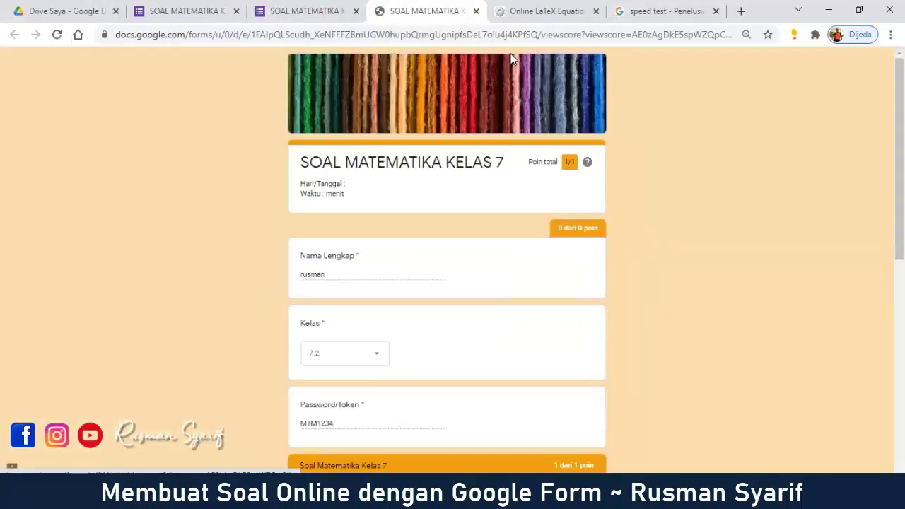
Step: Review the graded answers and the 1/1 Poin total, then close the score page
scroll(697, 219, "down", 5)
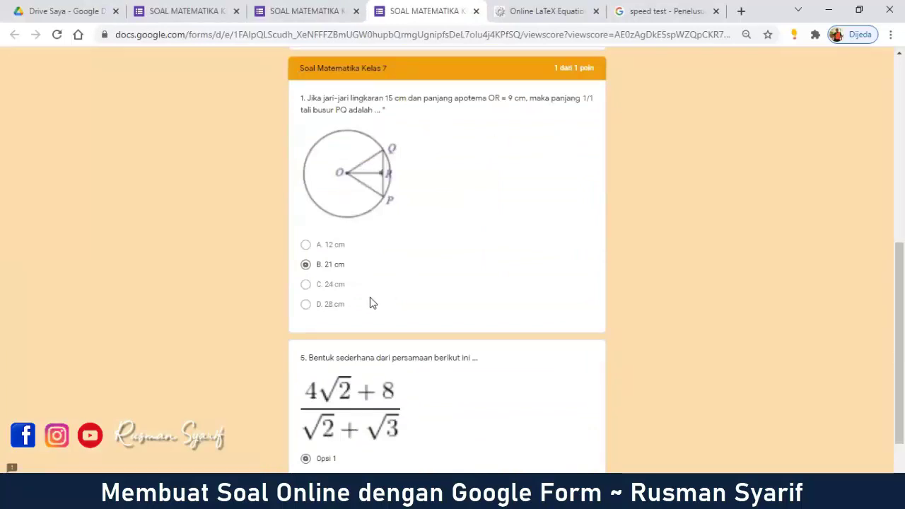
scroll(395, 289, "down", 2)
scroll(494, 204, "up", 2)
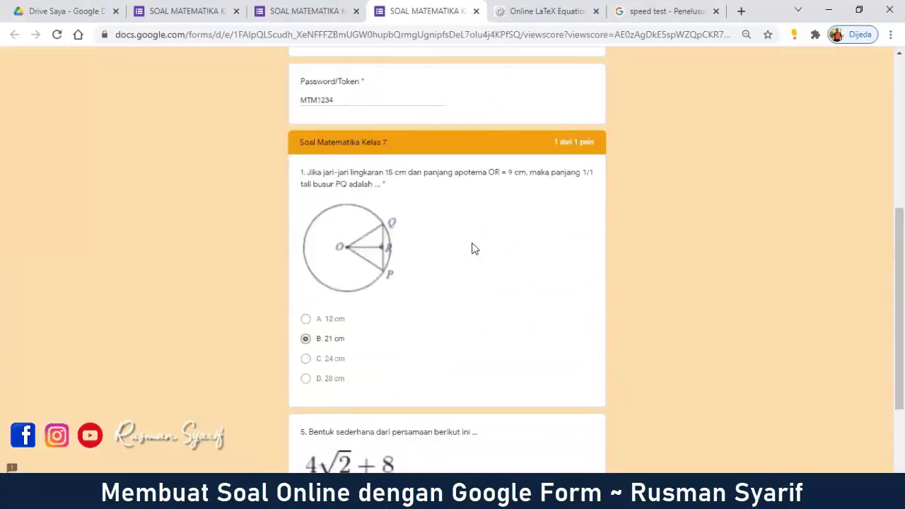
scroll(431, 318, "down", 2)
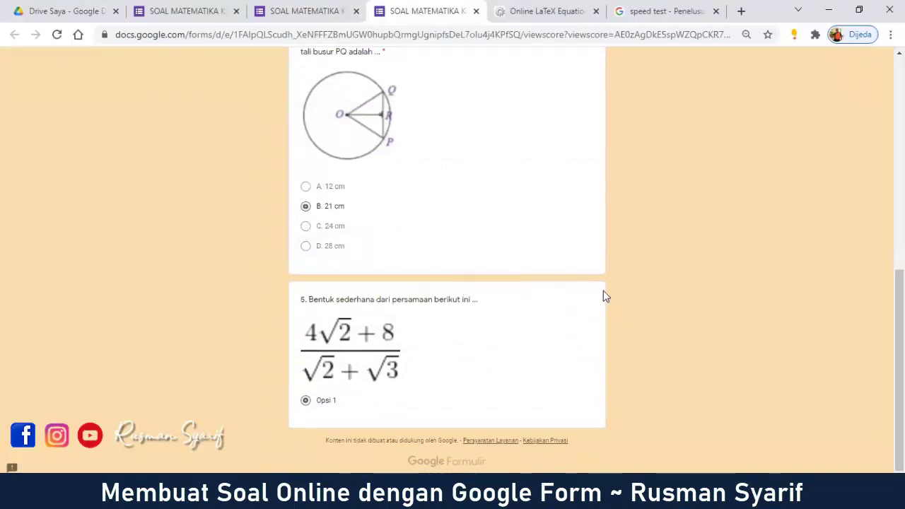
scroll(604, 297, "up", 3)
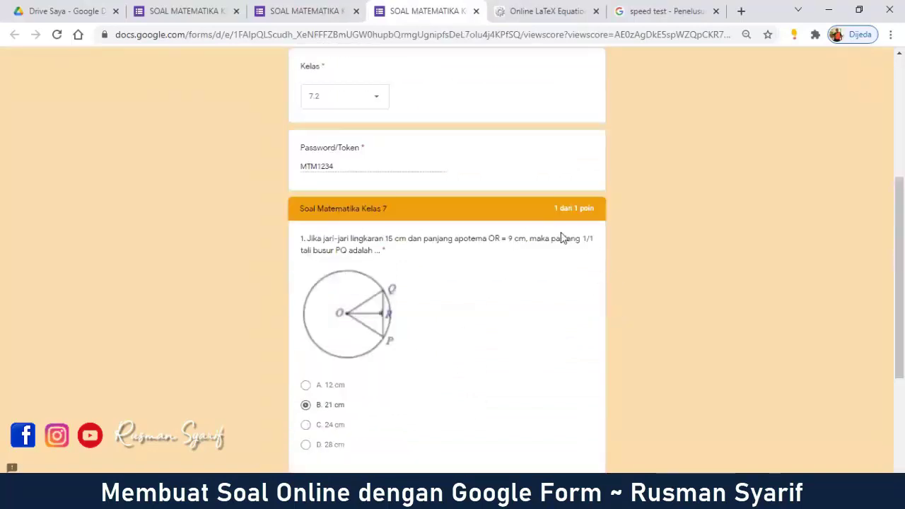
scroll(562, 238, "up", 4)
double_click(569, 163)
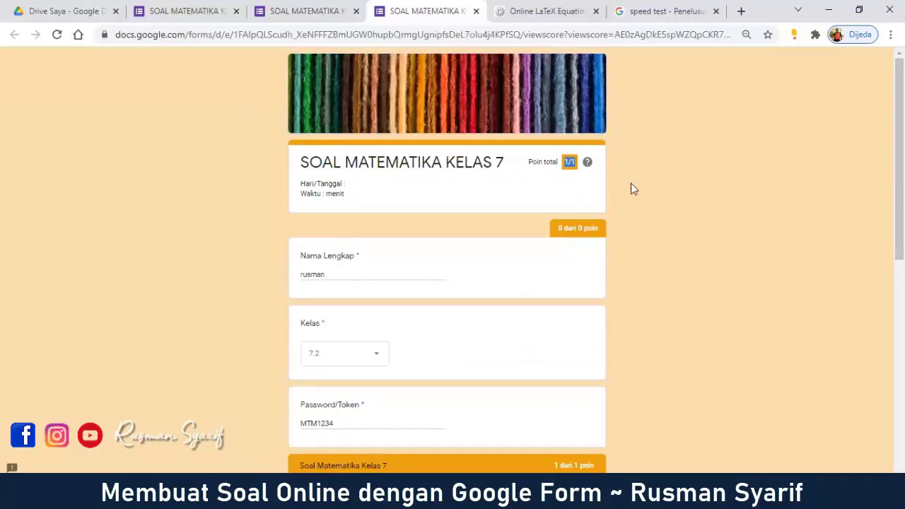
scroll(495, 303, "down", 5)
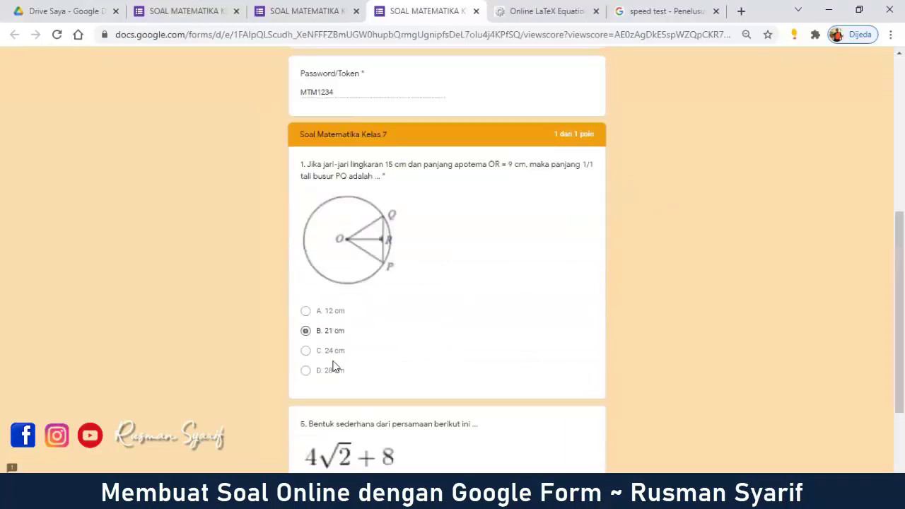
scroll(349, 340, "down", 2)
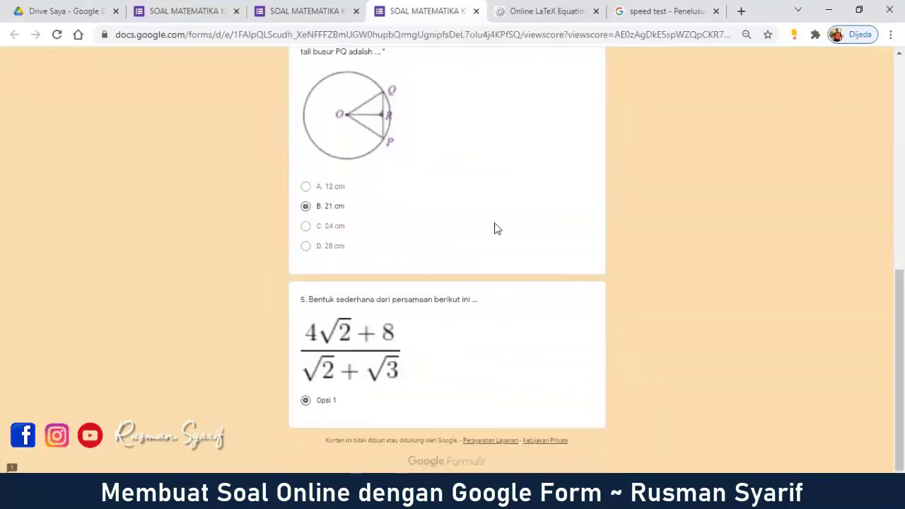
scroll(410, 257, "up", 5)
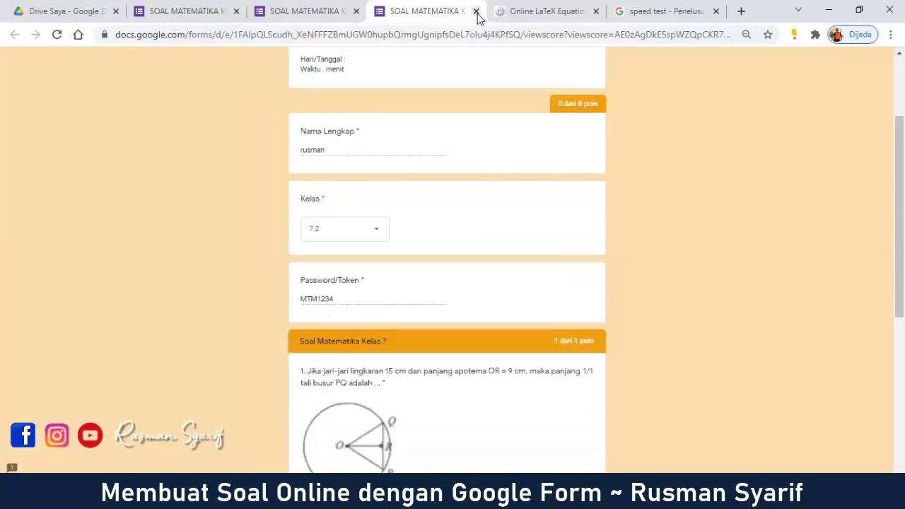
left_click(476, 12)
Step: Check the one-response summary, then go back to the quiz questions editor
left_click(228, 14)
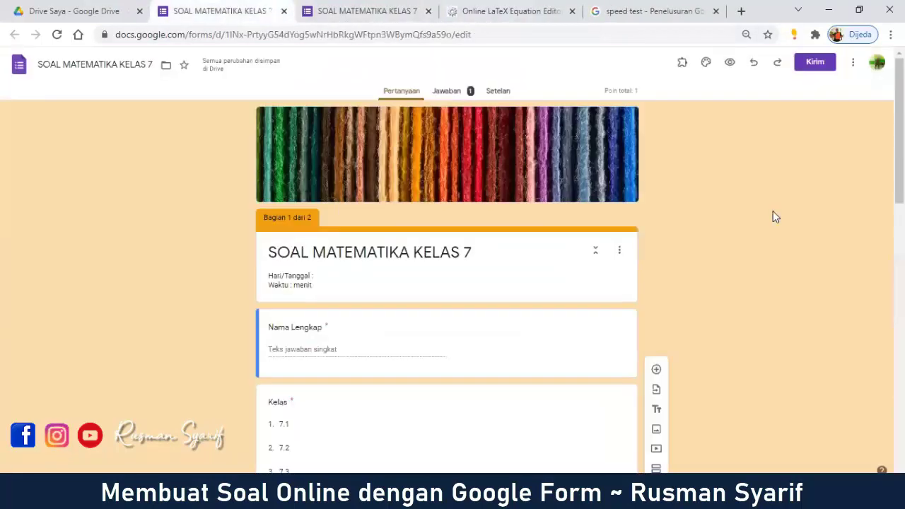
left_click(457, 92)
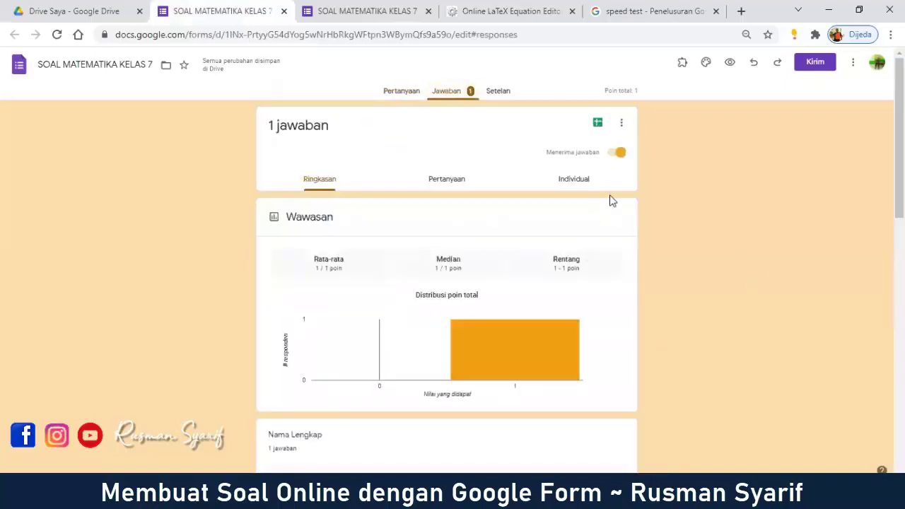
scroll(721, 228, "down", 5)
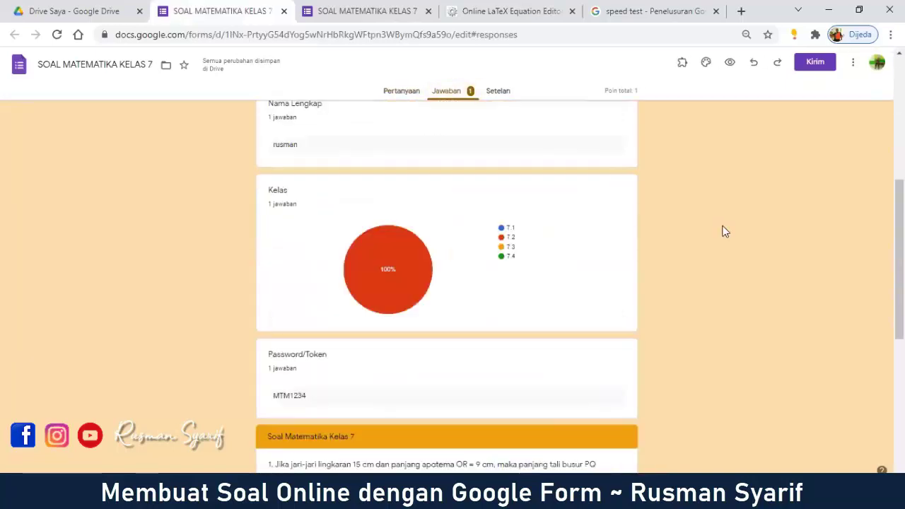
scroll(721, 228, "up", 5)
left_click(398, 95)
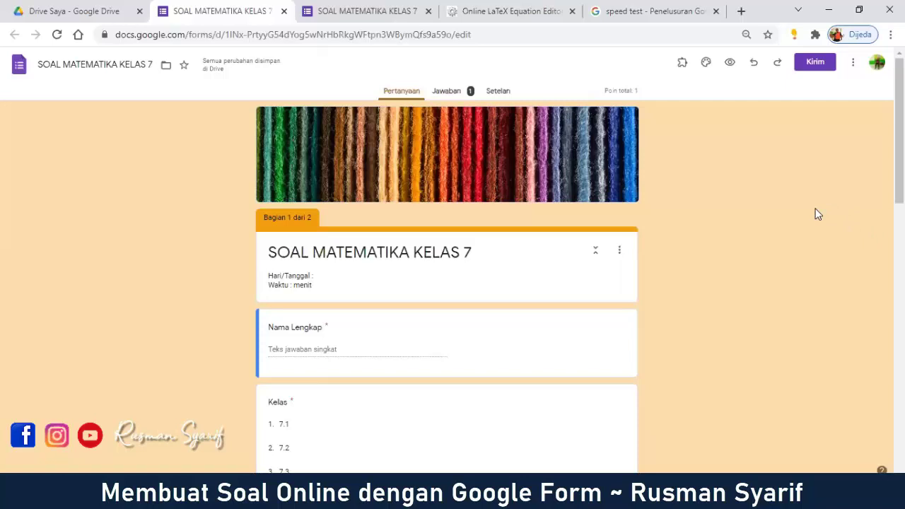
Step: Copy the quiz's shortened forms.gle share link, then close the speed test tab
left_click(817, 64)
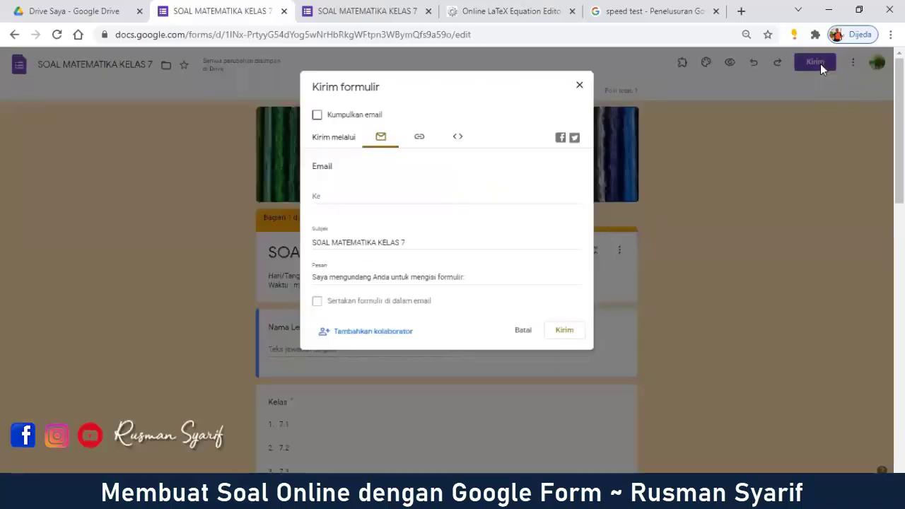
left_click(579, 85)
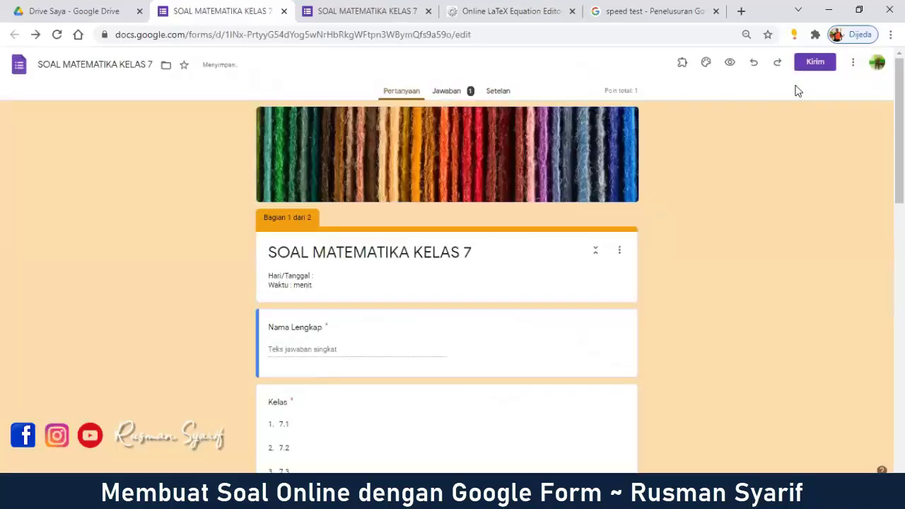
left_click(817, 65)
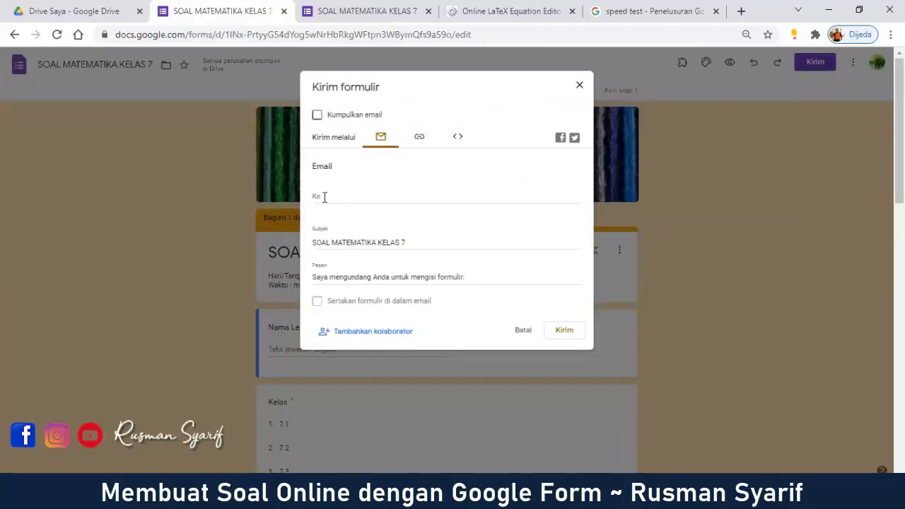
left_click(419, 138)
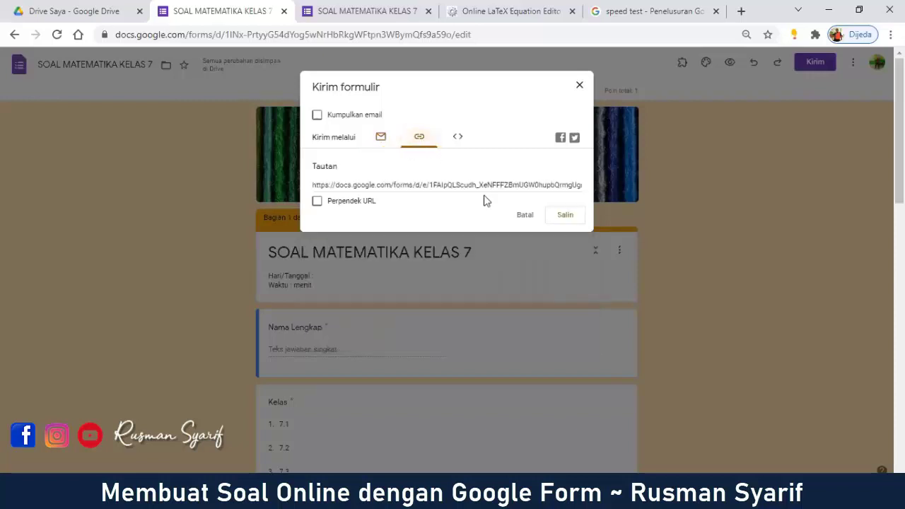
left_click(371, 185)
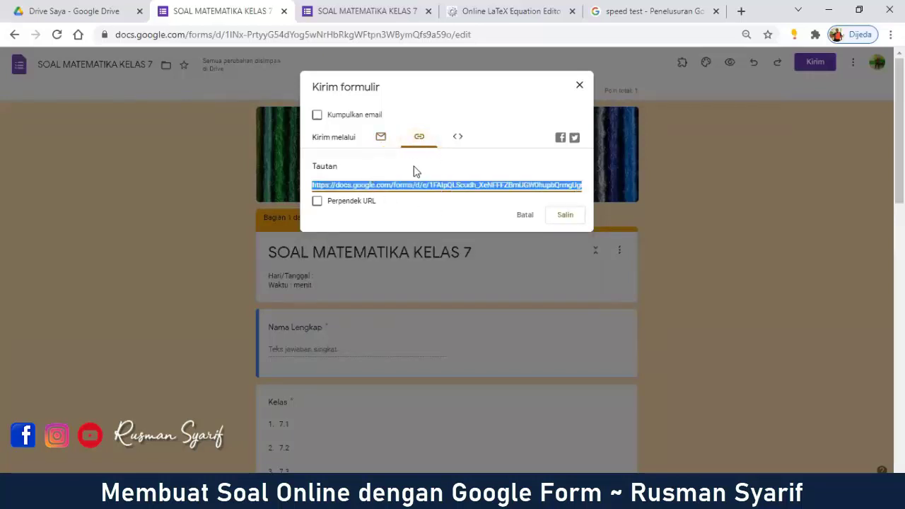
left_click(364, 213)
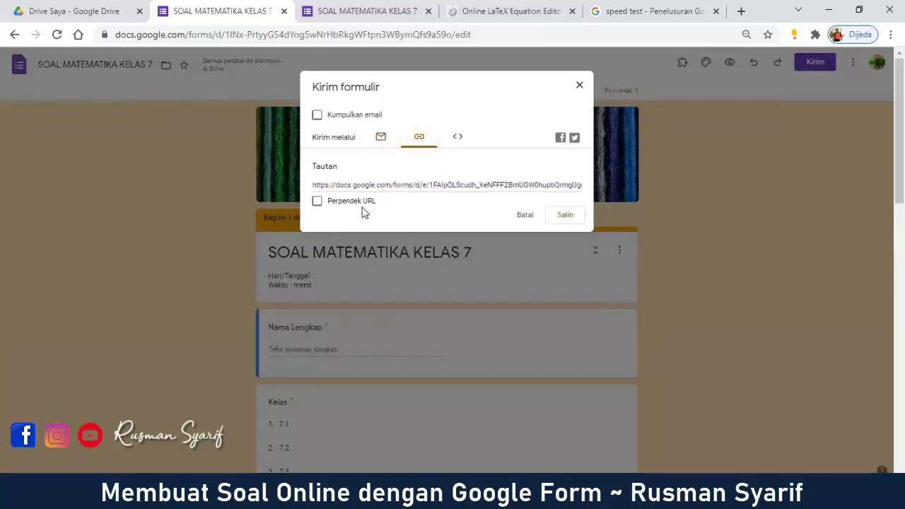
left_click(316, 202)
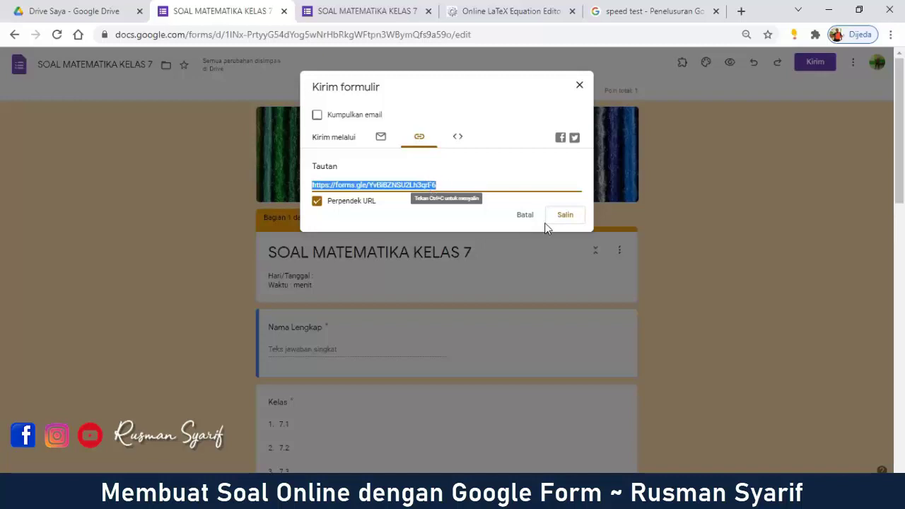
left_click(571, 217)
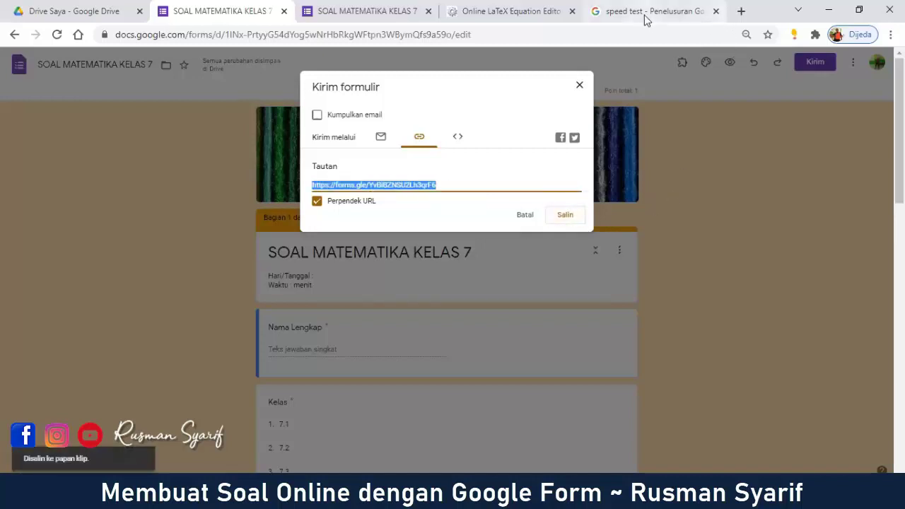
left_click(715, 11)
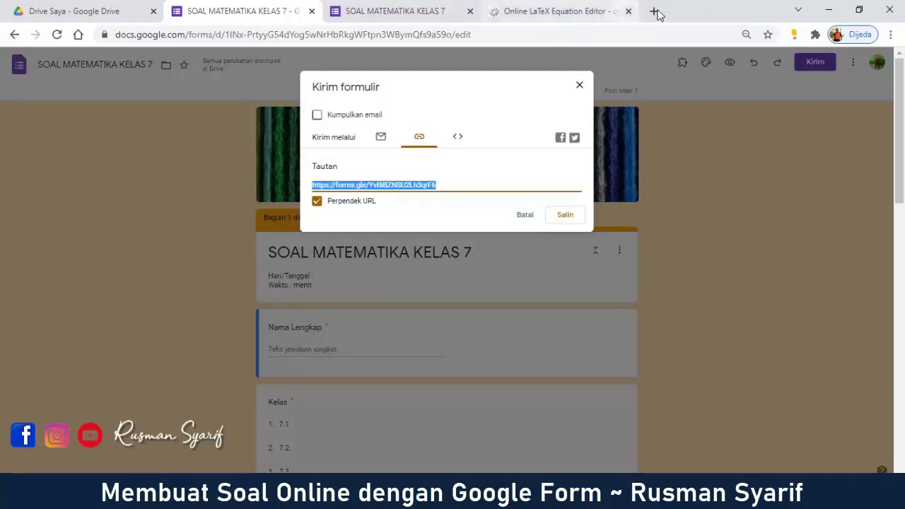
left_click(654, 11)
Step: Load bit.ly in the new tab and move it beside the form tabs
type("bit.ly")
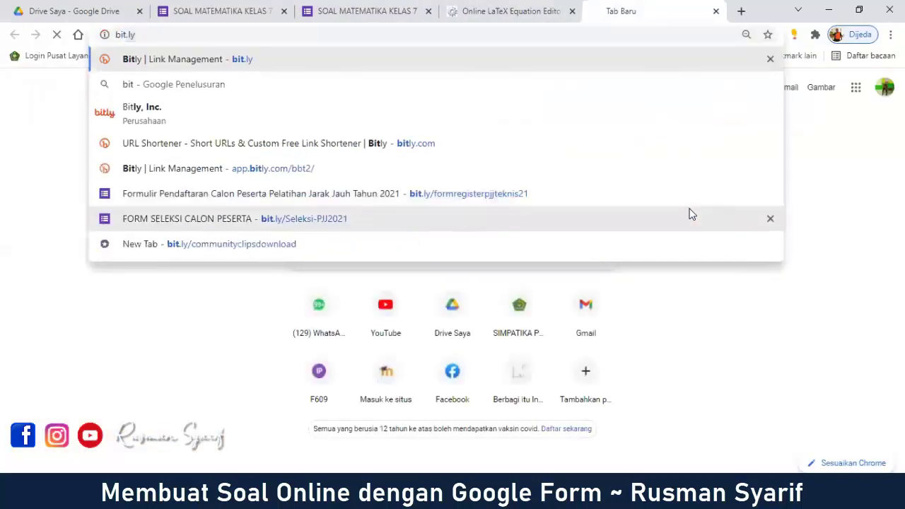
key("Return")
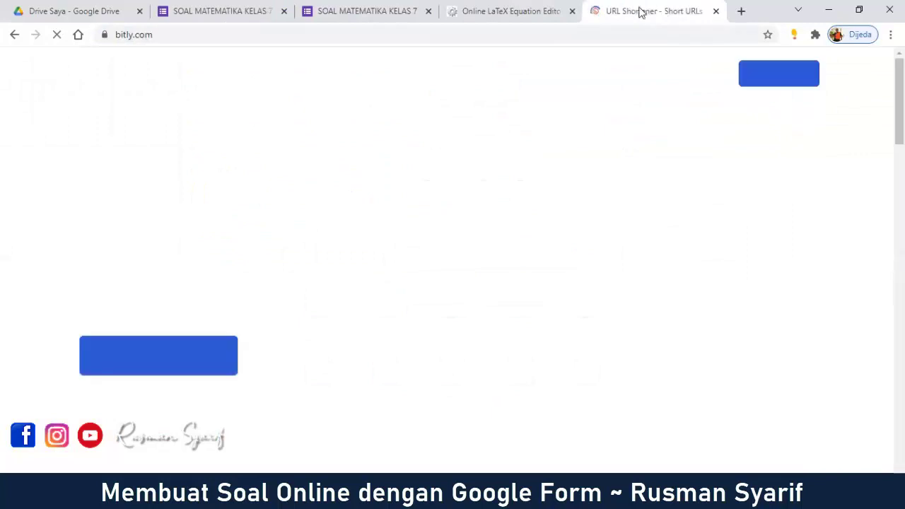
left_click_drag(640, 12, 571, 14)
Step: Close the LaTeX editor tab and return to the quiz form with the send dialog closed
left_click(715, 11)
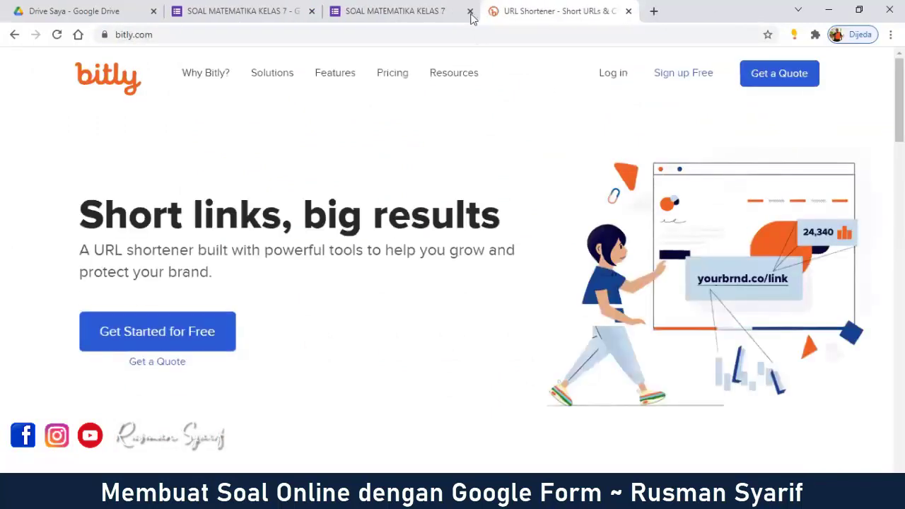
left_click(248, 10)
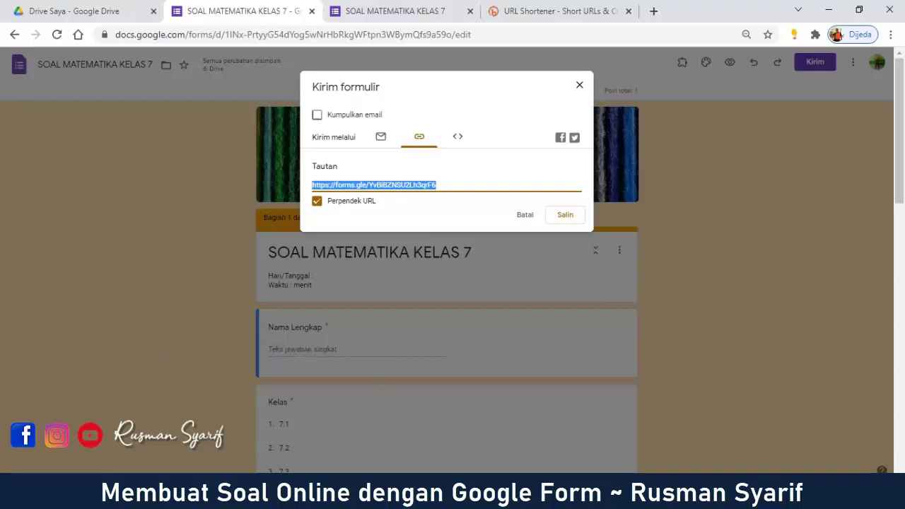
left_click(579, 85)
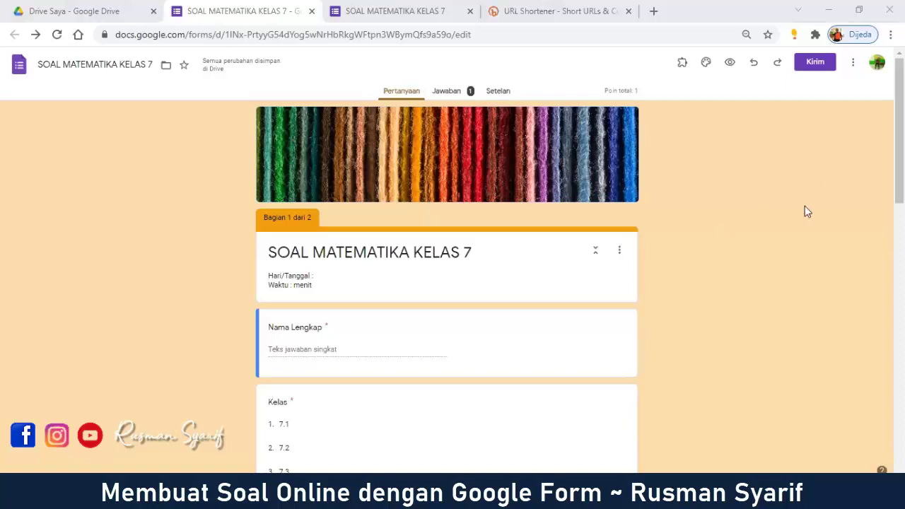
Step: Open the quiz's Setelan tab and look through the settings
left_click(501, 97)
scroll(739, 335, "down", 2)
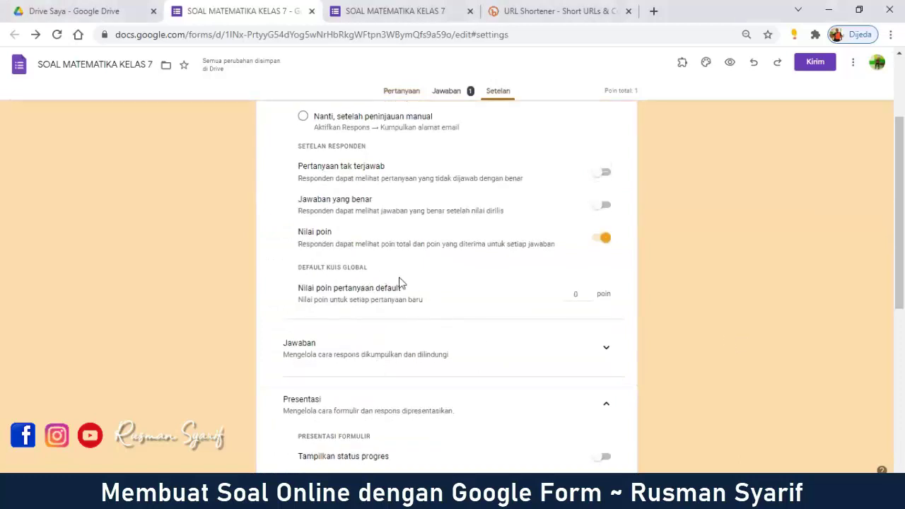
scroll(400, 282, "up", 1)
scroll(407, 281, "up", 1)
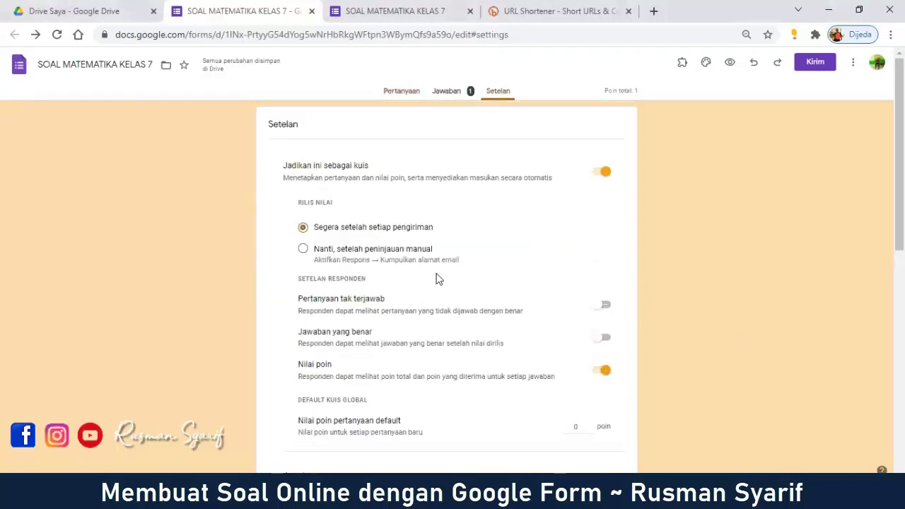
scroll(452, 277, "down", 3)
scroll(488, 269, "down", 4)
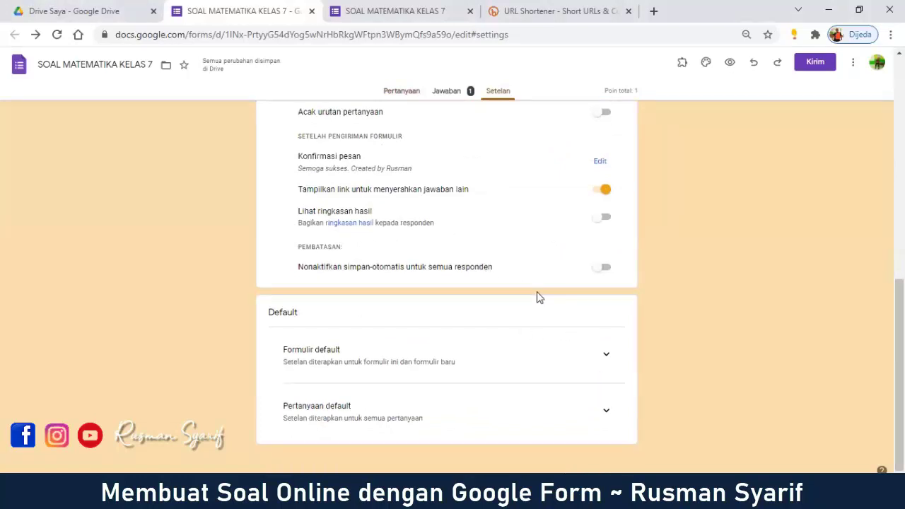
scroll(535, 298, "up", 4)
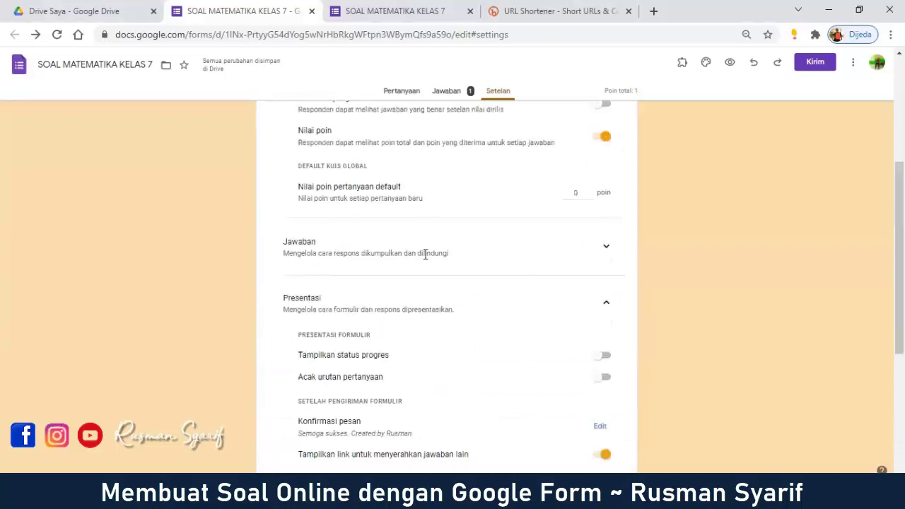
Step: Expand Jawaban and switch on Batasi ke 1 jawaban, which requires Google sign-in
left_click(606, 249)
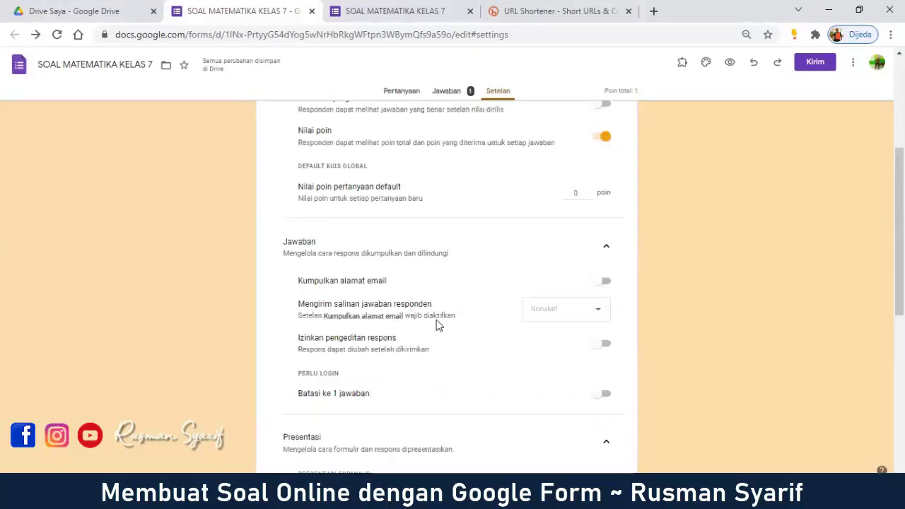
scroll(337, 219, "down", 2)
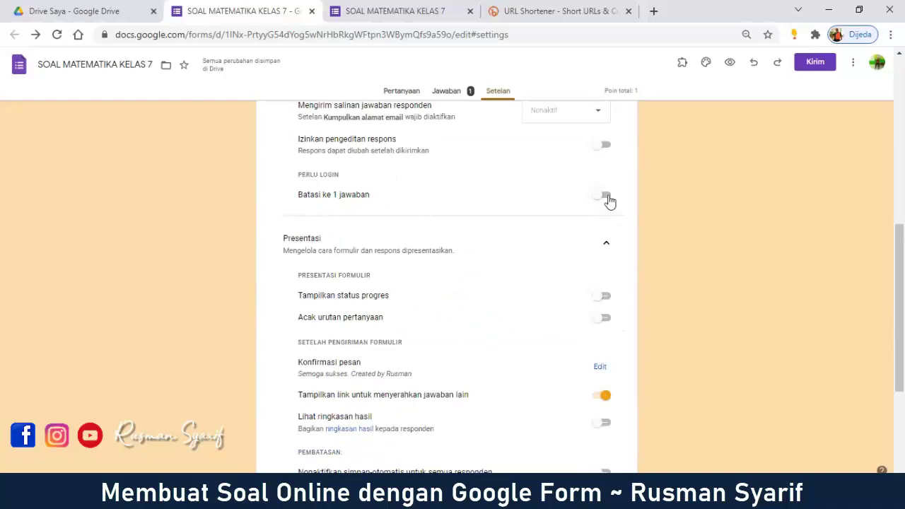
left_click(606, 197)
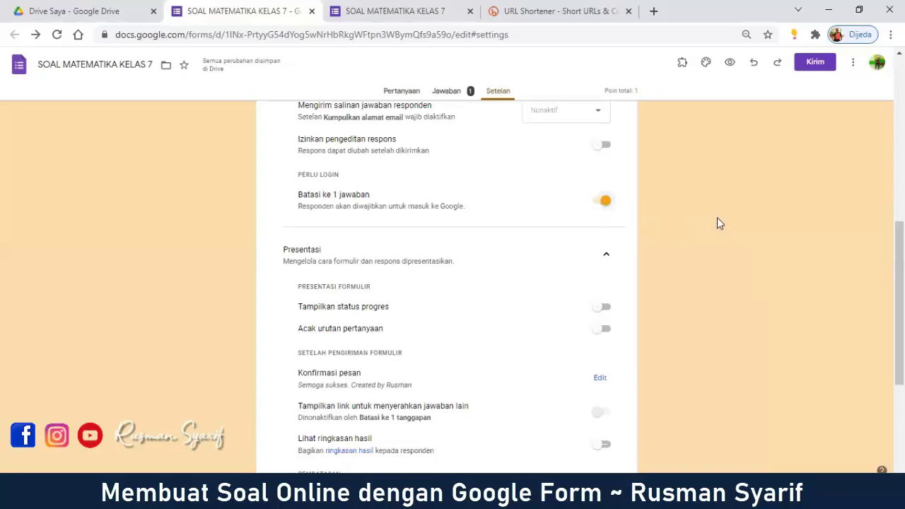
left_click(604, 200)
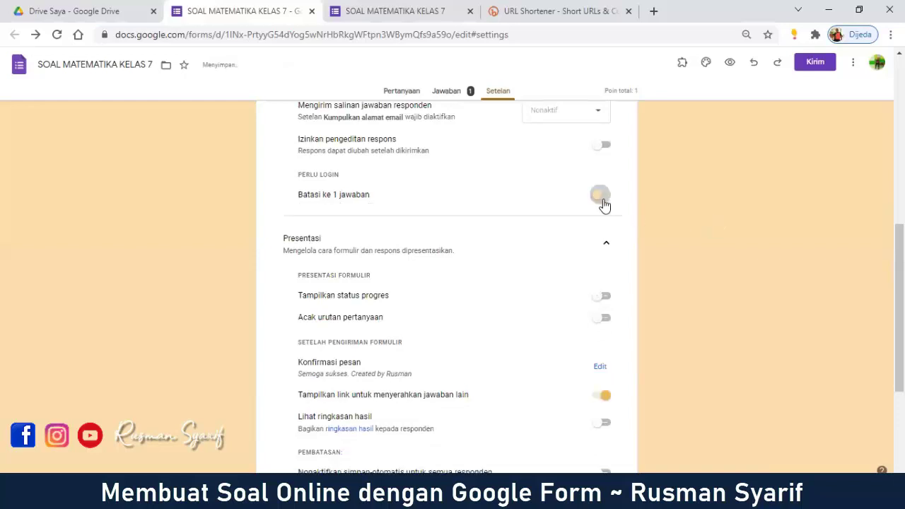
left_click(604, 202)
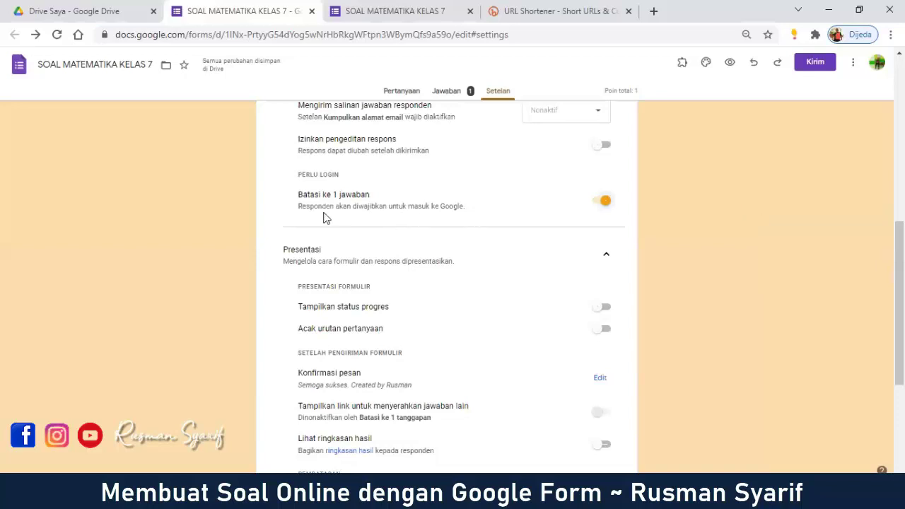
left_click_drag(300, 208, 474, 208)
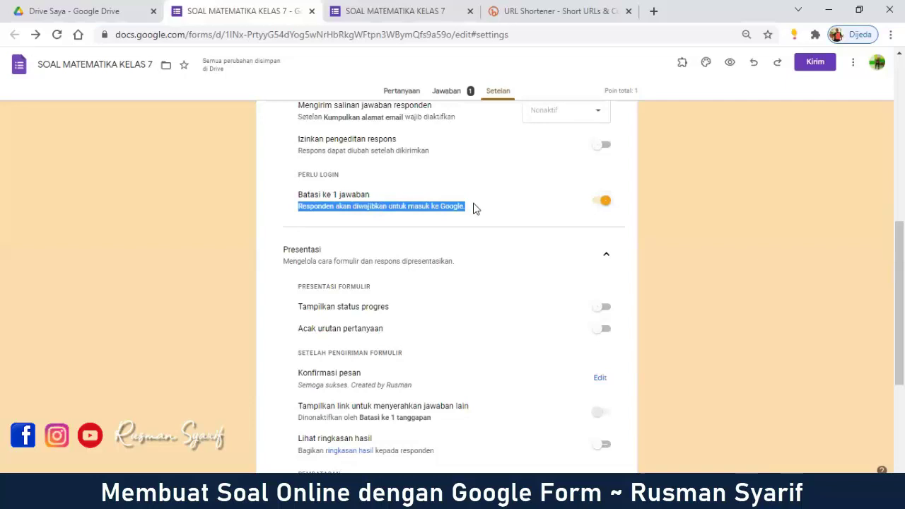
left_click(735, 199)
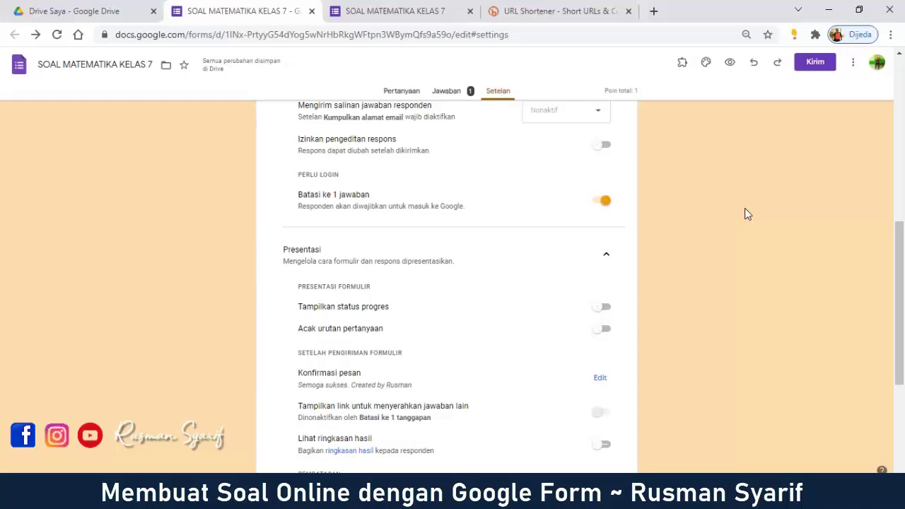
left_click(417, 9)
left_click(469, 10)
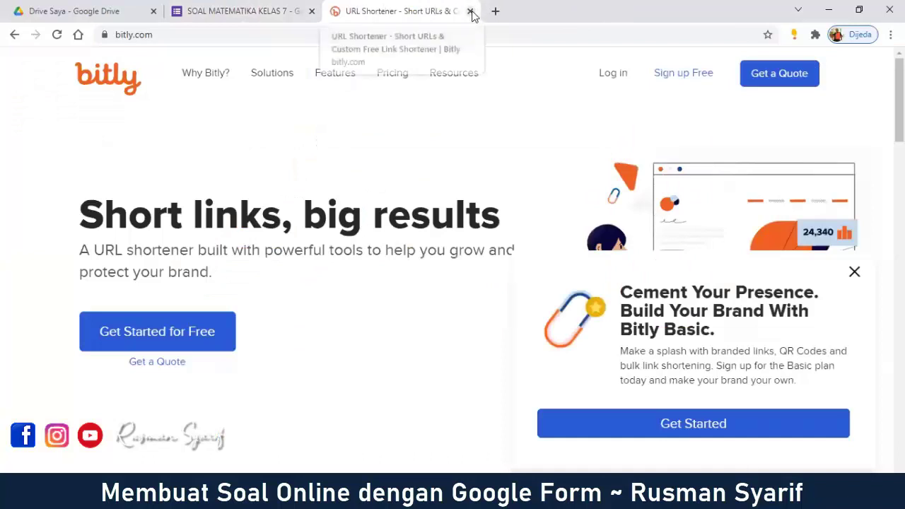
left_click(470, 12)
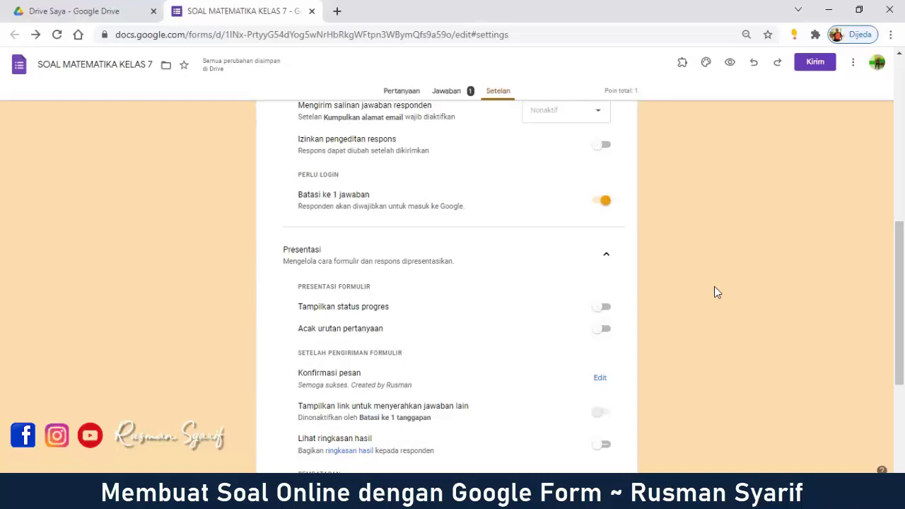
scroll(714, 287, "up", 4)
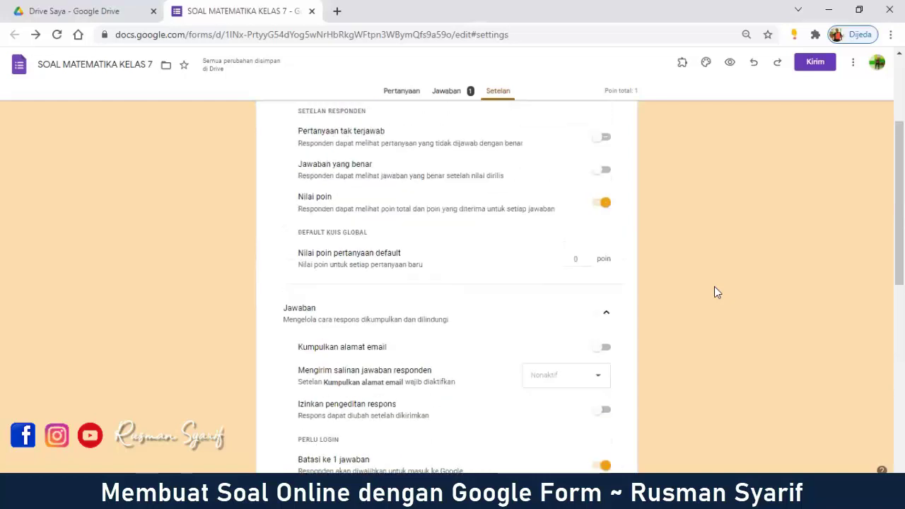
scroll(527, 313, "down", 2)
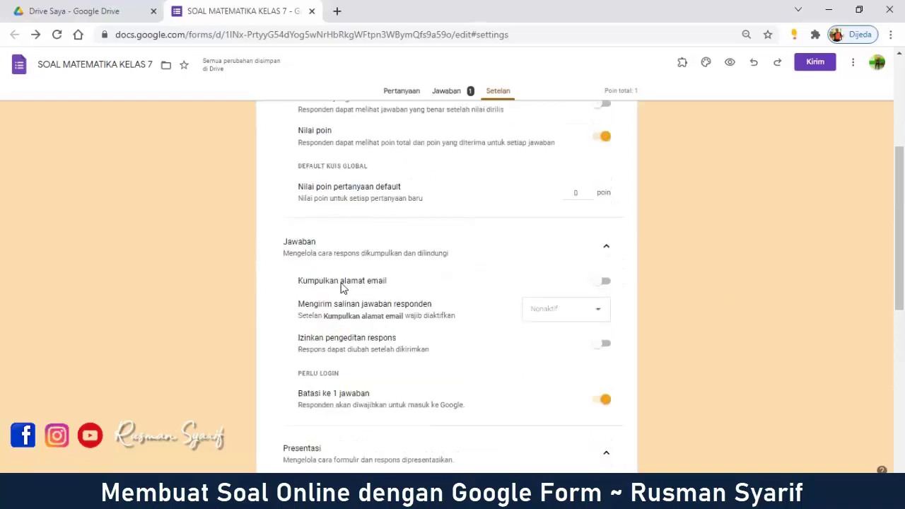
left_click(606, 285)
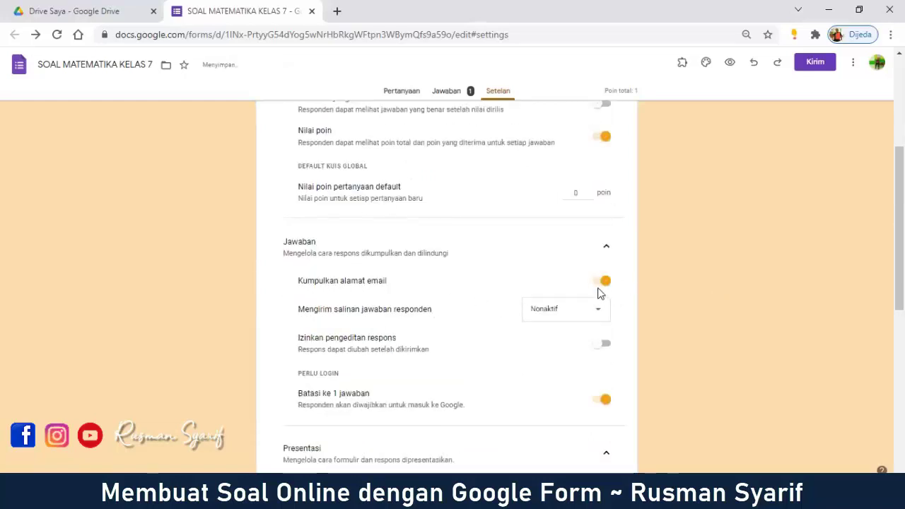
left_click(601, 283)
scroll(704, 289, "down", 3)
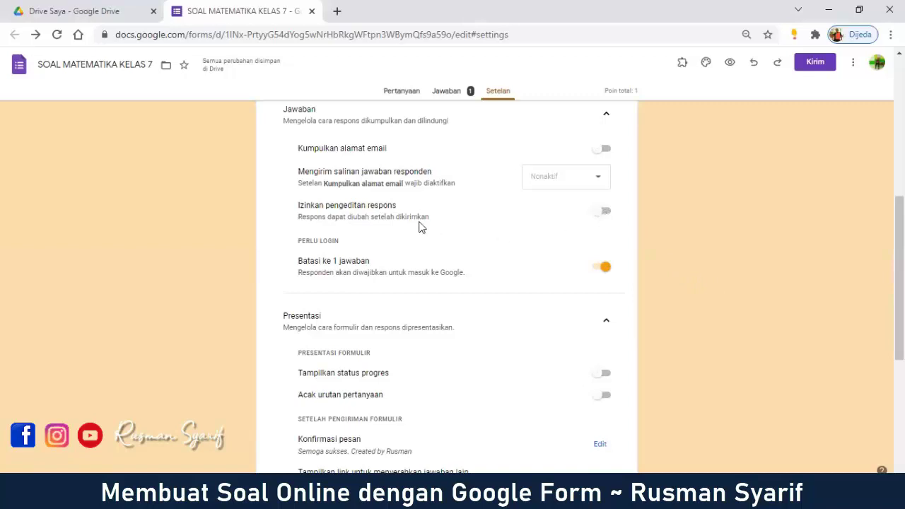
left_click_drag(300, 210, 414, 210)
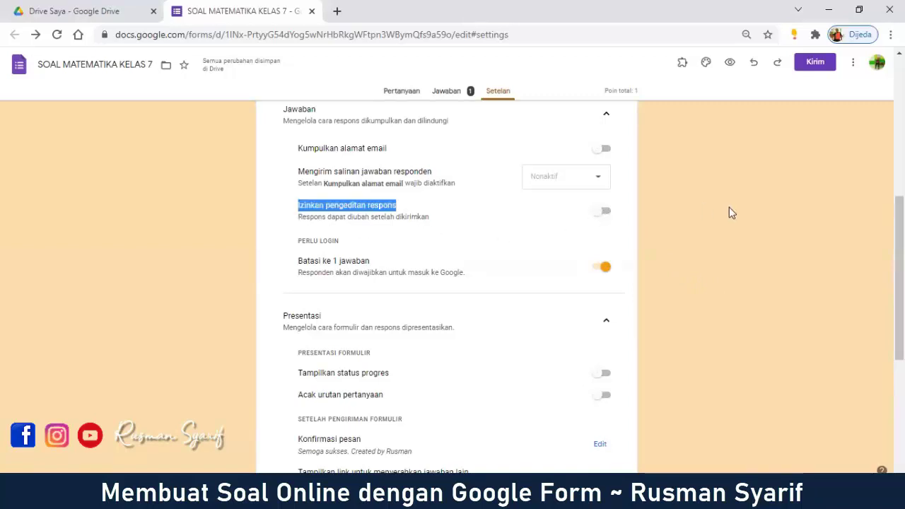
left_click(732, 213)
left_click(606, 216)
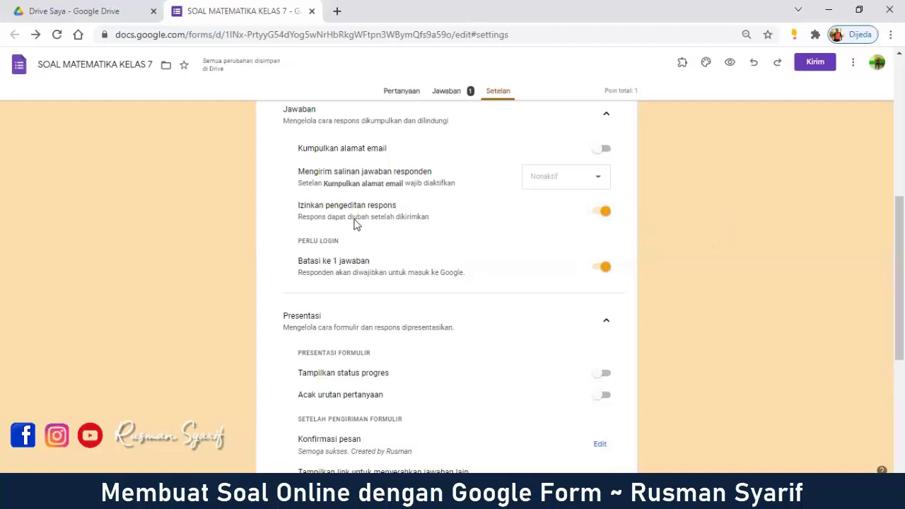
left_click(600, 214)
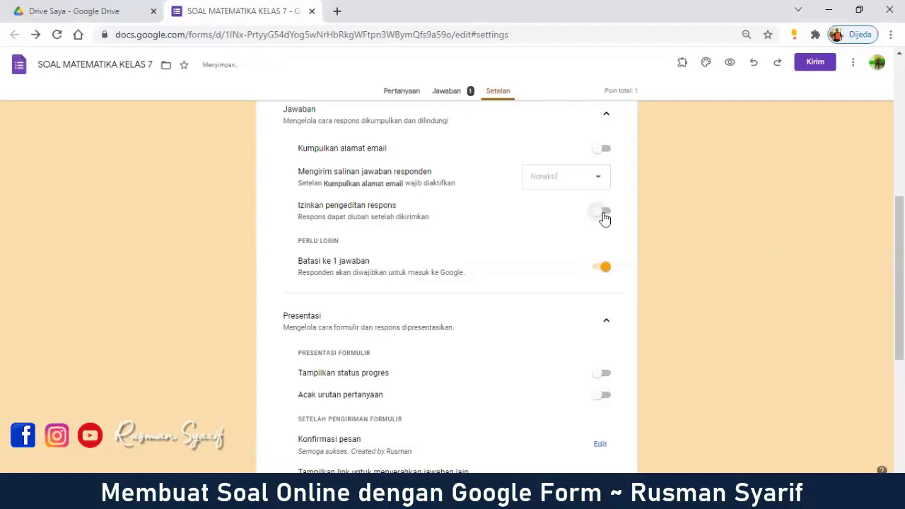
scroll(503, 226, "up", 3)
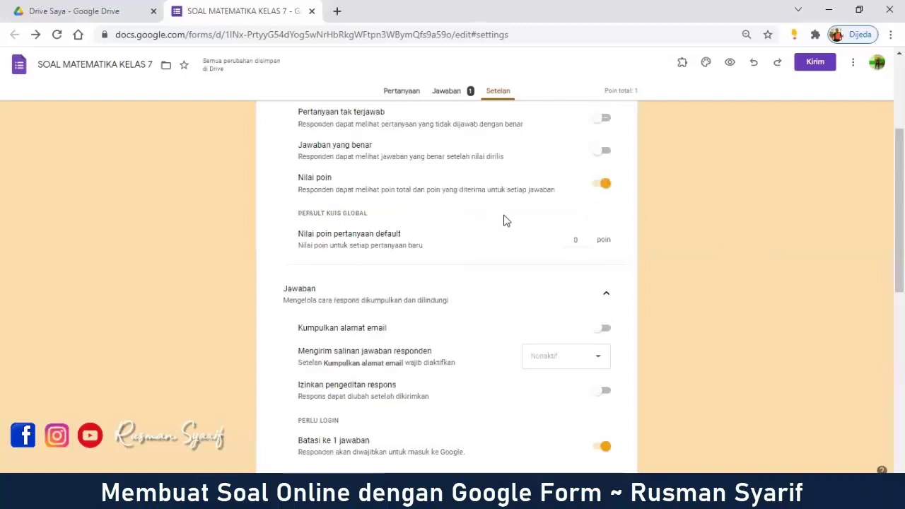
scroll(503, 221, "up", 3)
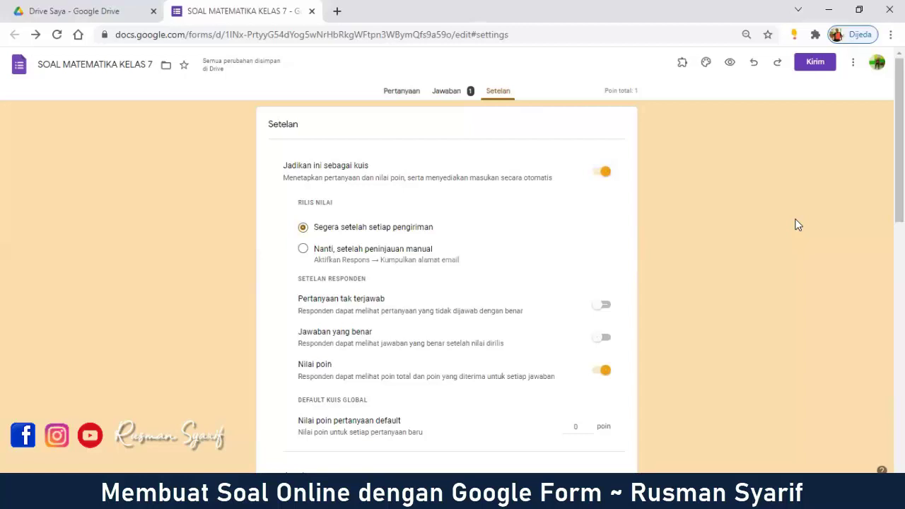
Step: Return to the Pertanyaan tab of SOAL MATEMATIKA KELAS 7 and scroll to the top
left_click(408, 93)
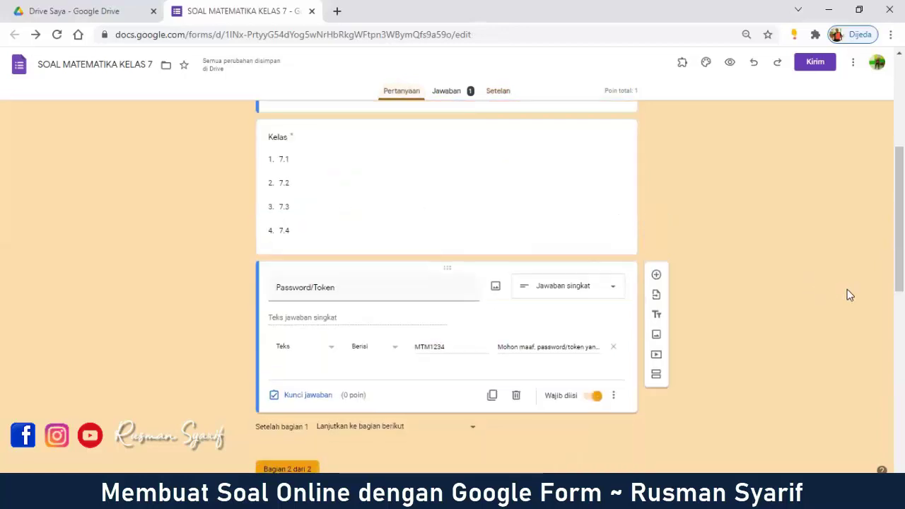
scroll(898, 219, "up", 4)
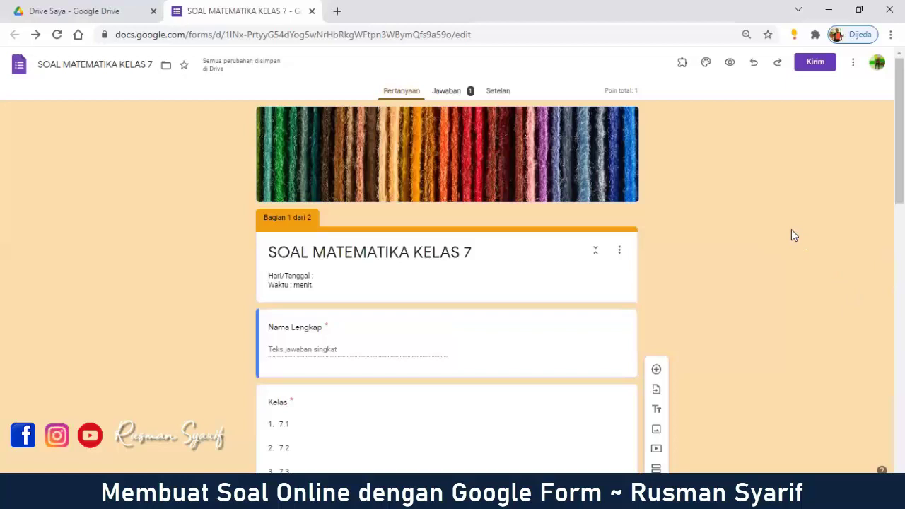
Step: Open the Chat-Forms website in a new tab from the 'chat' address suggestion
left_click(337, 12)
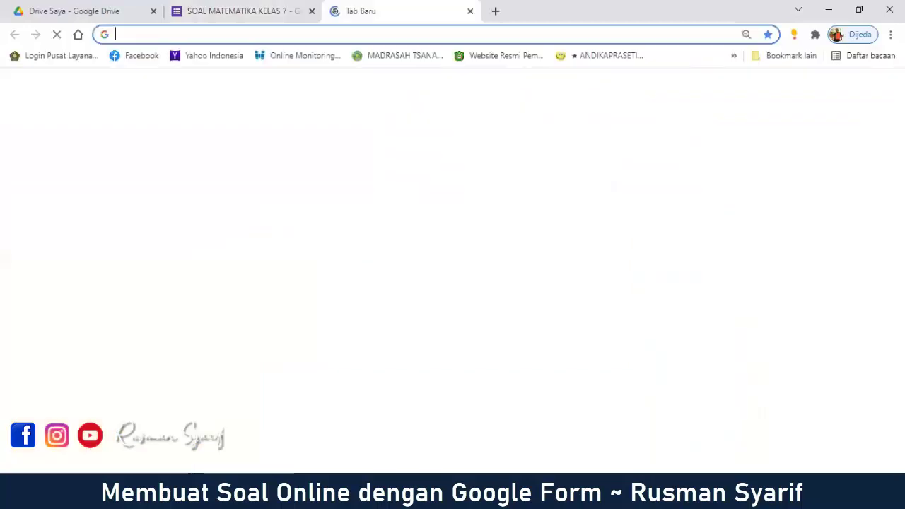
type("chat")
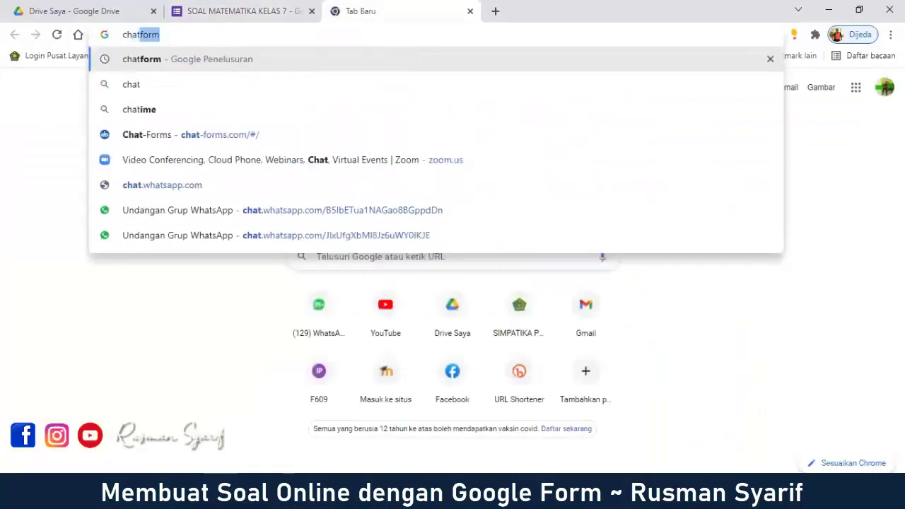
left_click(233, 141)
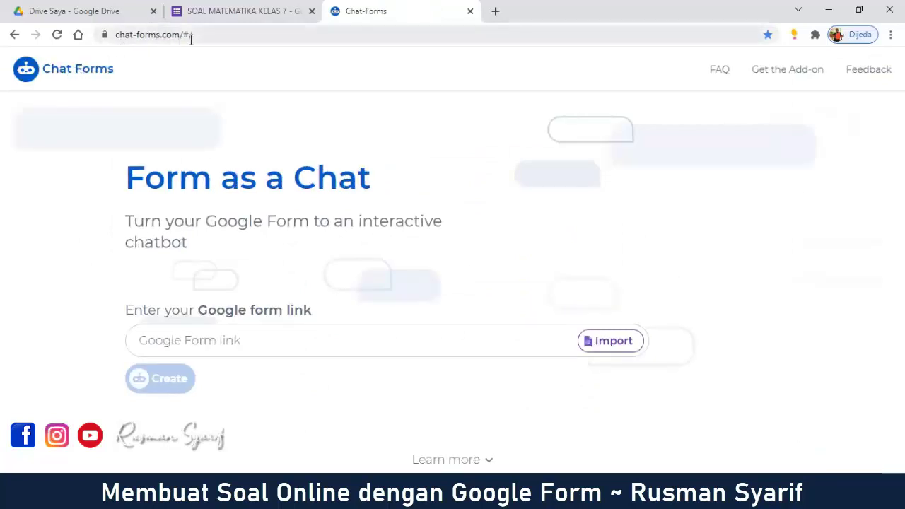
Step: In the quiz tab, shorten the Kirim link with Perpendek URL and copy it
left_click(281, 13)
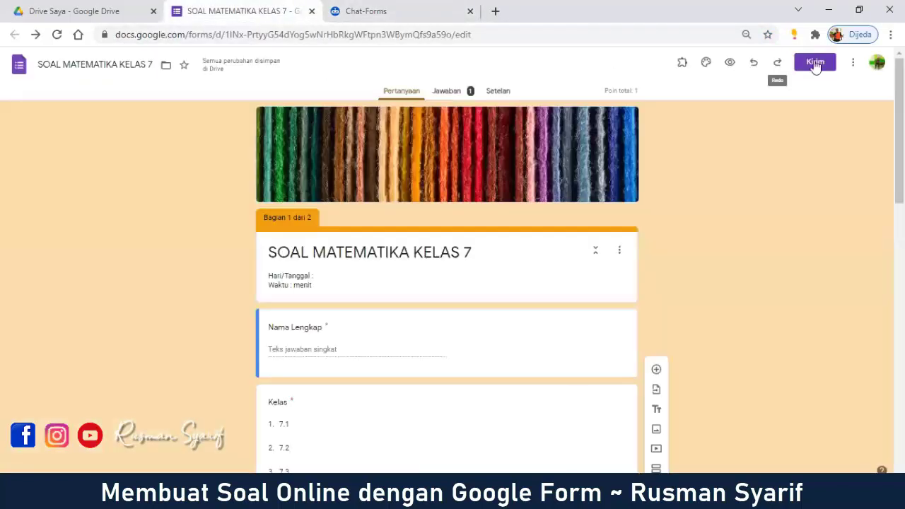
left_click(822, 65)
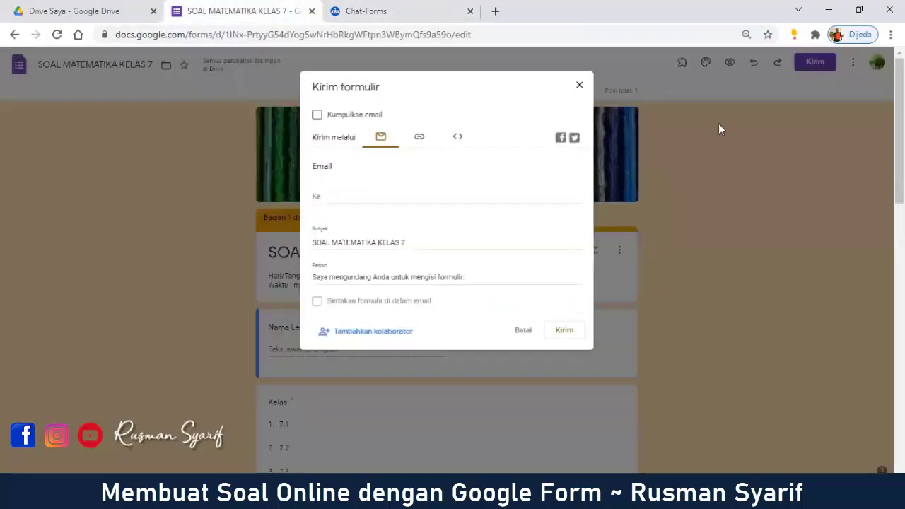
left_click(423, 138)
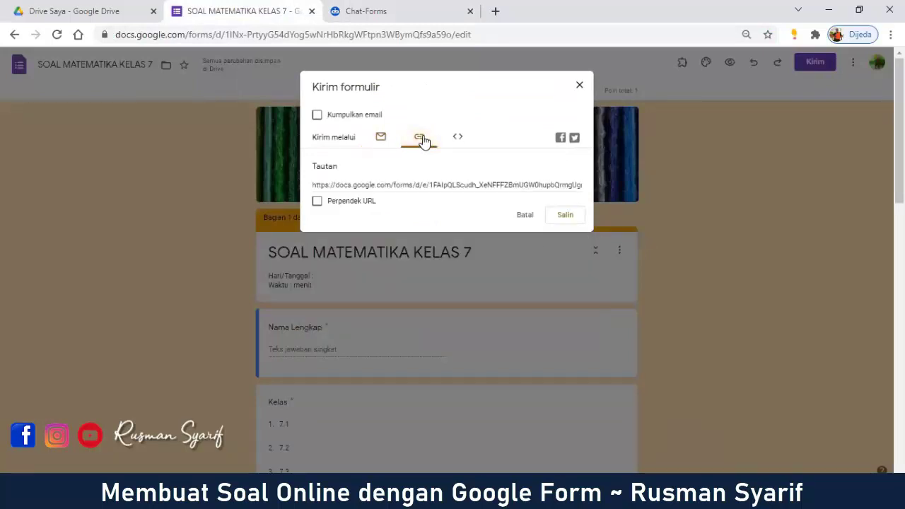
left_click(317, 203)
key("ctrl+c")
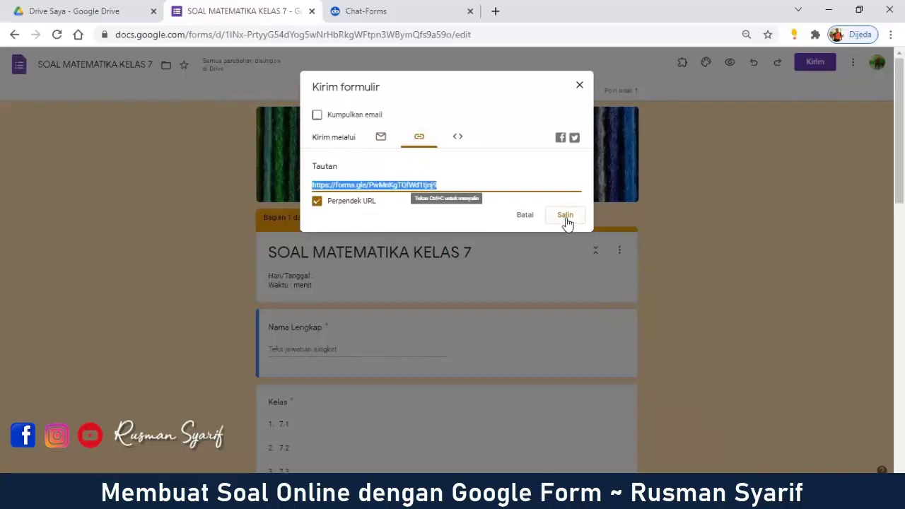
left_click(565, 216)
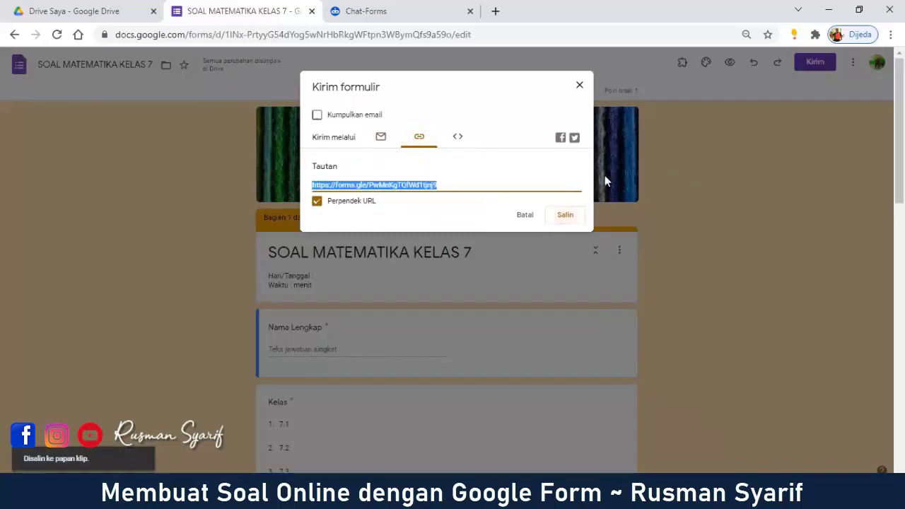
Step: Paste the short form link into Chat Forms and create an Indonesian-language chatbot
left_click(381, 11)
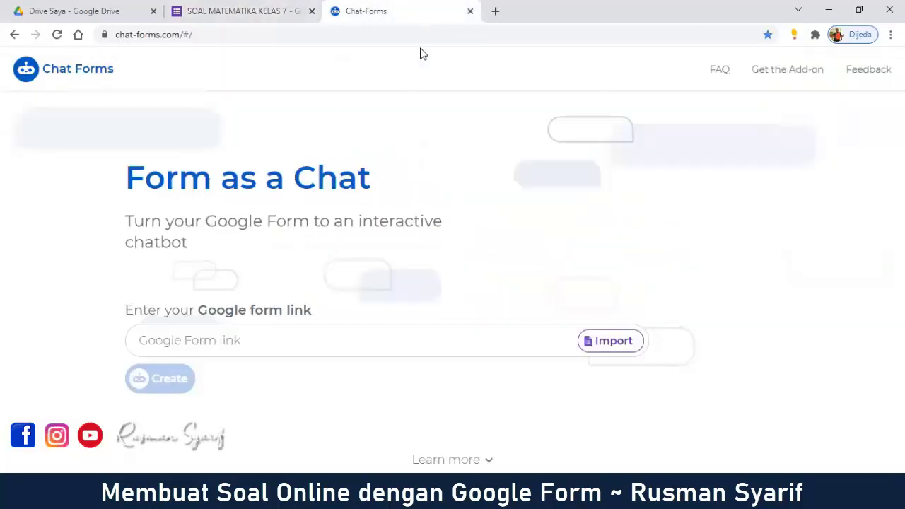
right_click(242, 342)
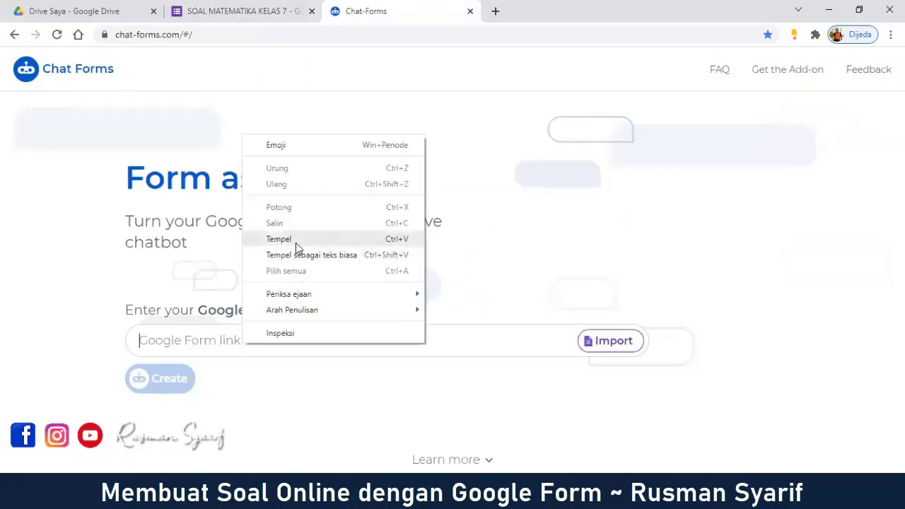
left_click(296, 242)
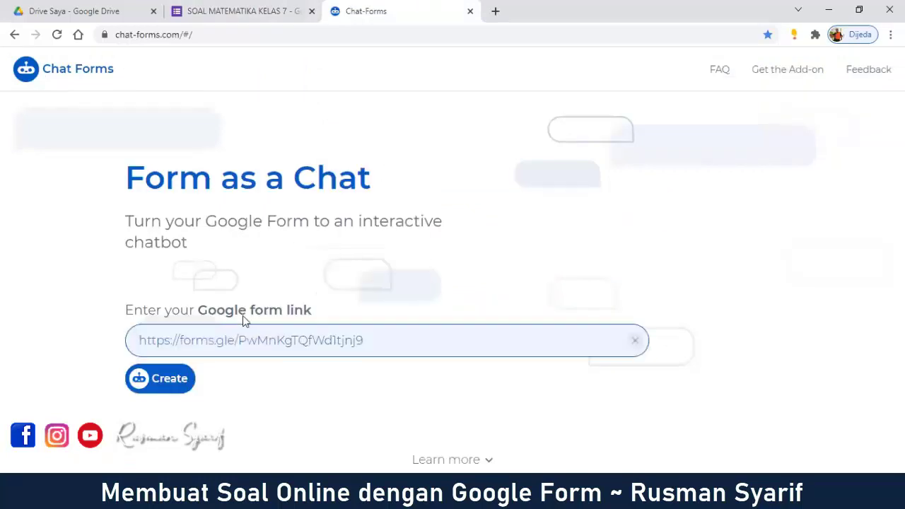
left_click(178, 380)
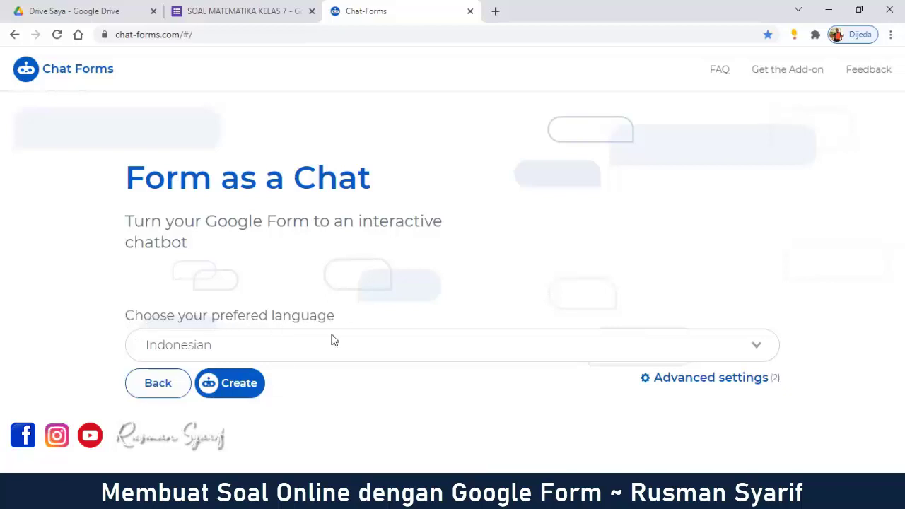
left_click(242, 393)
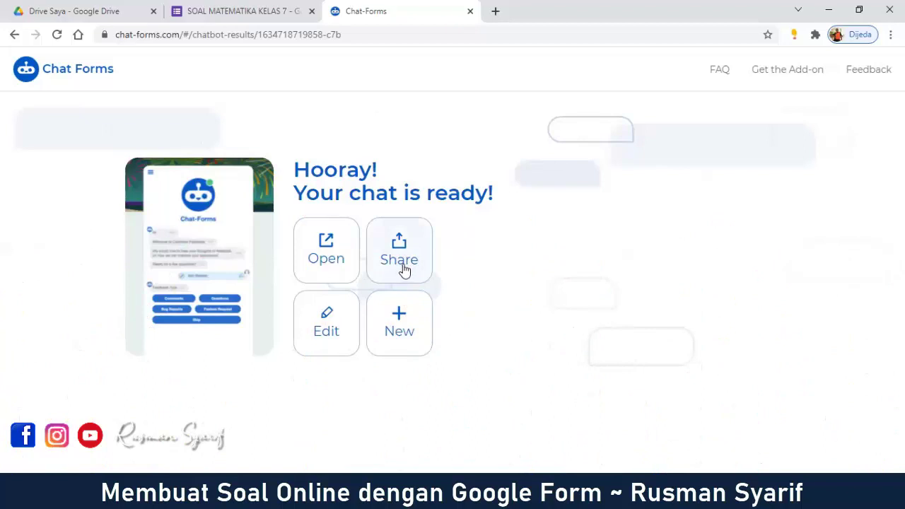
Step: Copy the generated chatbot's share link and open a fresh browser tab for it
left_click(404, 270)
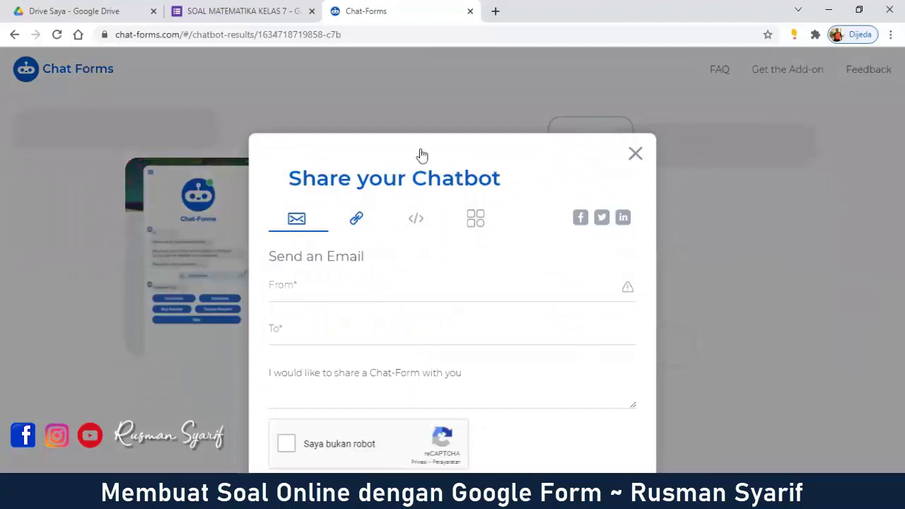
left_click(357, 221)
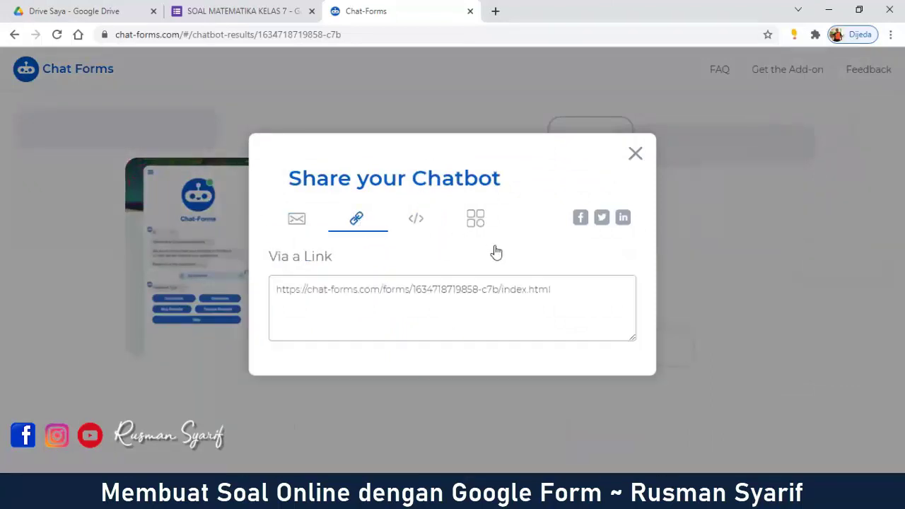
left_click_drag(550, 289, 263, 297)
key("ctrl+c")
right_click(412, 283)
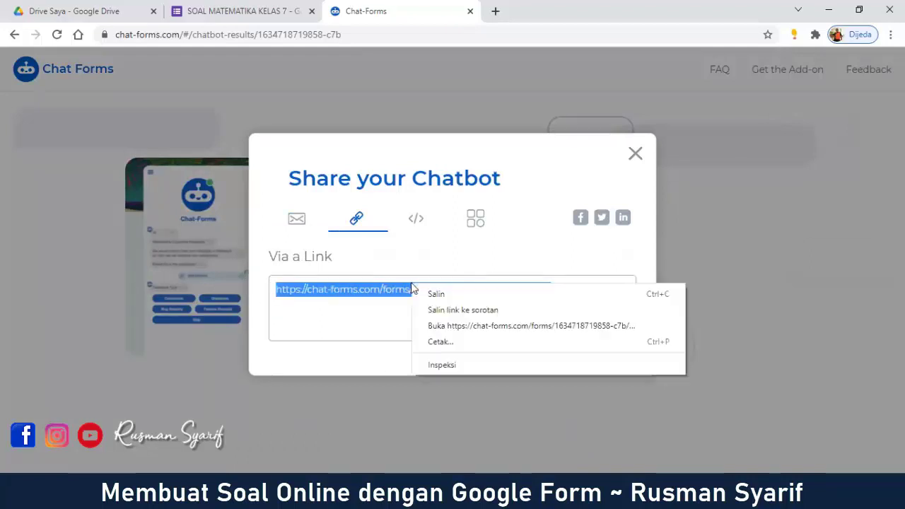
left_click(437, 294)
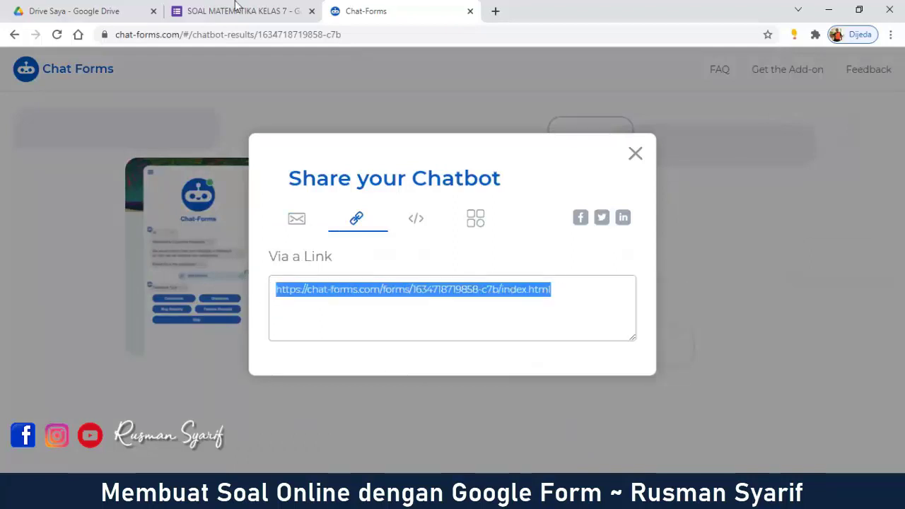
left_click(239, 10)
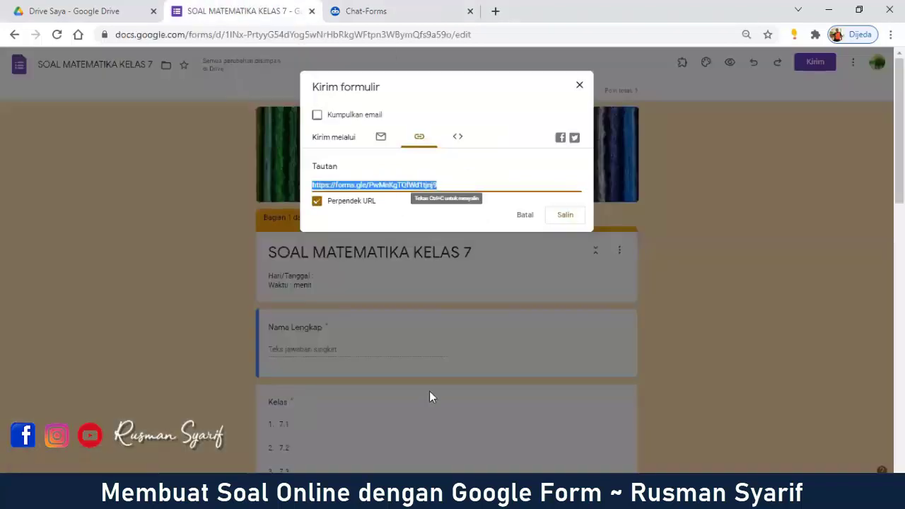
key("alt+Tab")
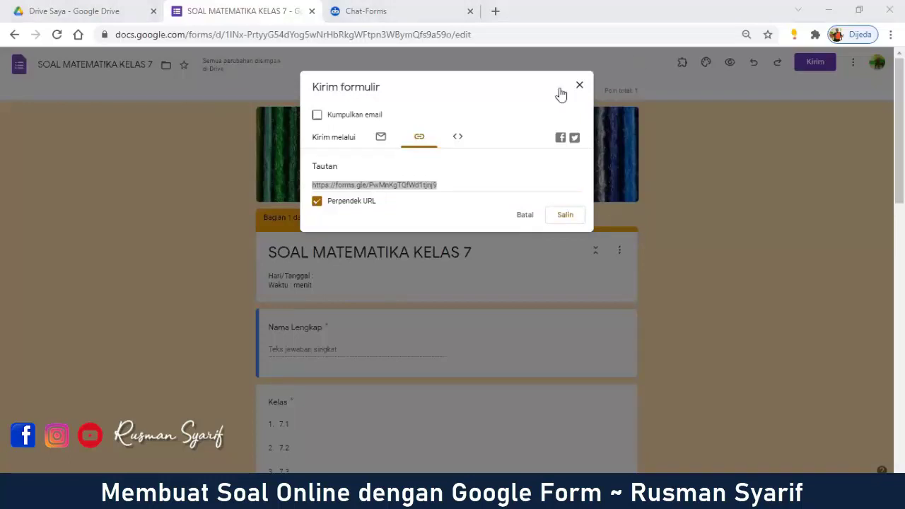
left_click(375, 8)
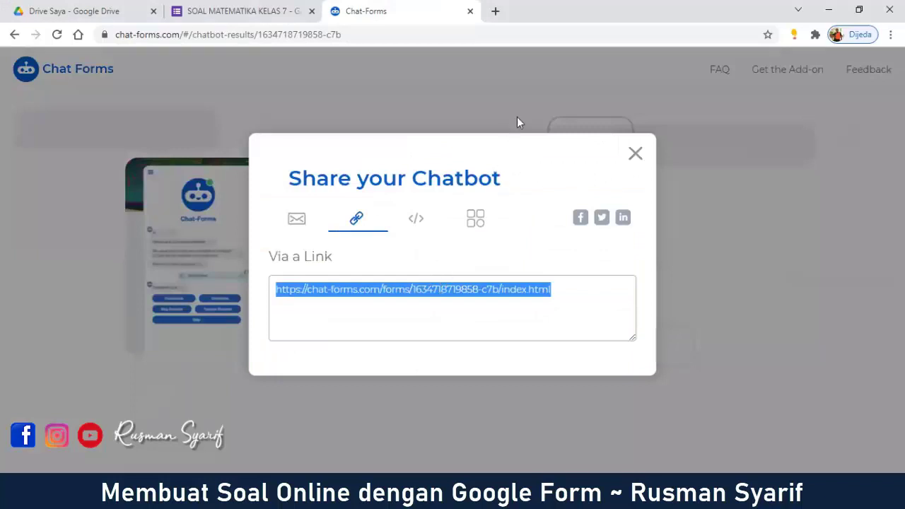
left_click(497, 13)
Step: Load the pasted chatbot link and sign in to the quiz via MASUK
key("ctrl+v")
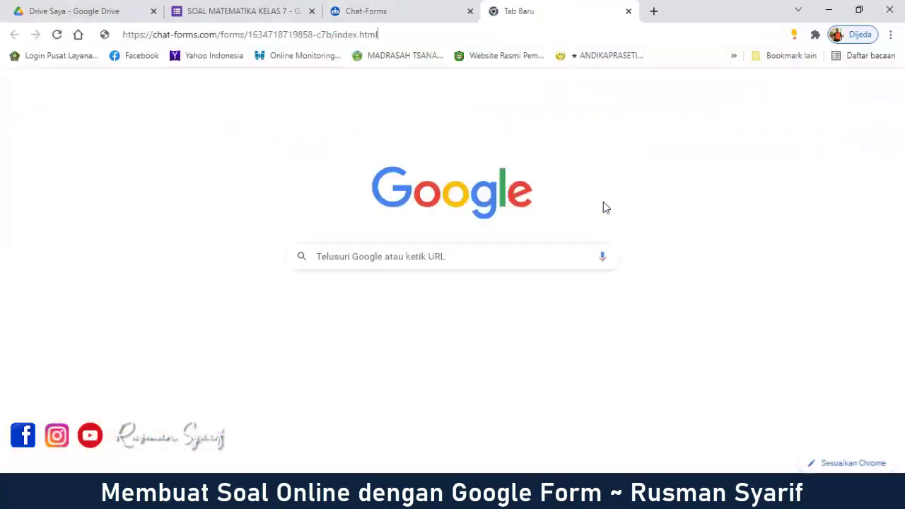
key("Return")
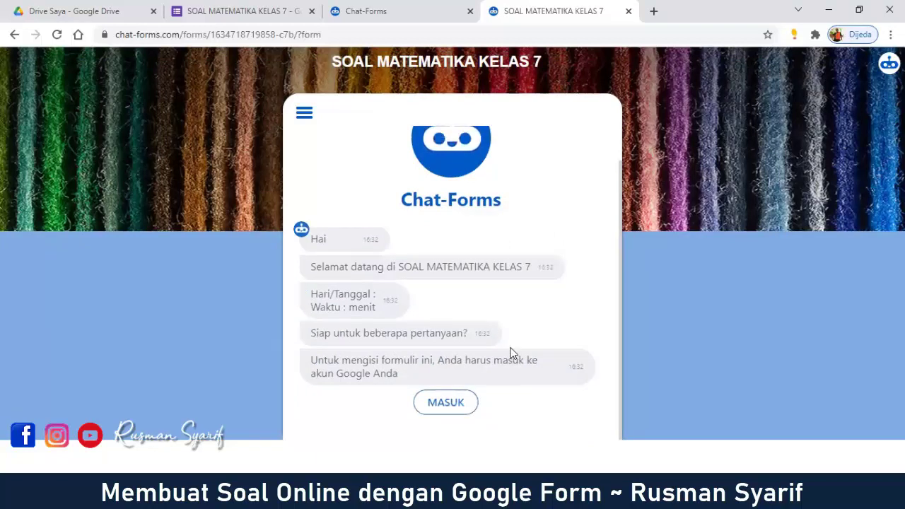
left_click(467, 409)
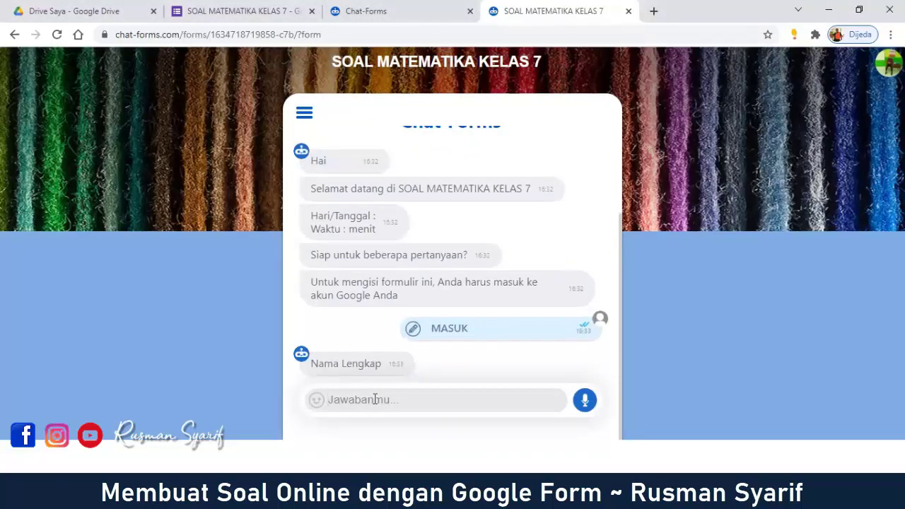
Step: Answer the chatbot's prompts with the respondent's name, class 7.2 and the quiz token
type("R")
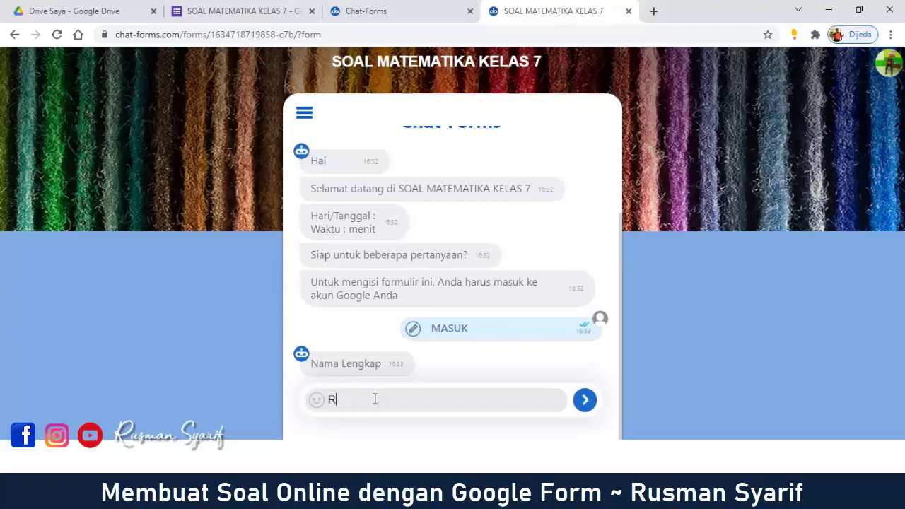
type("usman")
left_click(594, 409)
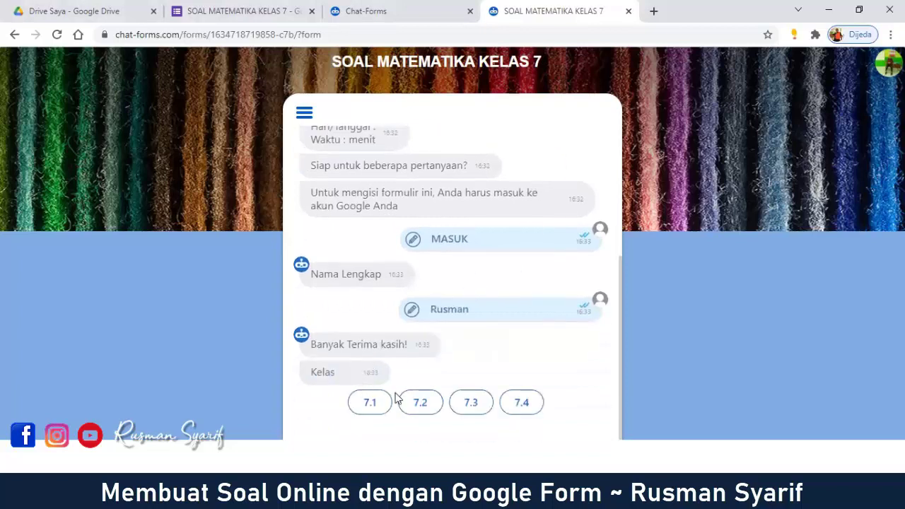
left_click(424, 410)
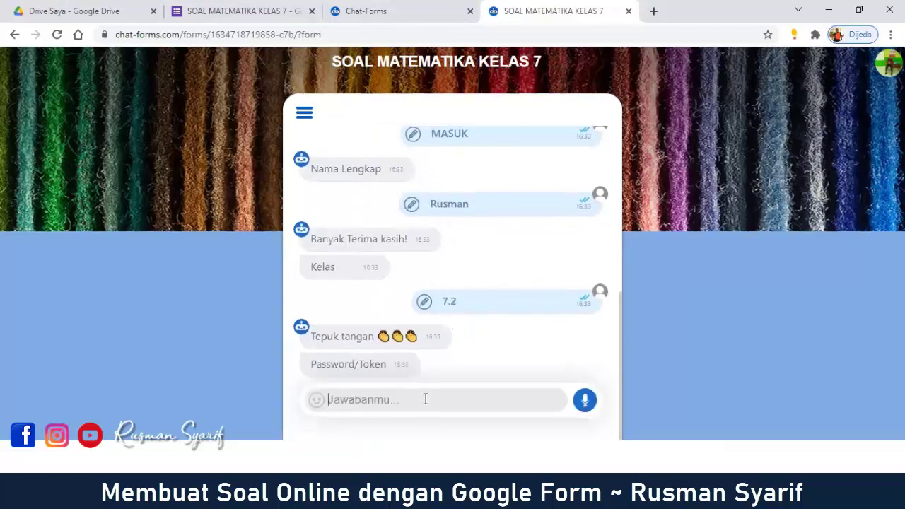
type("MTM")
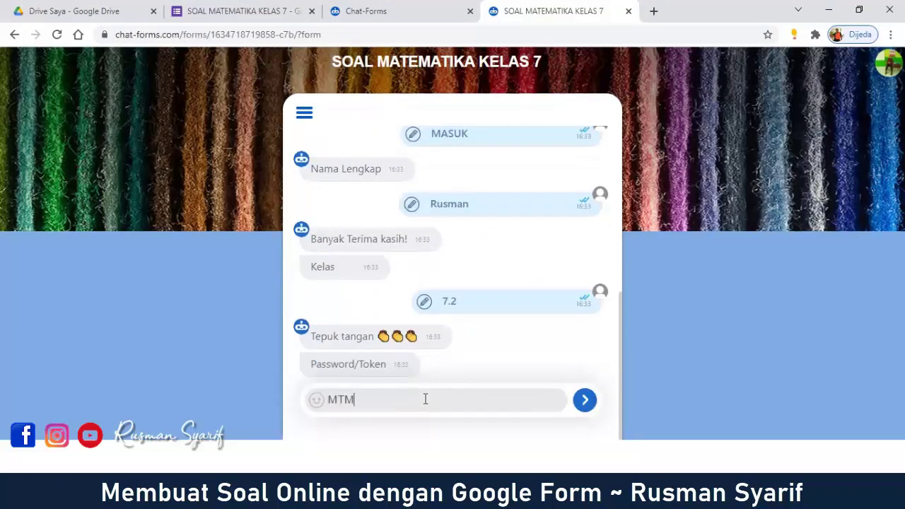
type("1234")
left_click(585, 400)
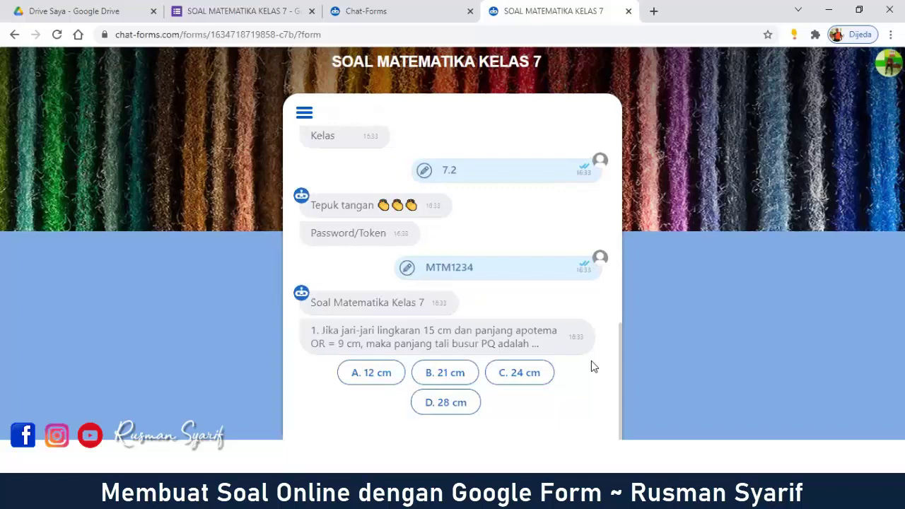
Step: Compare question 1 in the Forms editor with the chatbot, then answer B. 21 cm
scroll(588, 359, "up", 1)
scroll(575, 337, "down", 1)
left_click(219, 6)
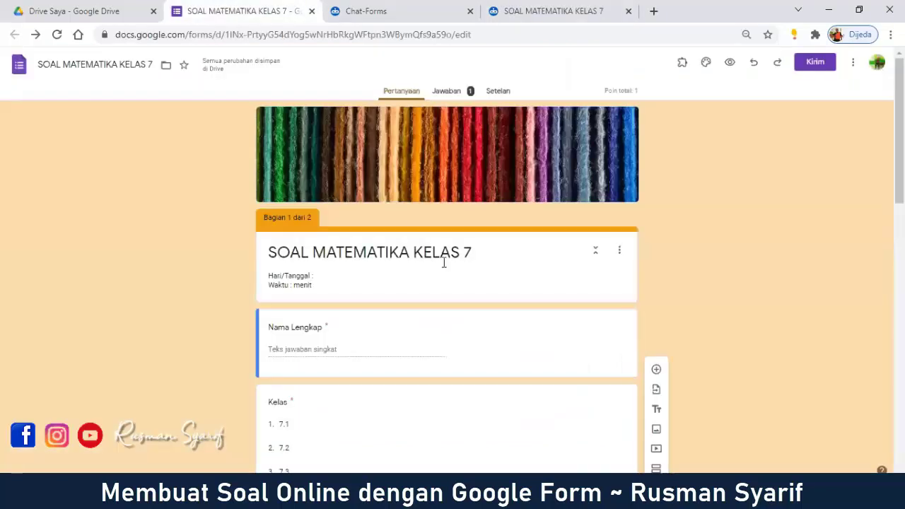
scroll(479, 268, "down", 10)
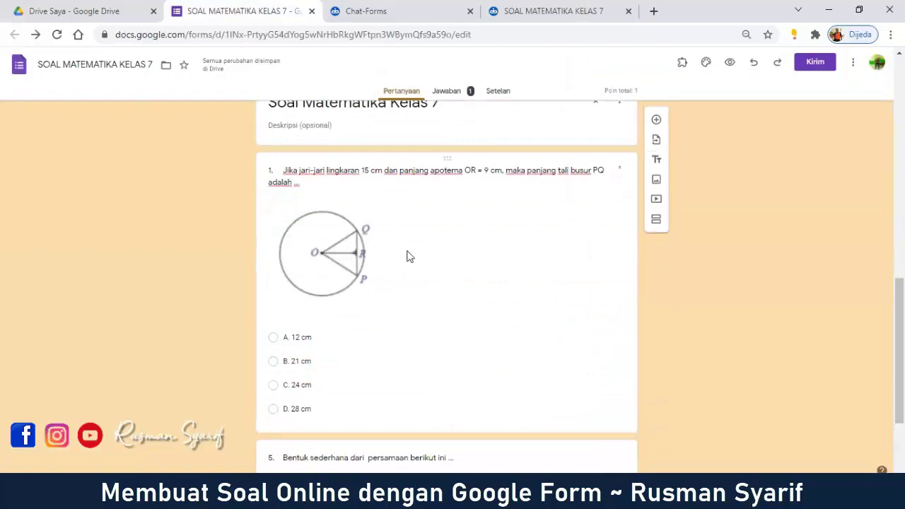
left_click(499, 7)
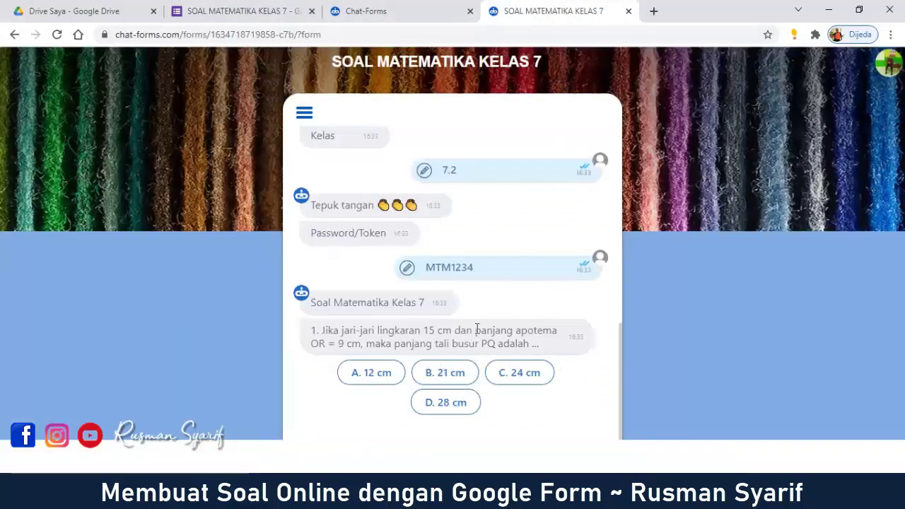
left_click(259, 7)
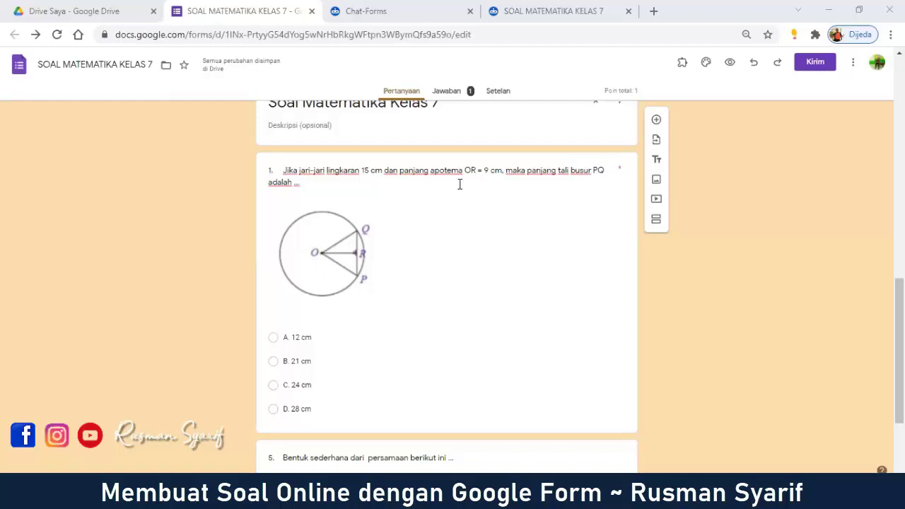
left_click(561, 9)
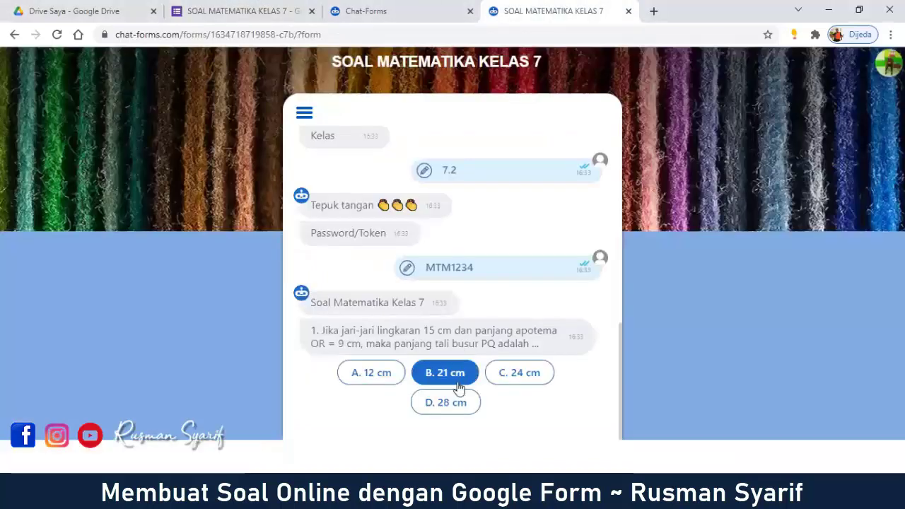
left_click(459, 386)
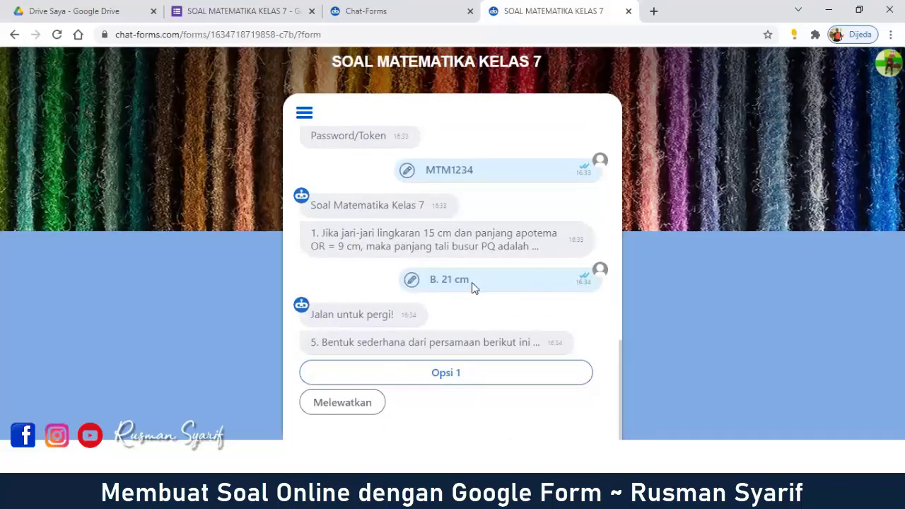
Step: Answer question 5 with Opsi 1 and submit the Chat Forms quiz with Menyerahkan
scroll(355, 300, "up", 3)
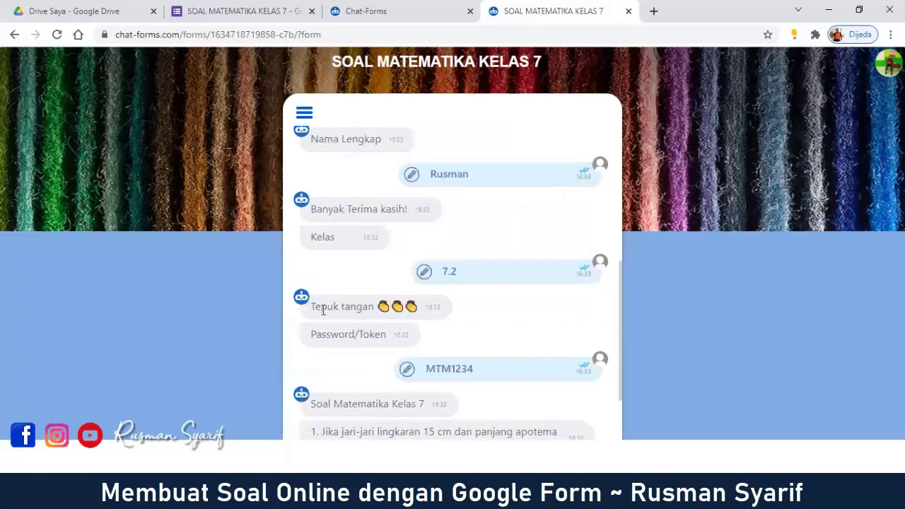
left_click_drag(314, 305, 421, 304)
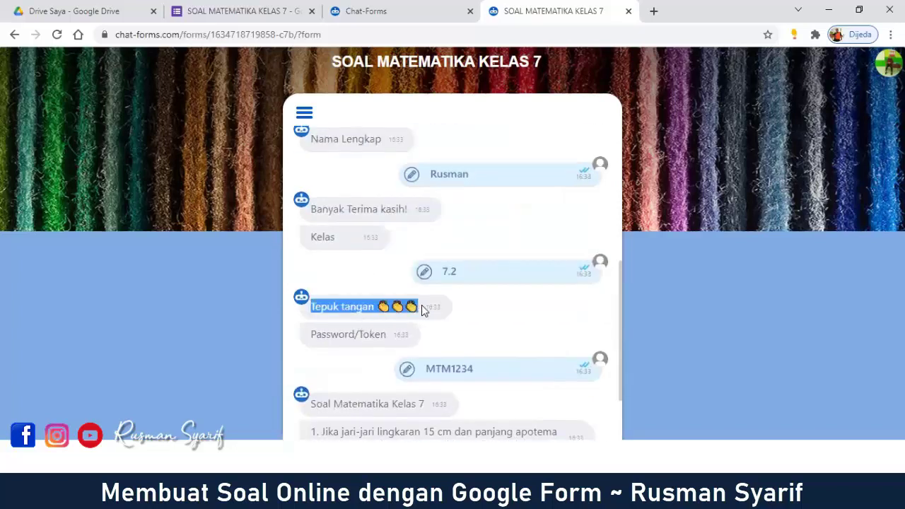
left_click(556, 321)
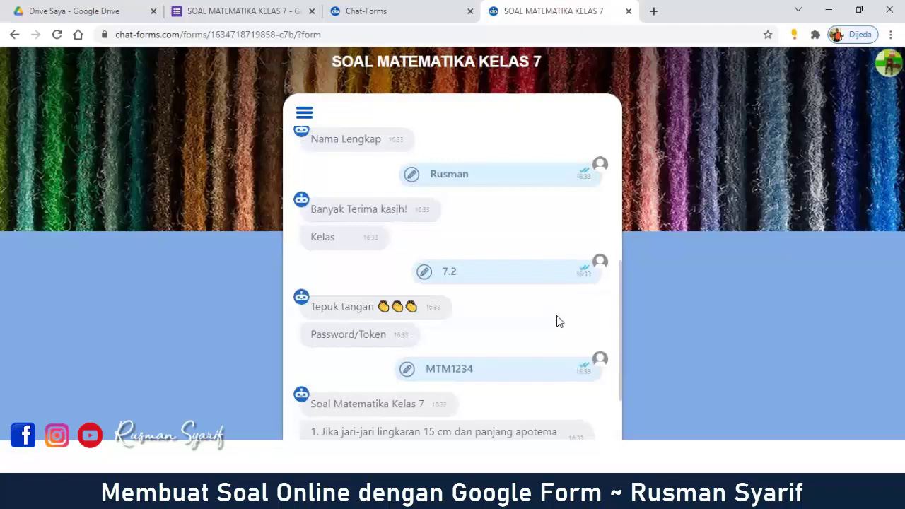
scroll(559, 323, "down", 3)
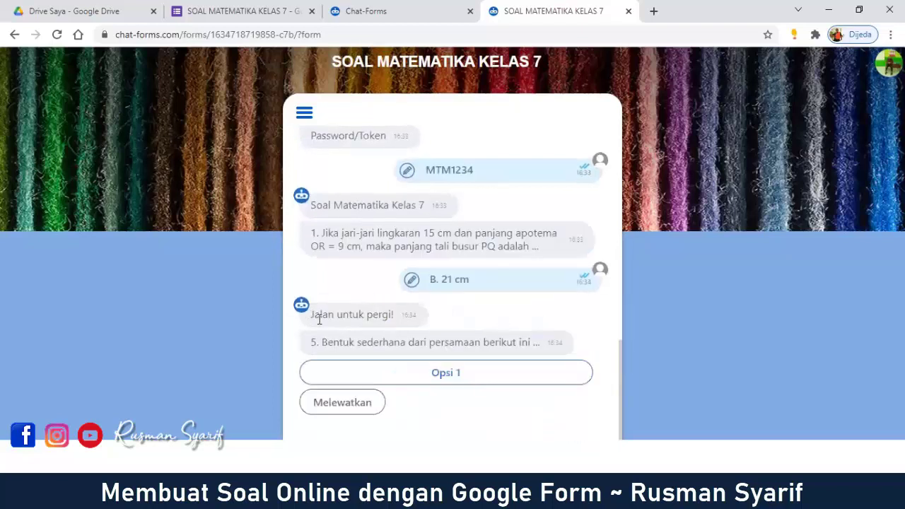
left_click_drag(310, 315, 397, 315)
left_click(446, 377)
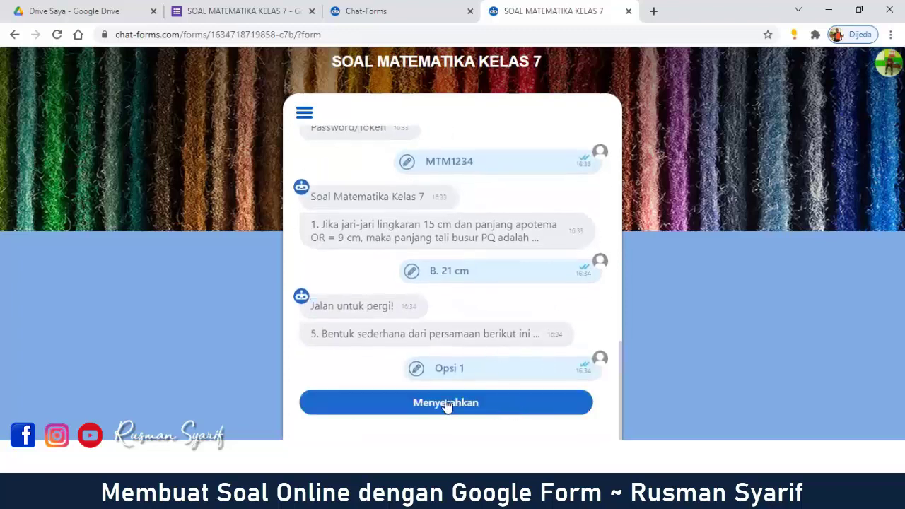
left_click(445, 403)
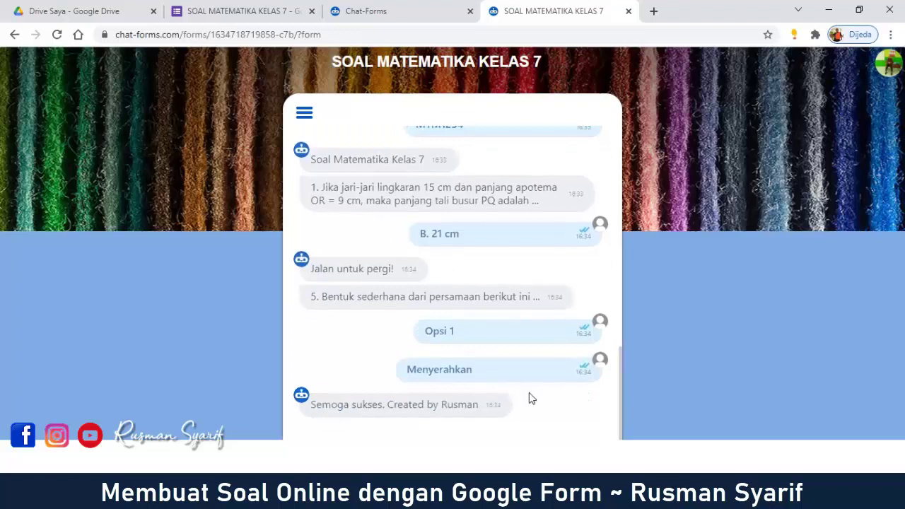
Step: Close the quiz tab, the Share your Chatbot dialog and the Chat-Forms tab
left_click(628, 11)
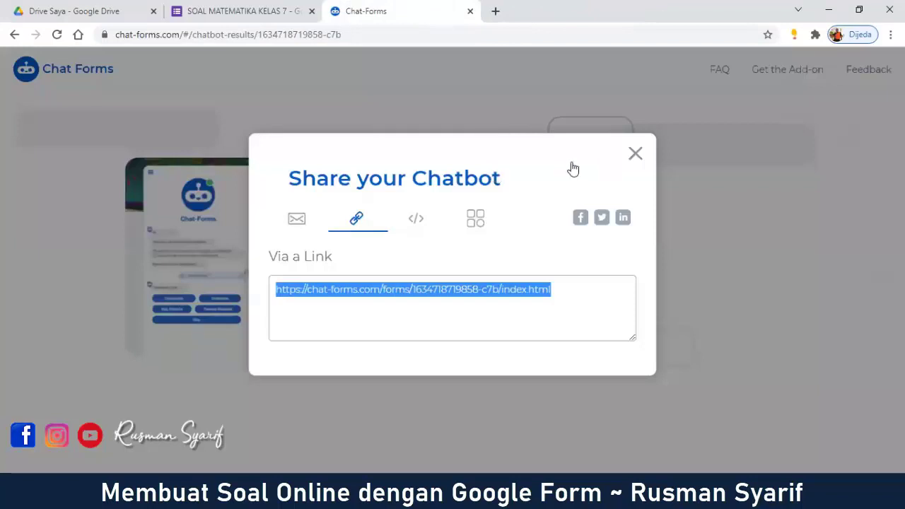
left_click(634, 155)
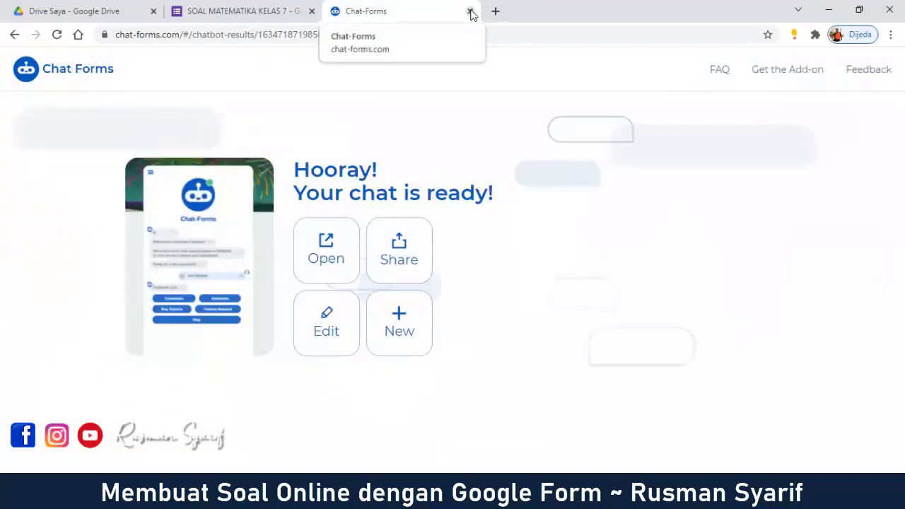
left_click(470, 11)
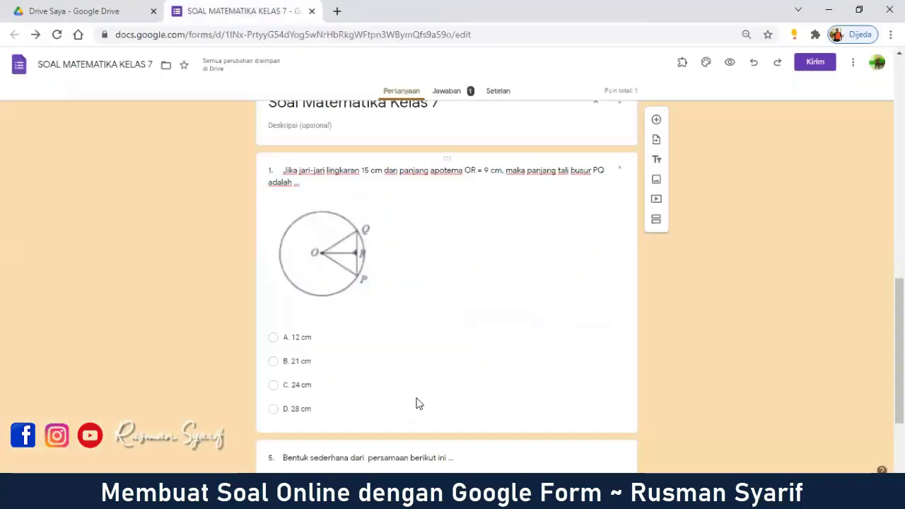